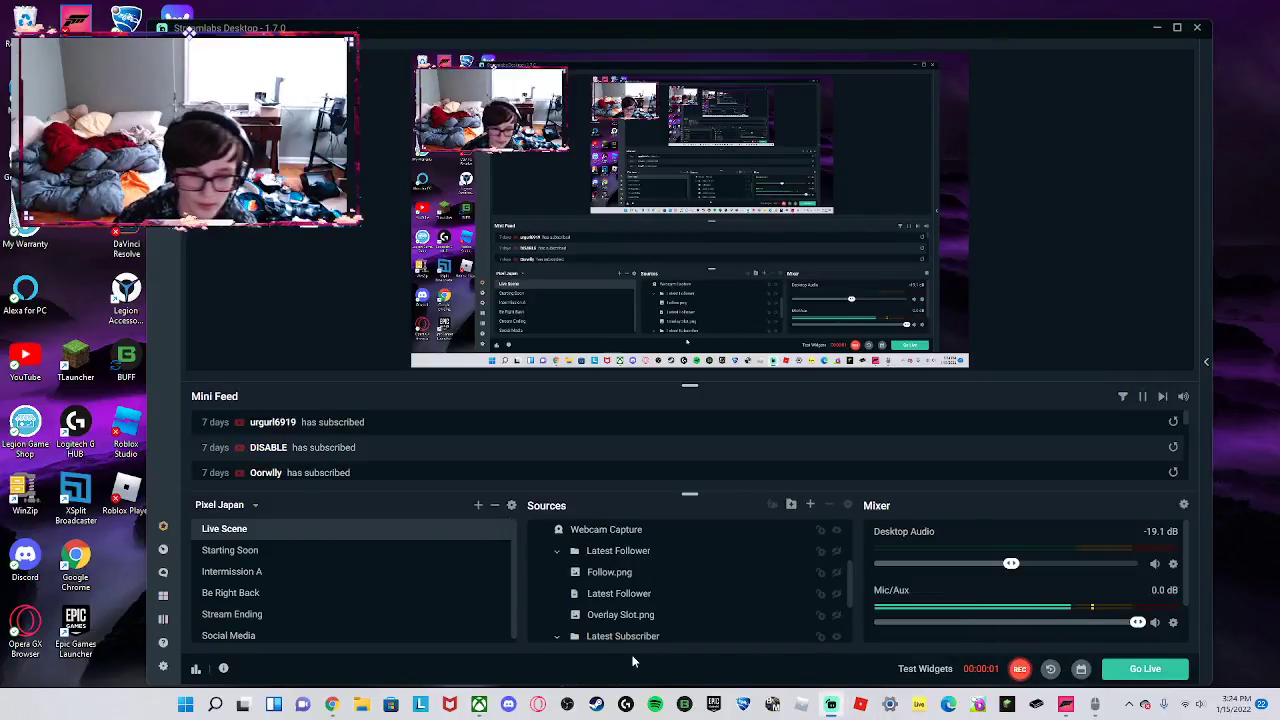
Switch to the Blooket Market page in Chrome.
mouse_move(335, 708)
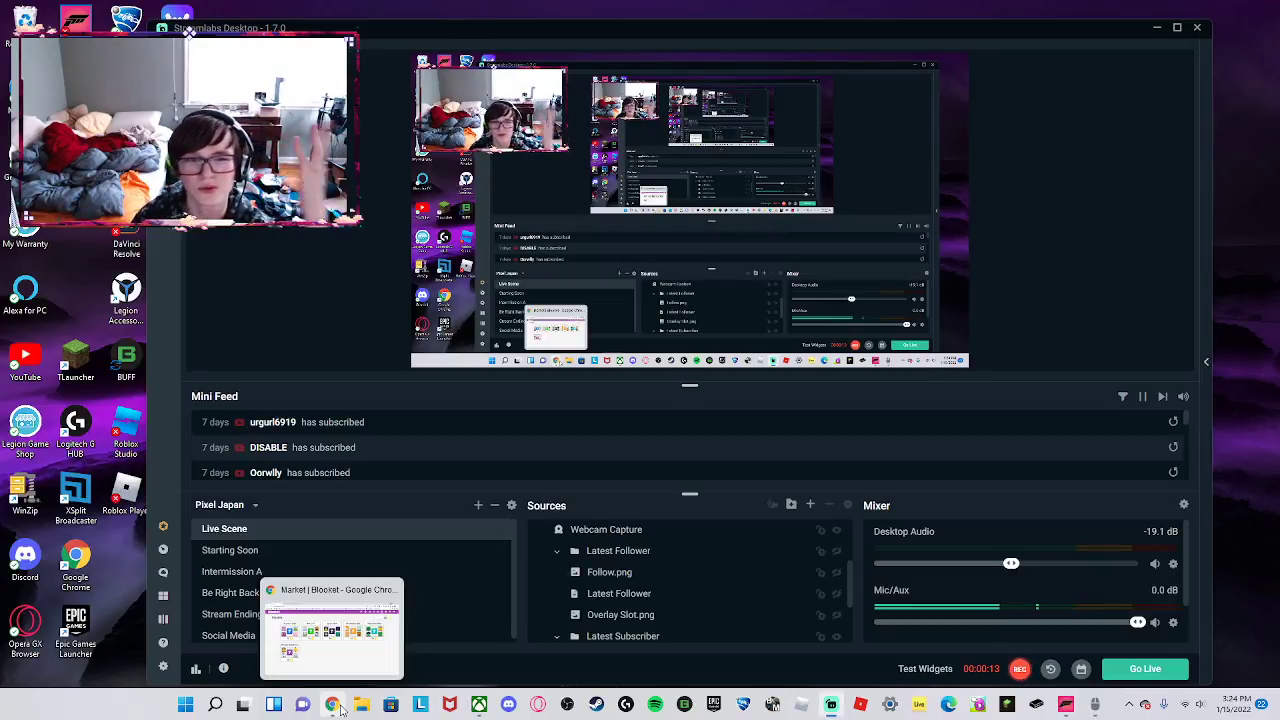
click(340, 708)
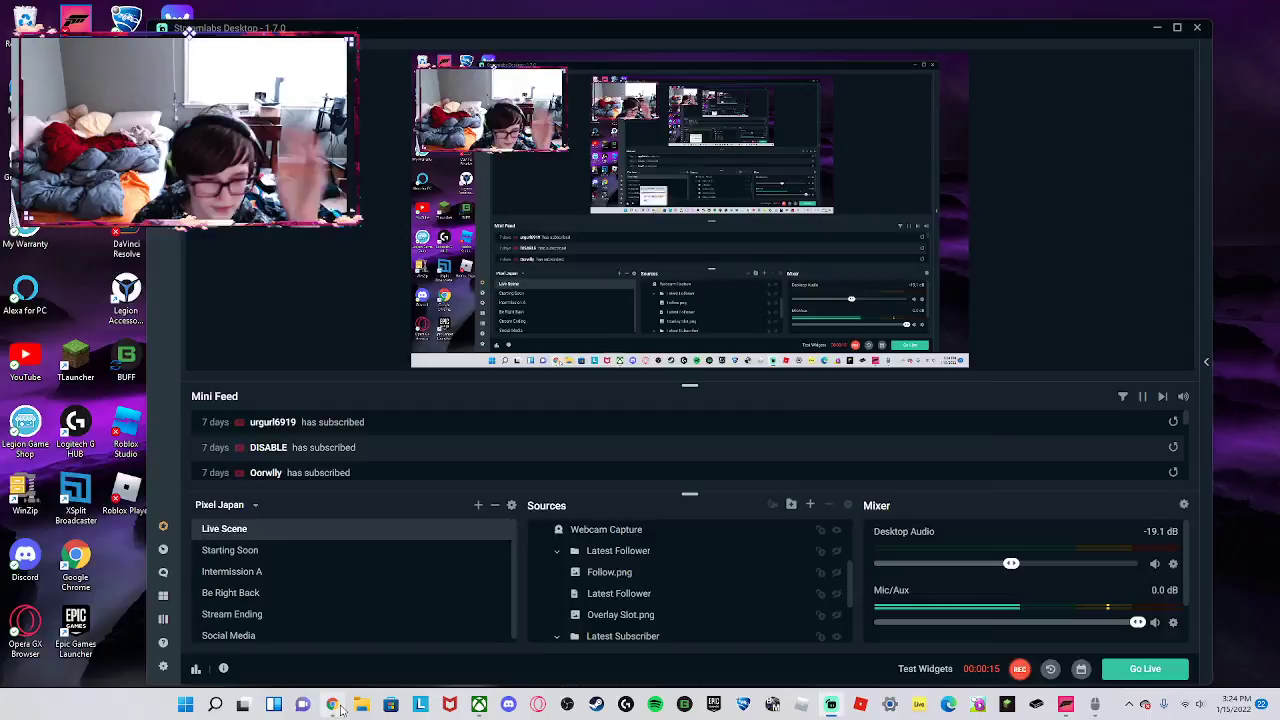
right_click(502, 428)
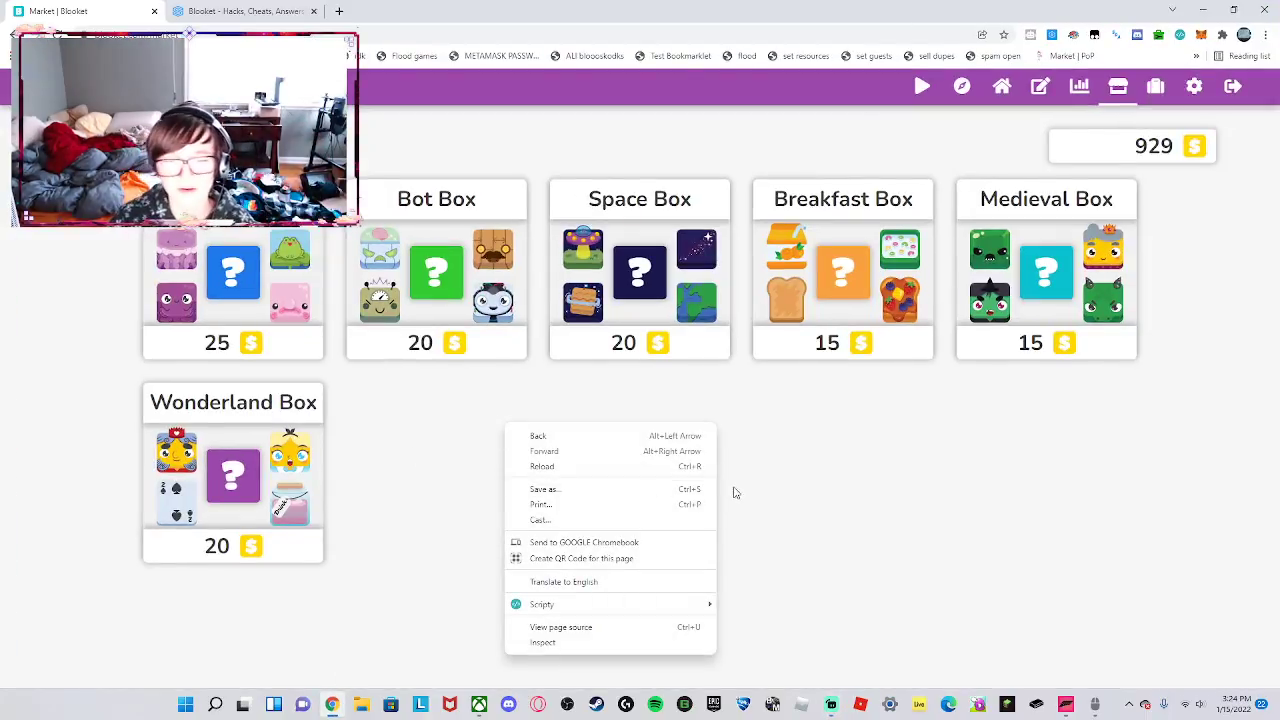
click(784, 505)
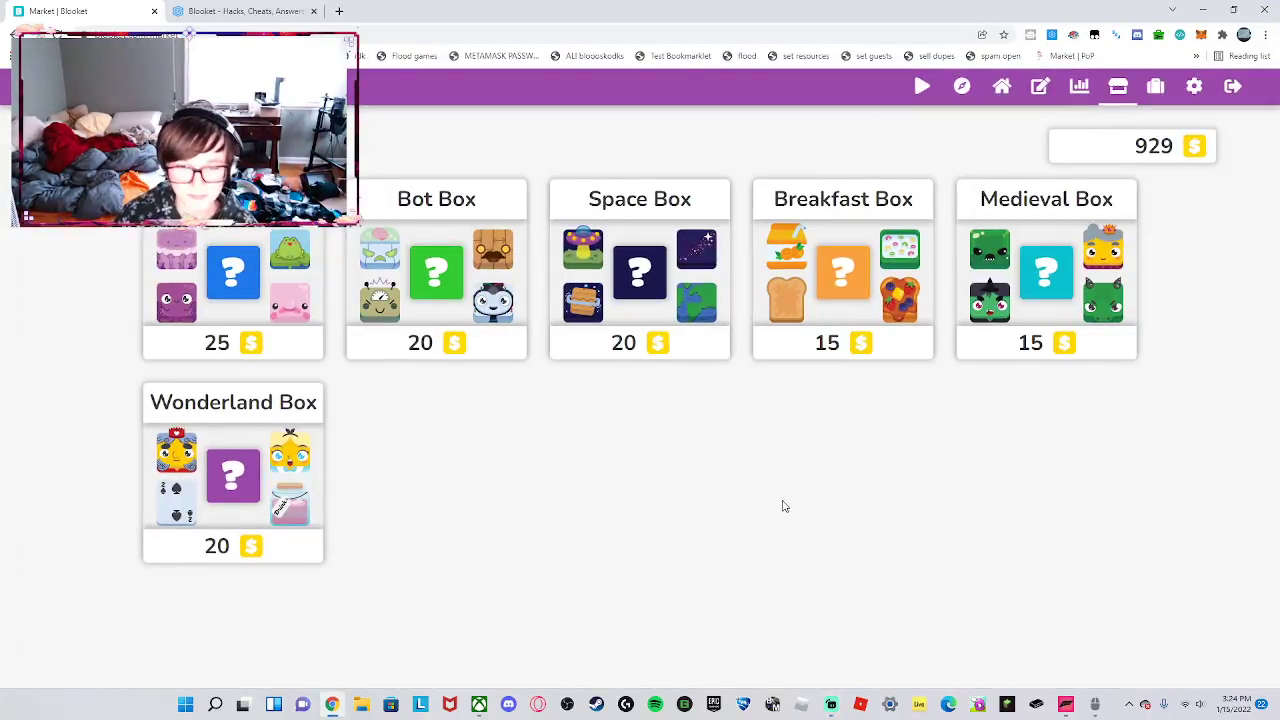
Check the Space Box's drop rates in its purchase prompt and decline the purchase.
click(663, 318)
mouse_move(574, 366)
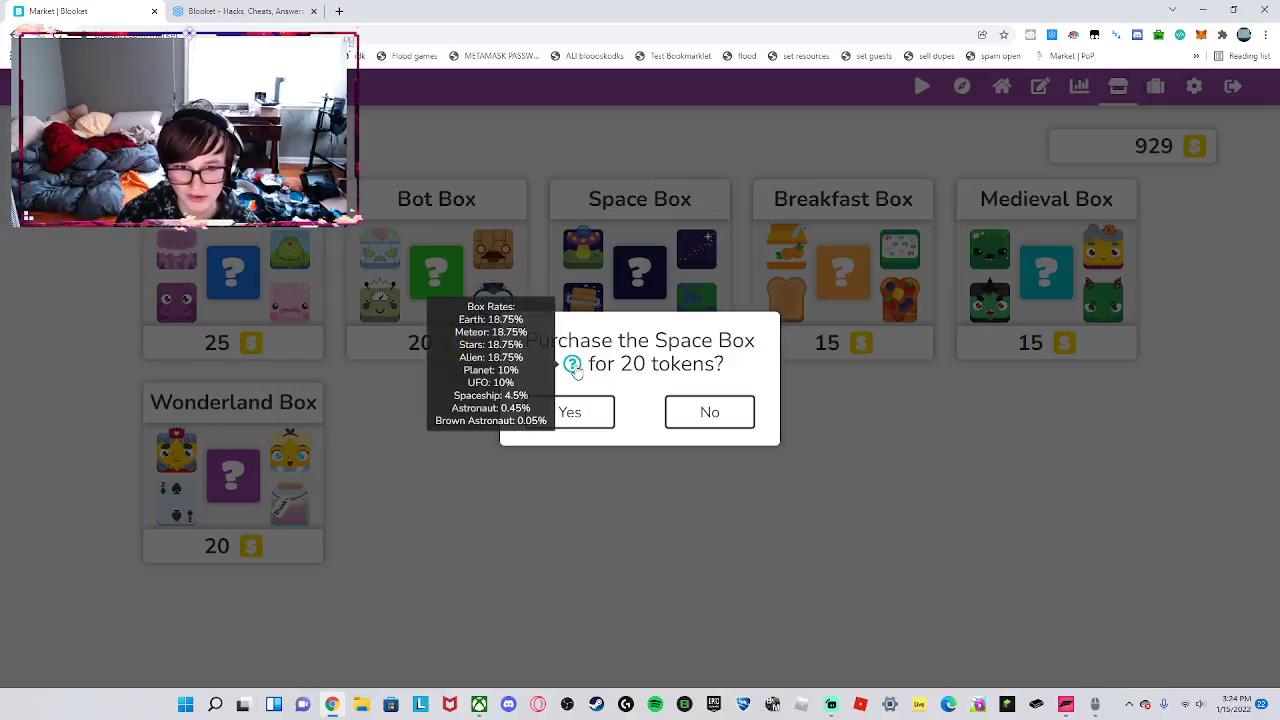
drag(654, 340, 754, 342)
click(758, 370)
click(722, 413)
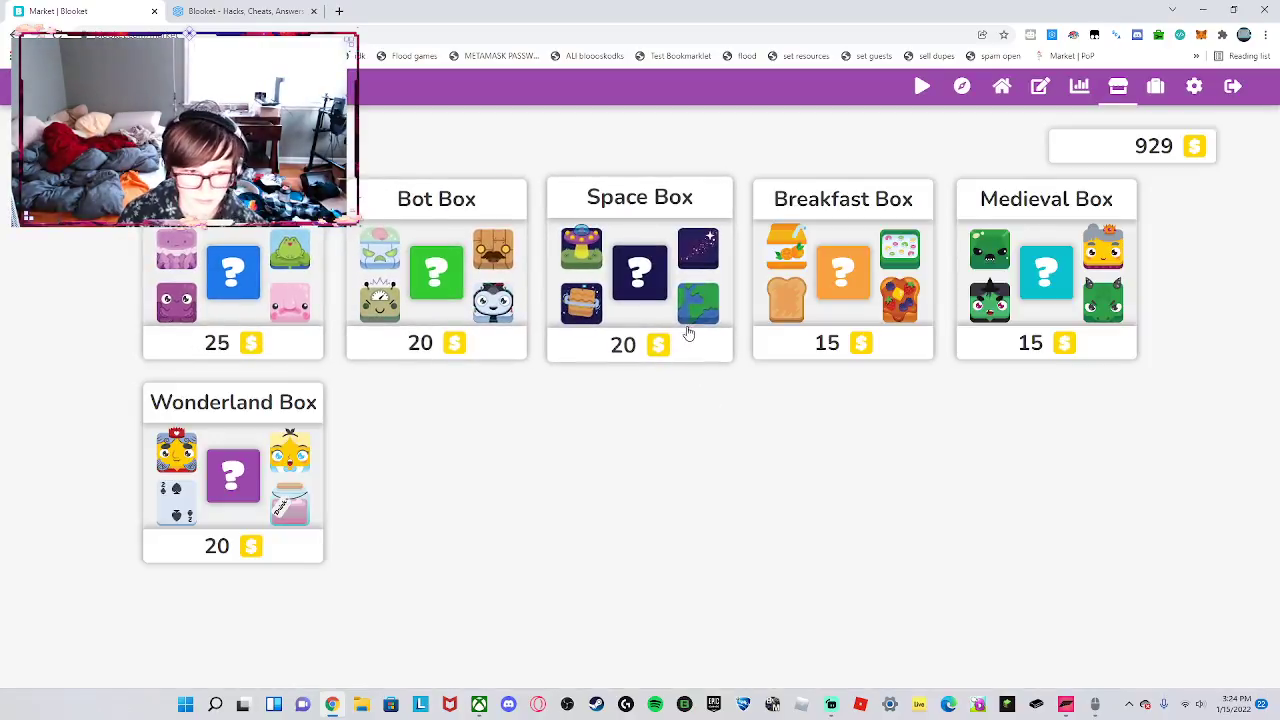
click(708, 303)
click(745, 412)
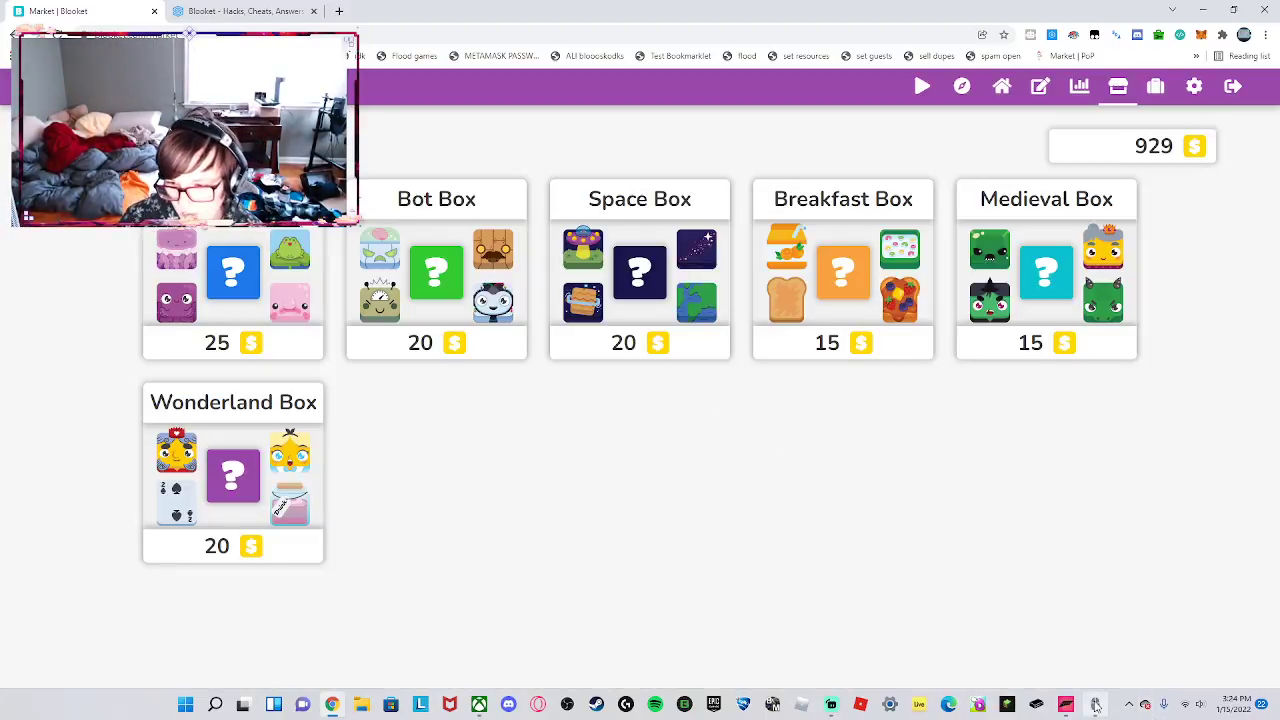
Bring up the OP Auto Clicker 3.0 window, move it clear of the market boxes, and minimize it.
mouse_move(1095, 704)
click(1050, 652)
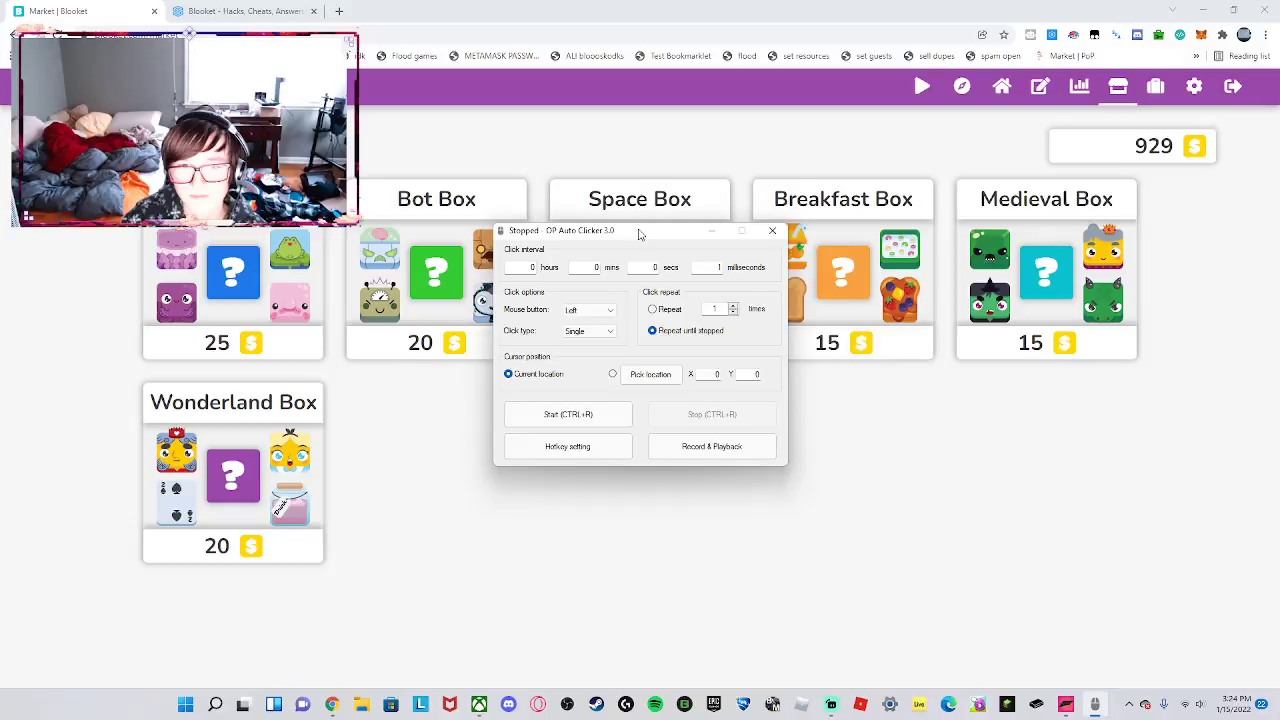
drag(640, 234, 943, 404)
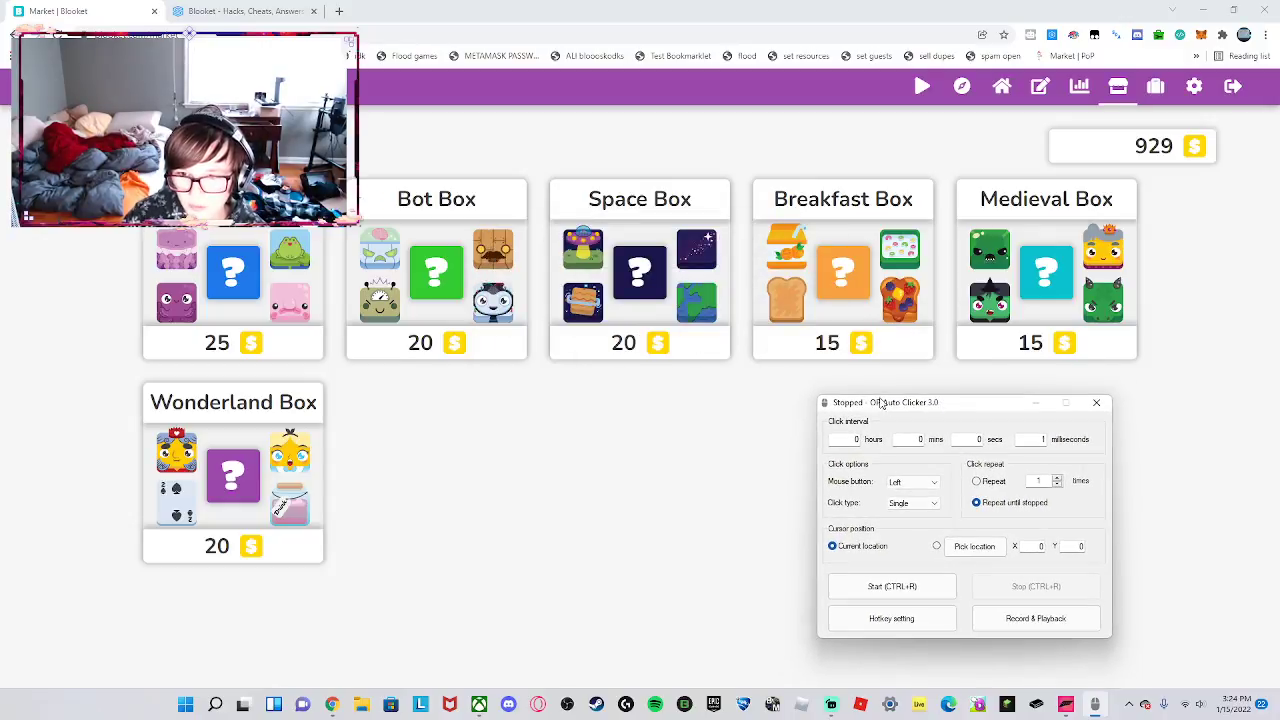
click(1040, 403)
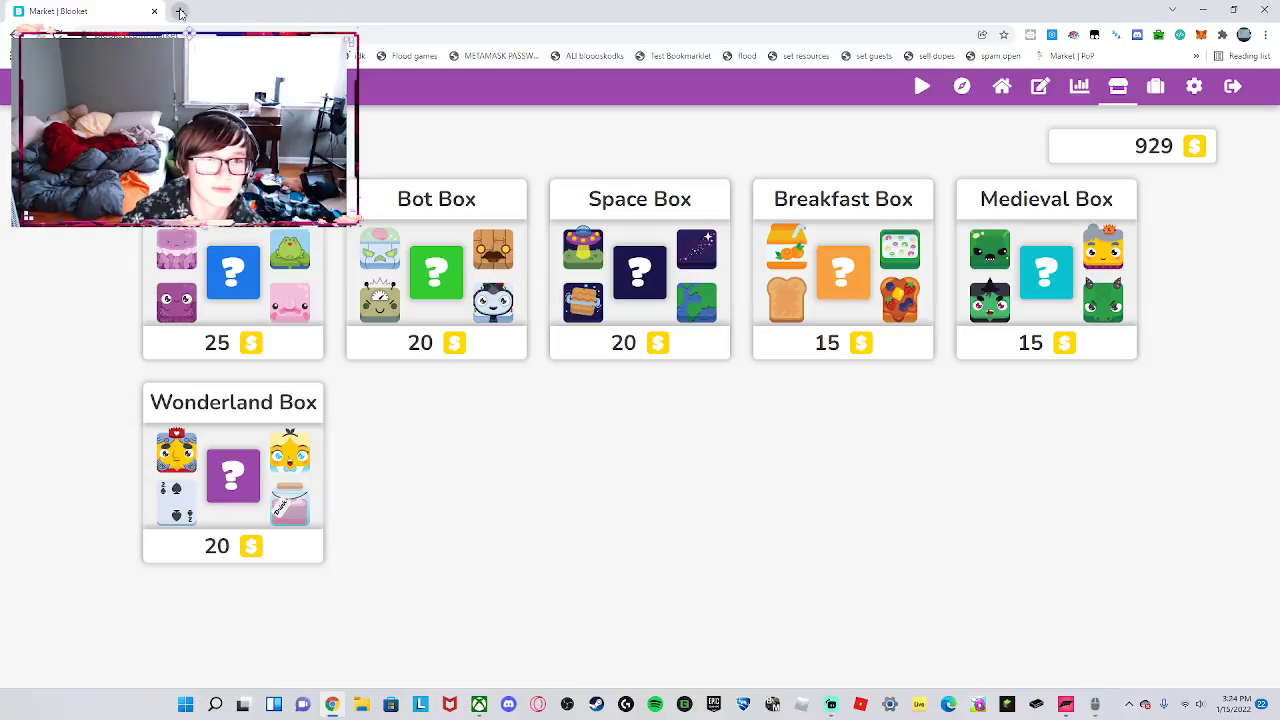
Open a new browser tab and search Google for "op fredericks".
click(179, 12)
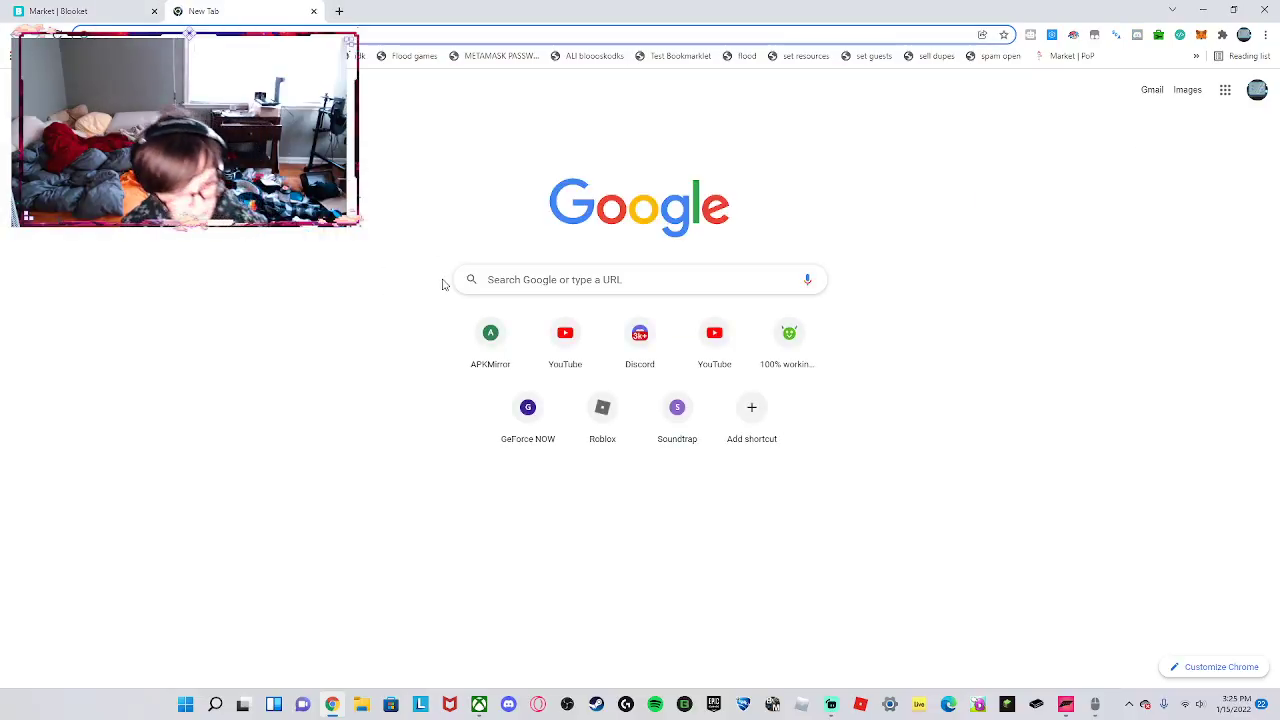
text(op)
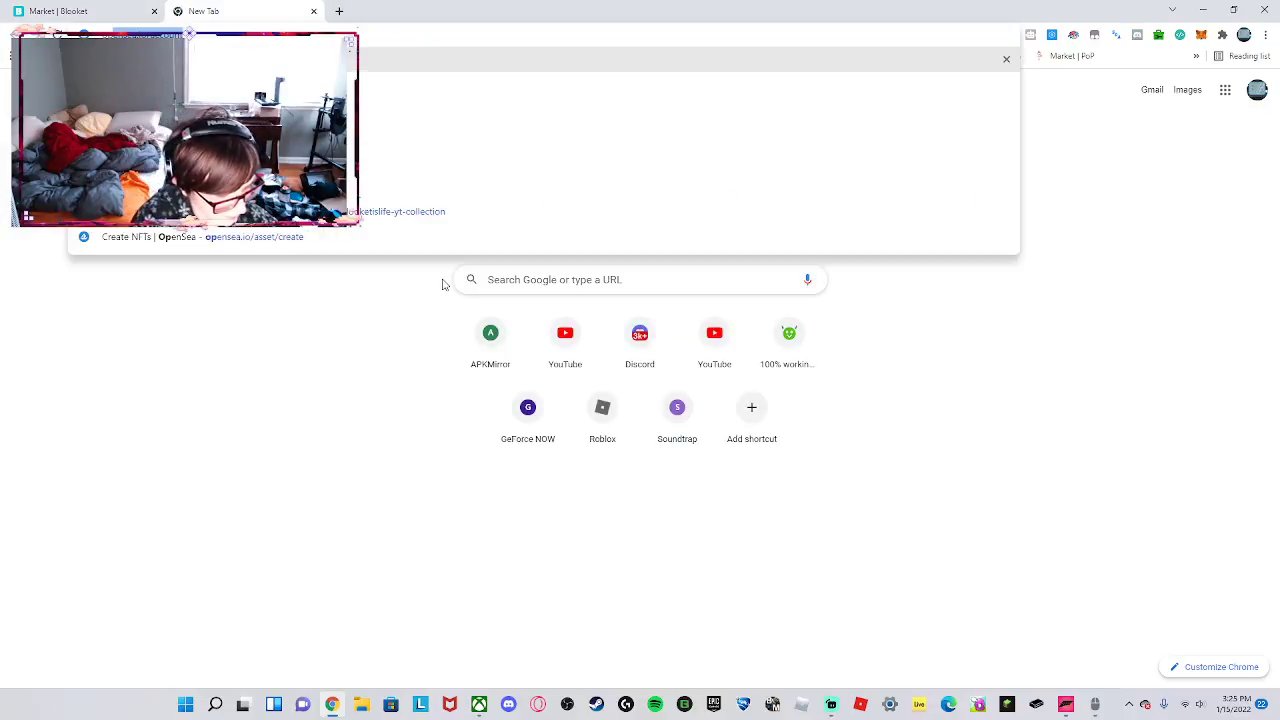
key(Down)
key(Down)
key(Down)
key(Down)
key(Down)
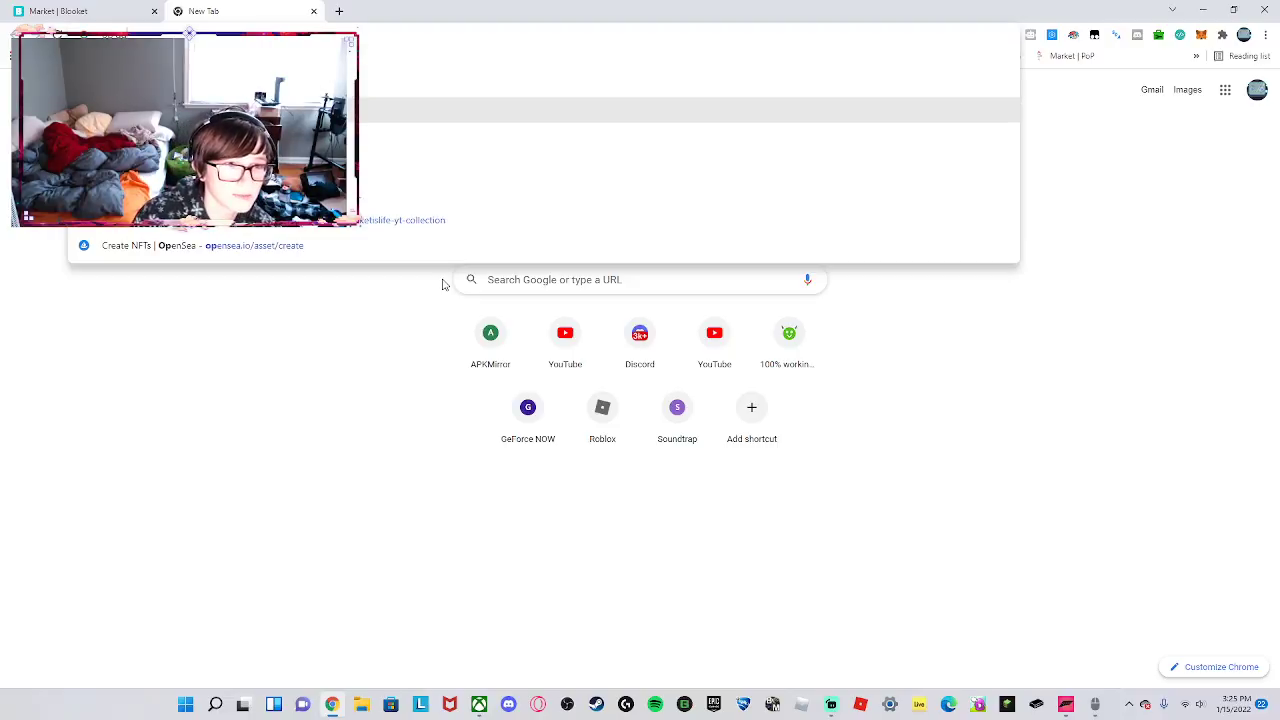
key(Up)
key(Up)
key(Return)
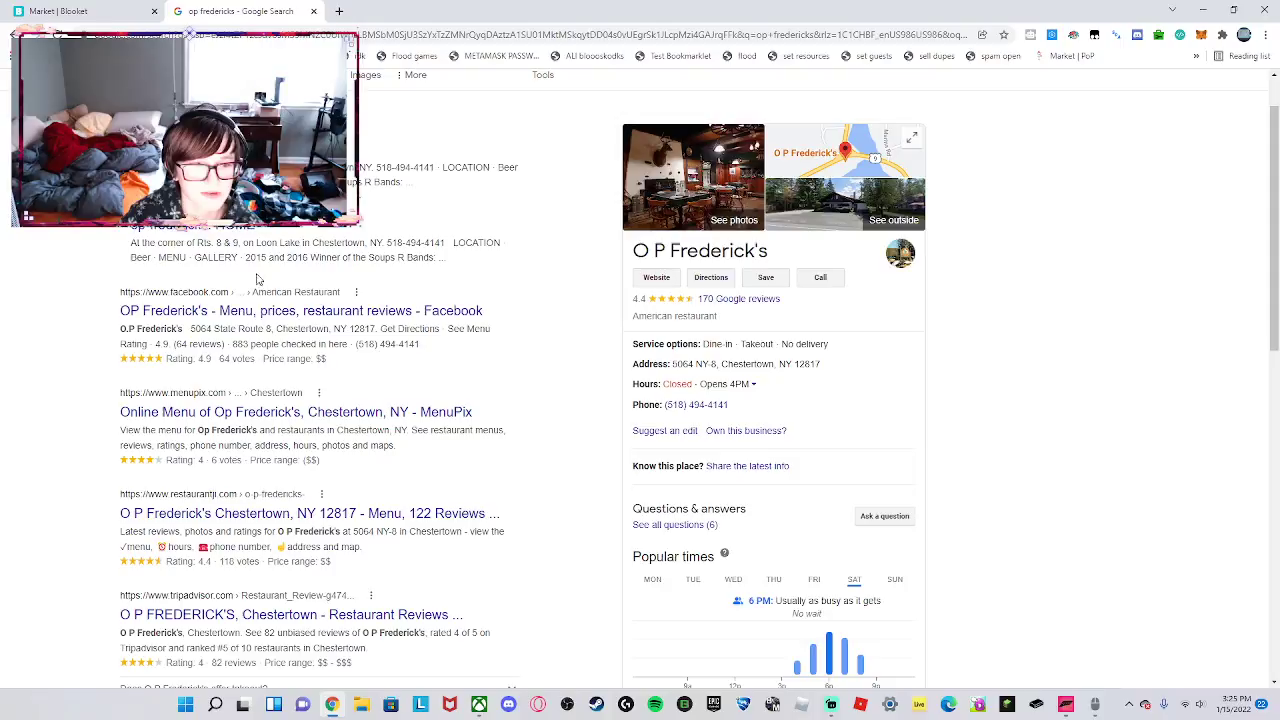
Replace the Google search query with "op autoclicker 3.0" and run the search.
click(300, 101)
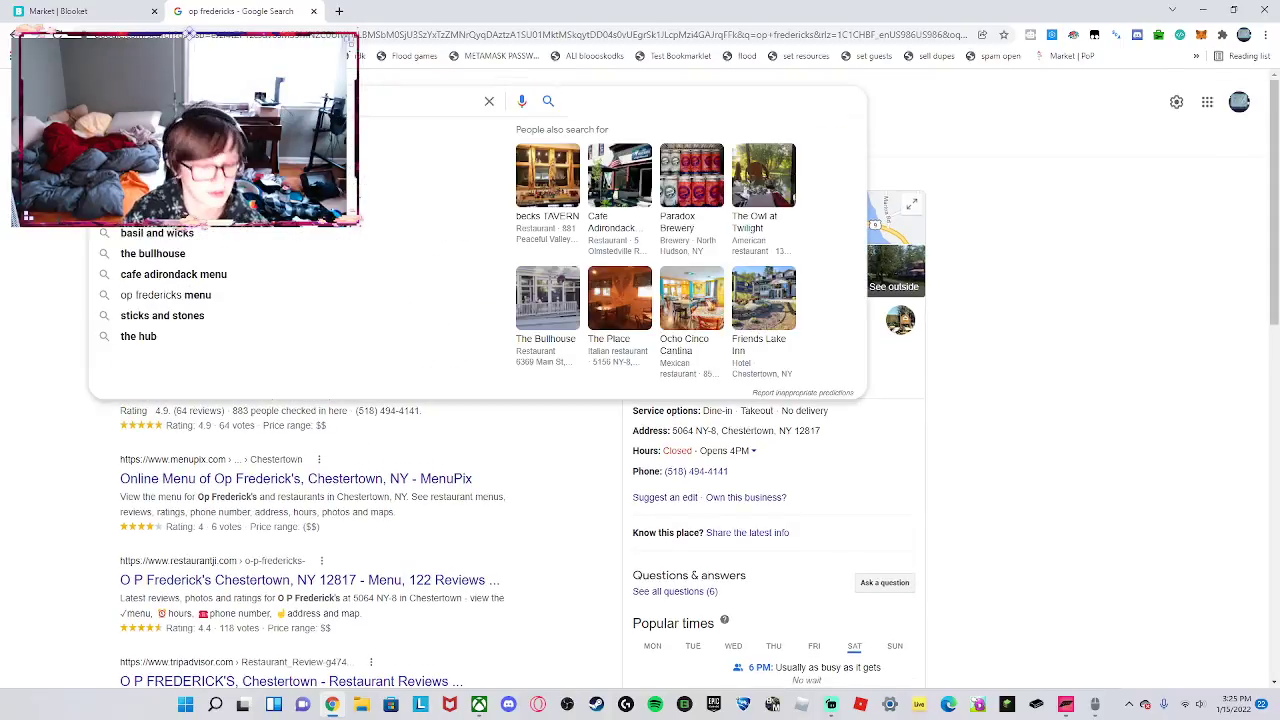
key(BackSpace)
key(BackSpace)
key(BackSpace)
key(BackSpace)
key(BackSpace)
key(BackSpace)
key(BackSpace)
key(BackSpace)
key(BackSpace)
key(BackSpace)
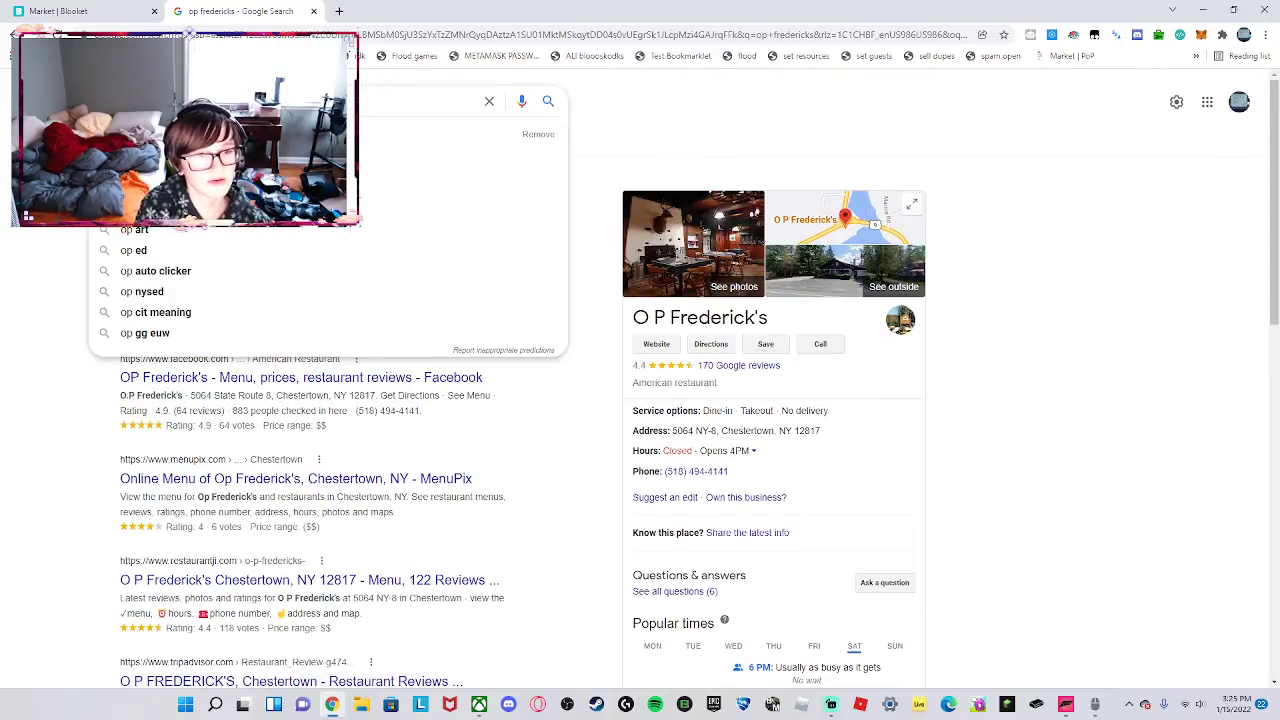
text(autoclicker)
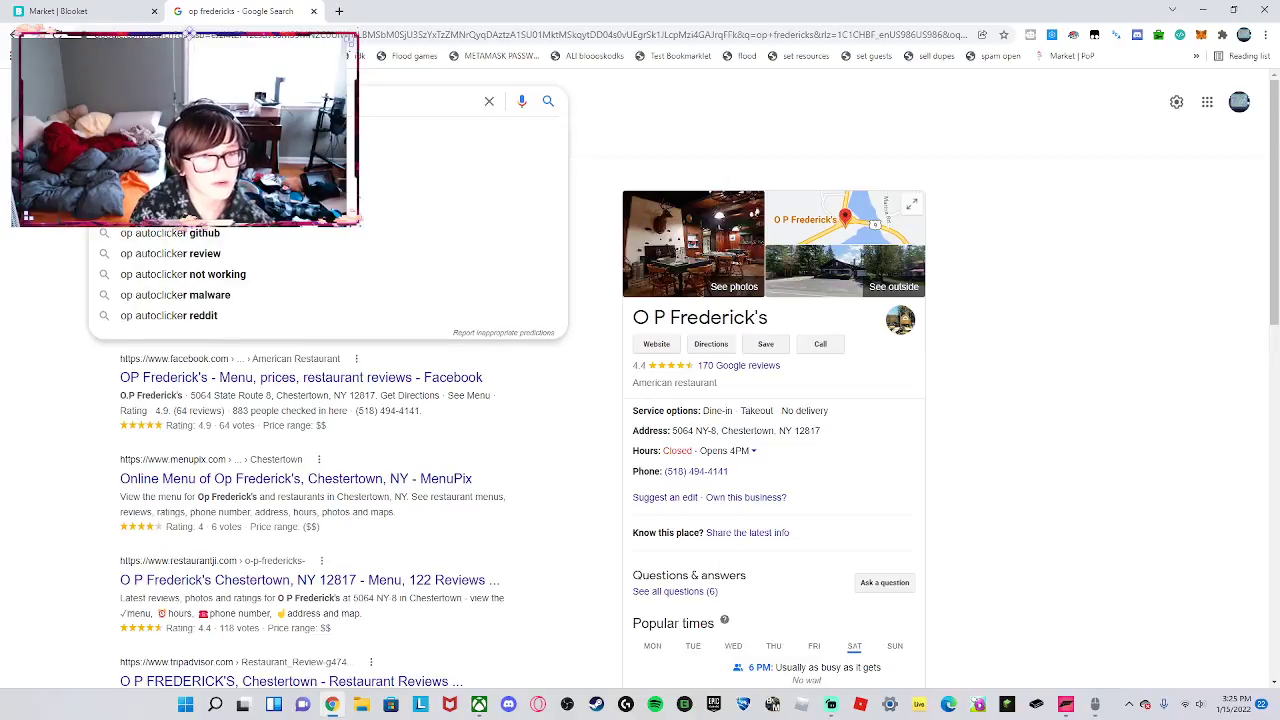
key(Down)
key(Down)
key(Return)
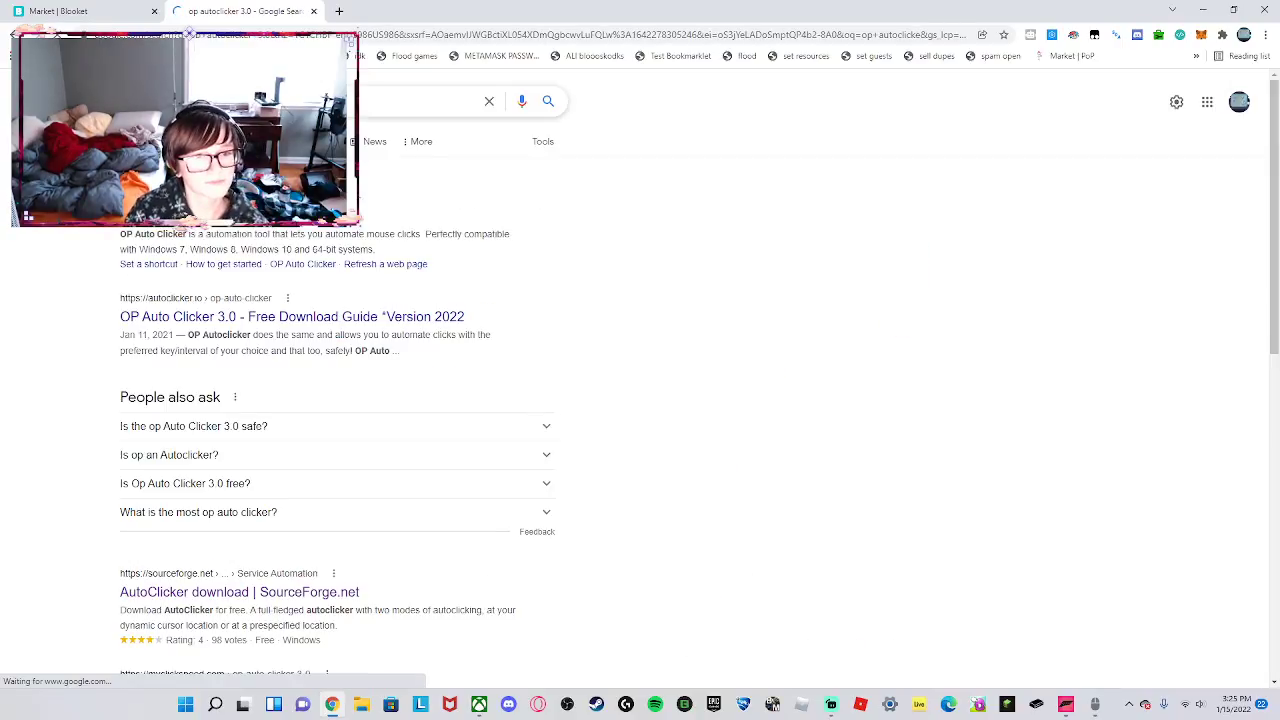
Open the OP Auto Clicker website, request the download through SourceForge, and close that browser tab.
click(240, 208)
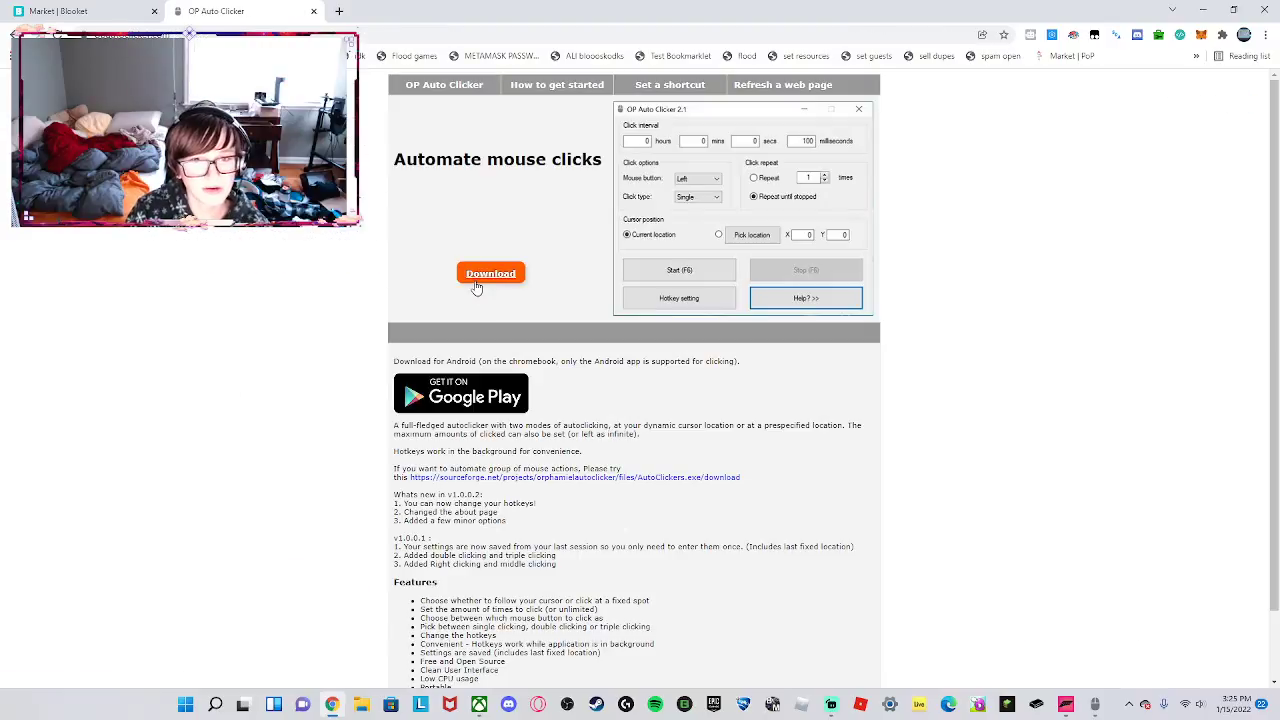
click(489, 274)
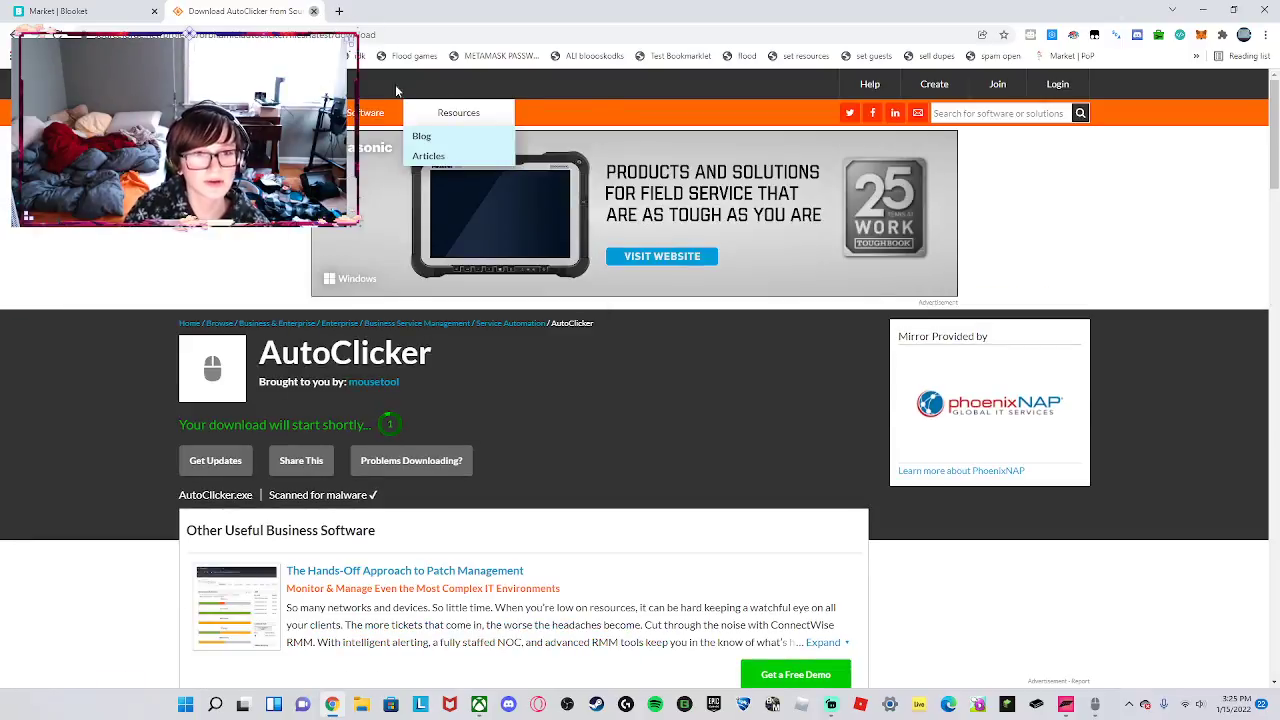
click(314, 11)
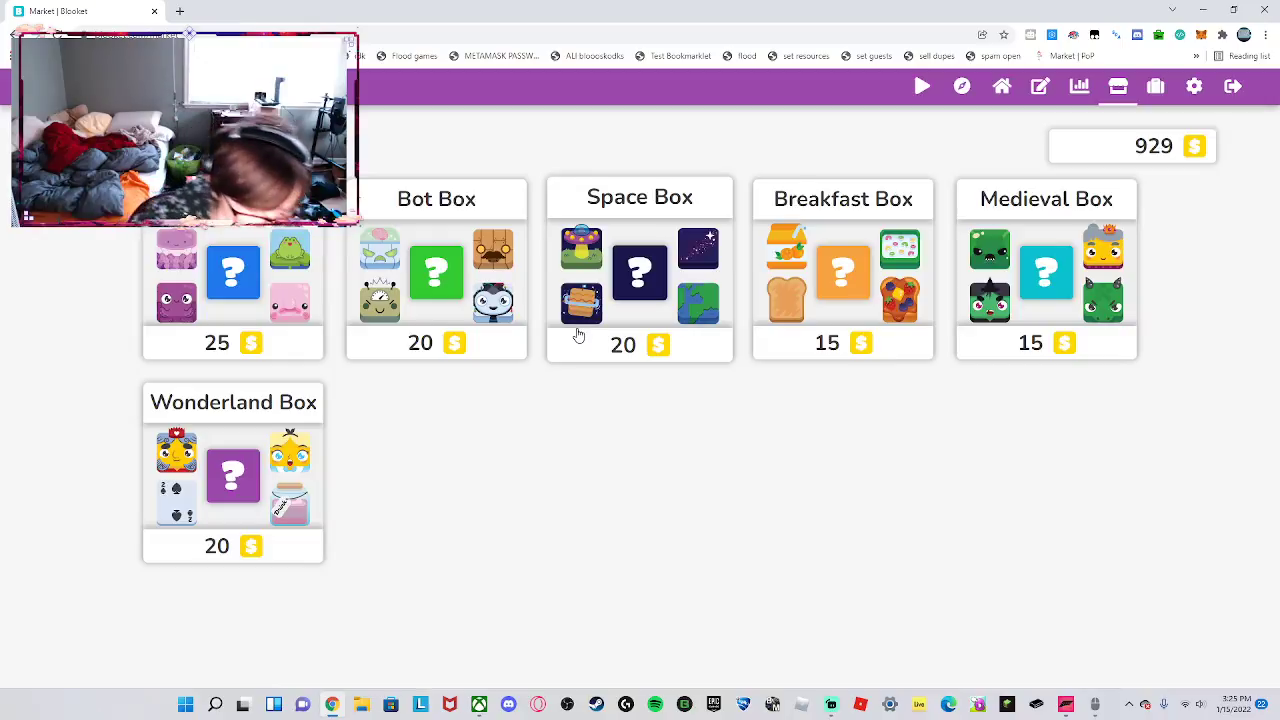
In OP Auto Clicker 3.0, choose the Left mouse button and the Single click type.
click(1095, 705)
drag(953, 407, 1030, 408)
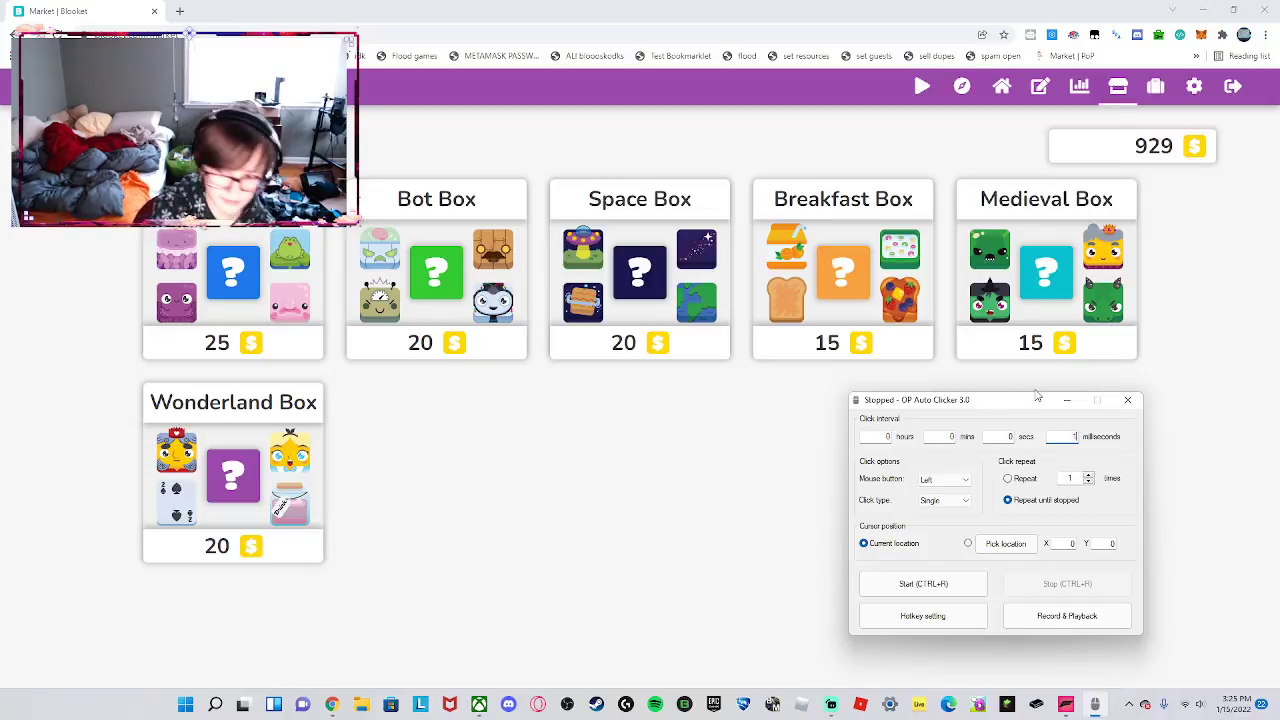
click(938, 482)
click(943, 483)
click(941, 482)
click(940, 491)
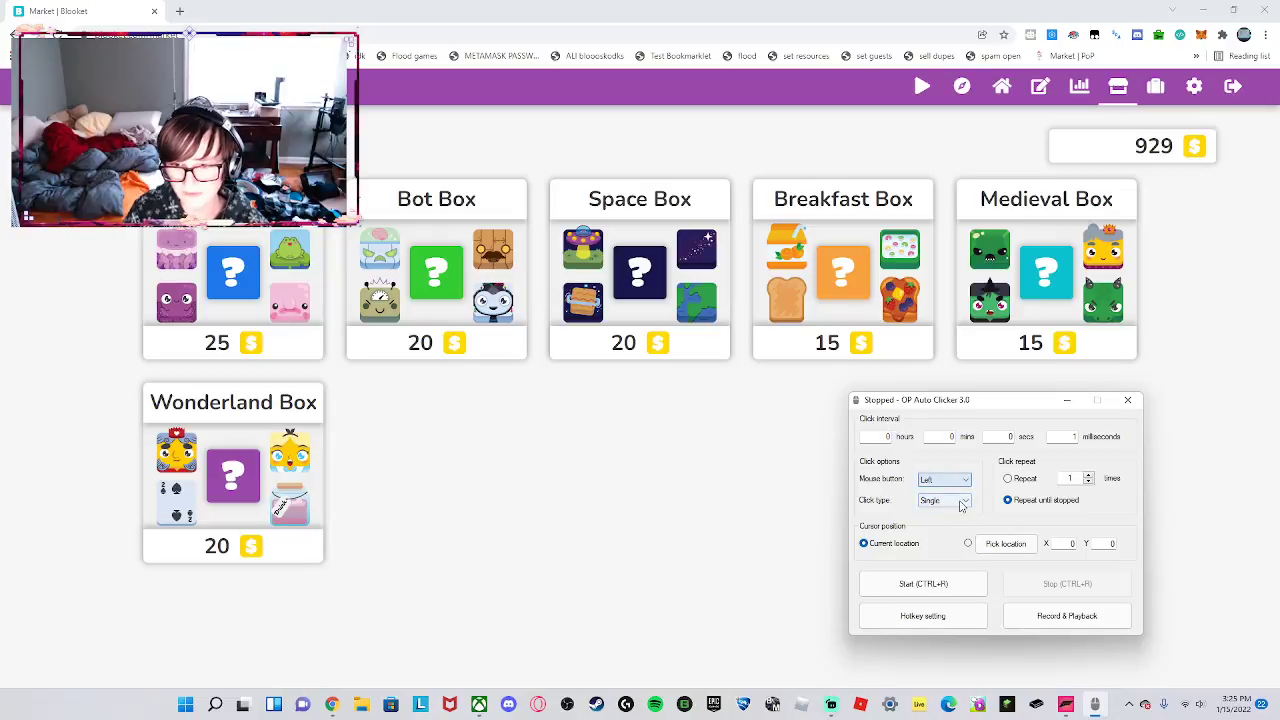
click(962, 502)
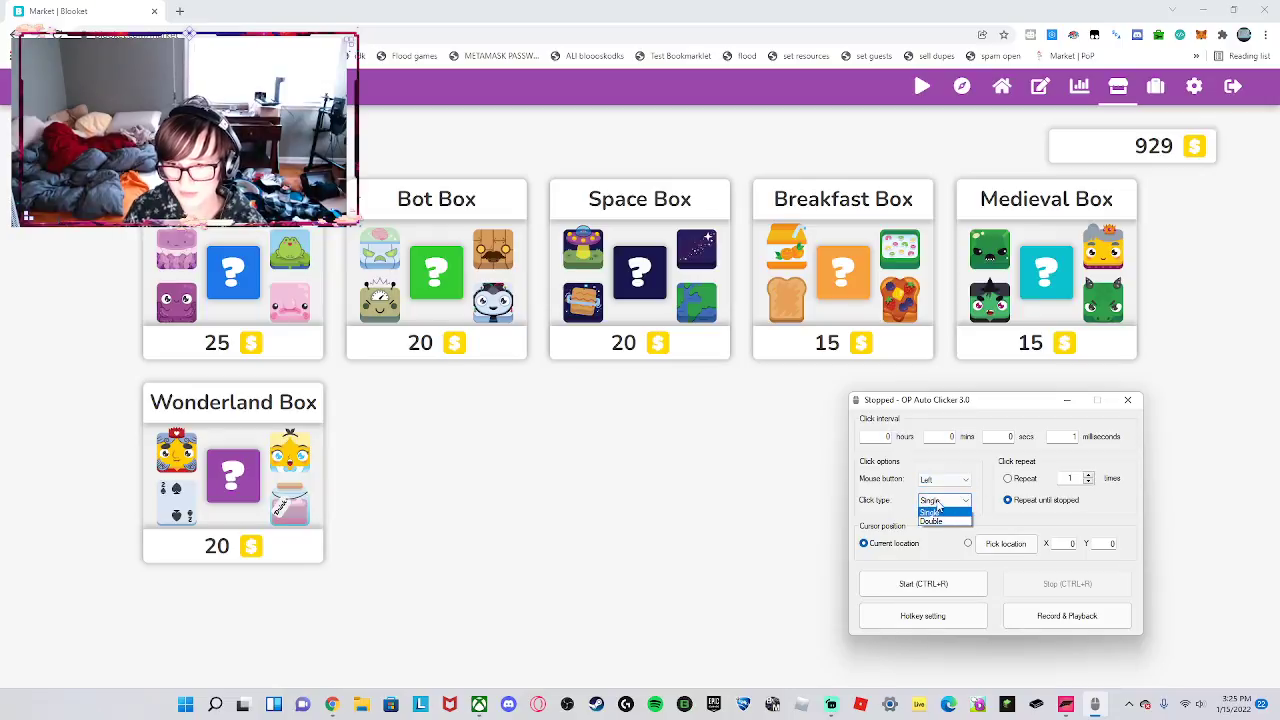
click(944, 510)
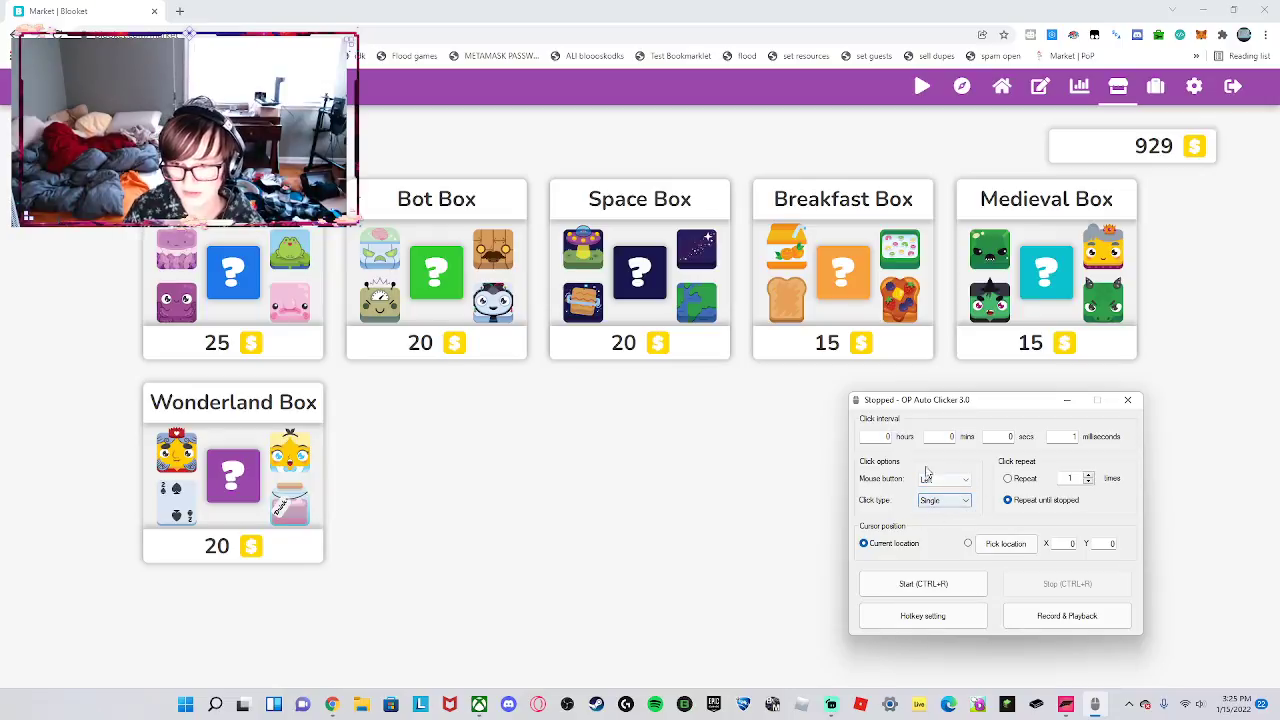
Assign Ctrl+R as the auto clicker's start/stop hotkey and minimize the auto clicker window.
click(1069, 401)
click(1088, 705)
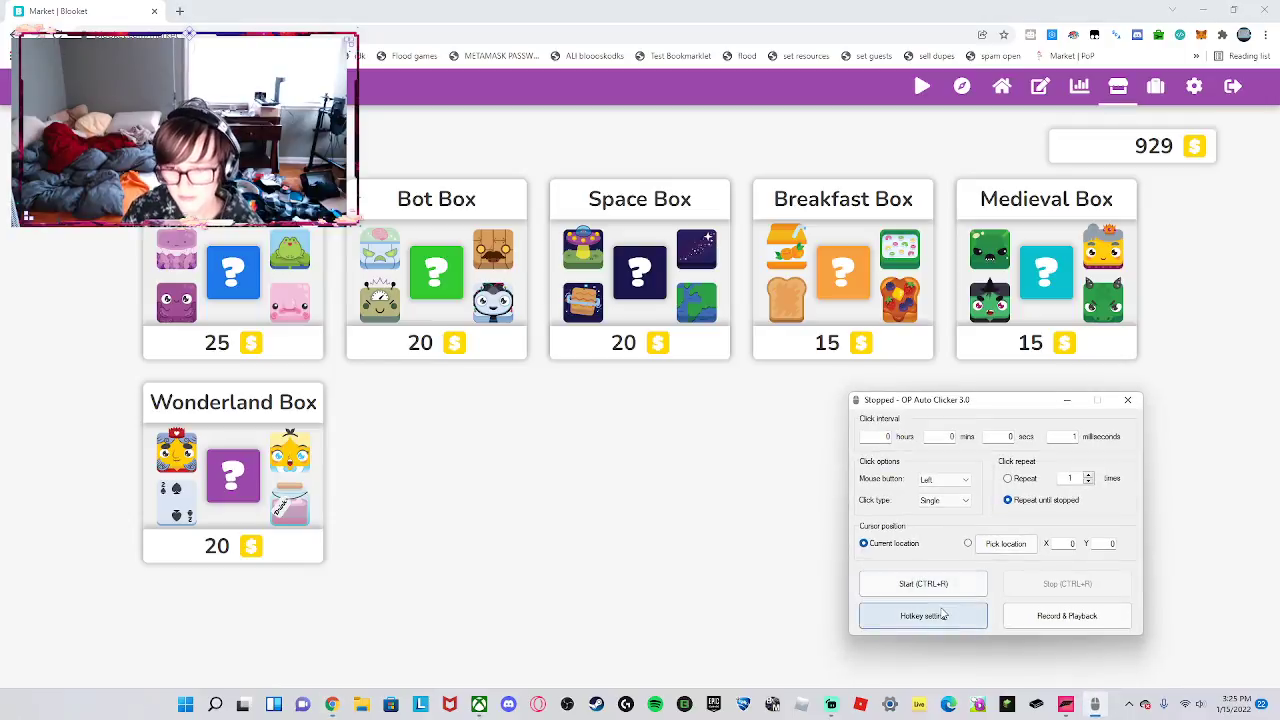
click(922, 615)
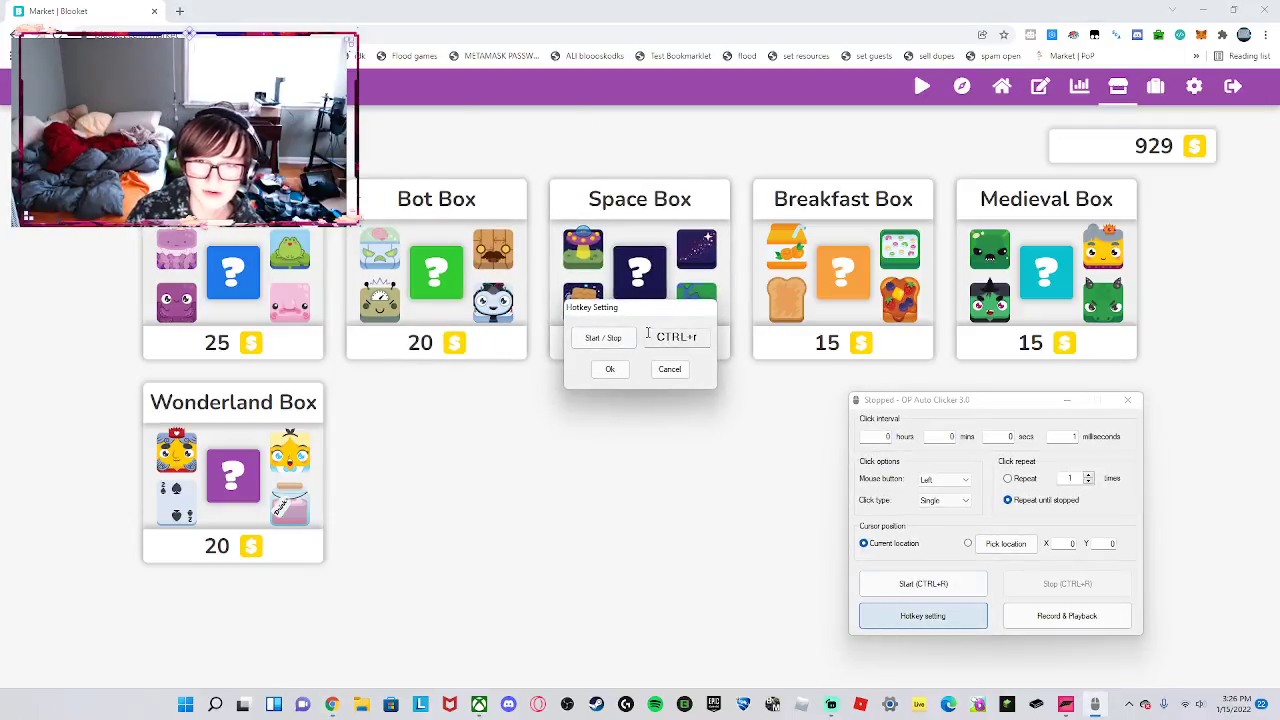
click(590, 339)
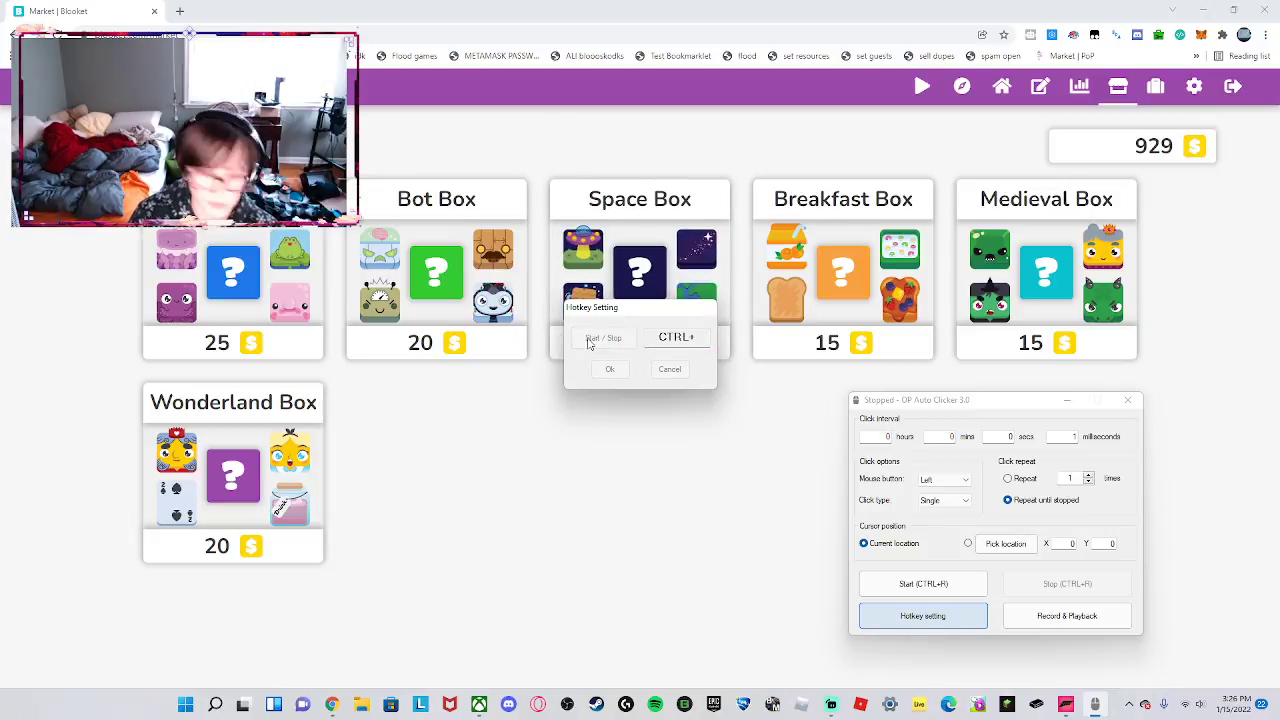
key(ctrl+r)
click(611, 369)
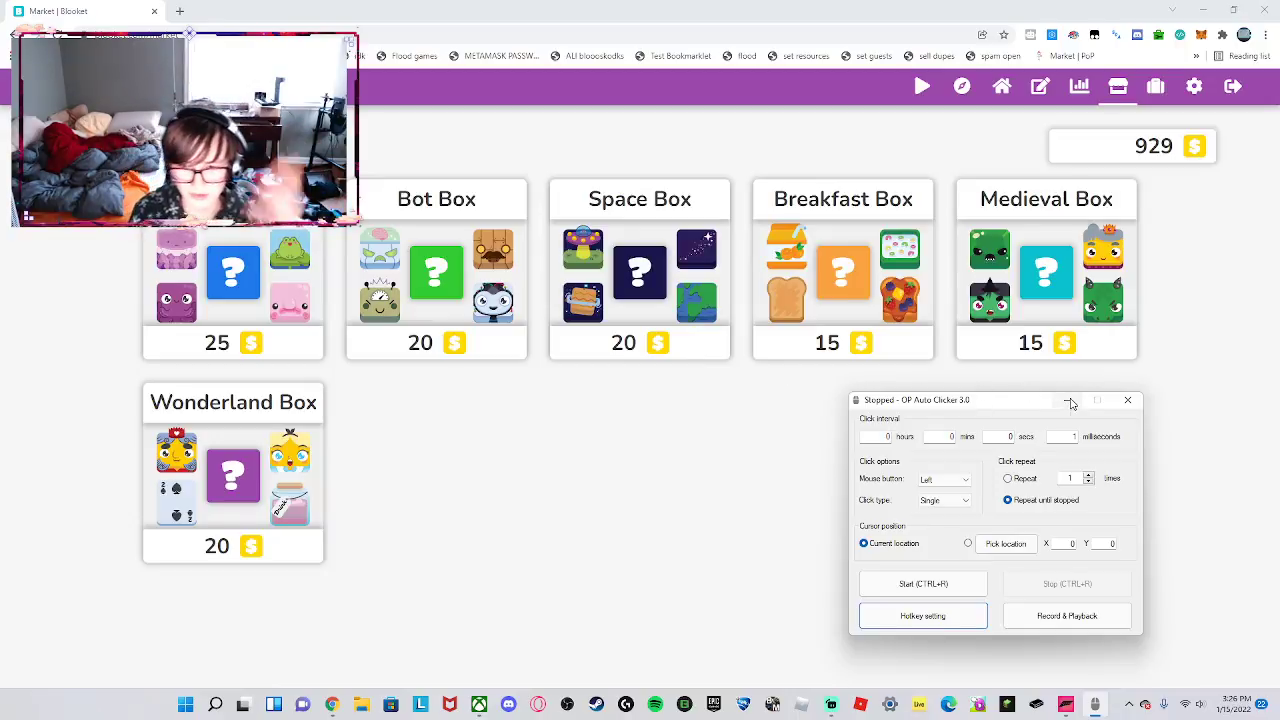
click(1069, 401)
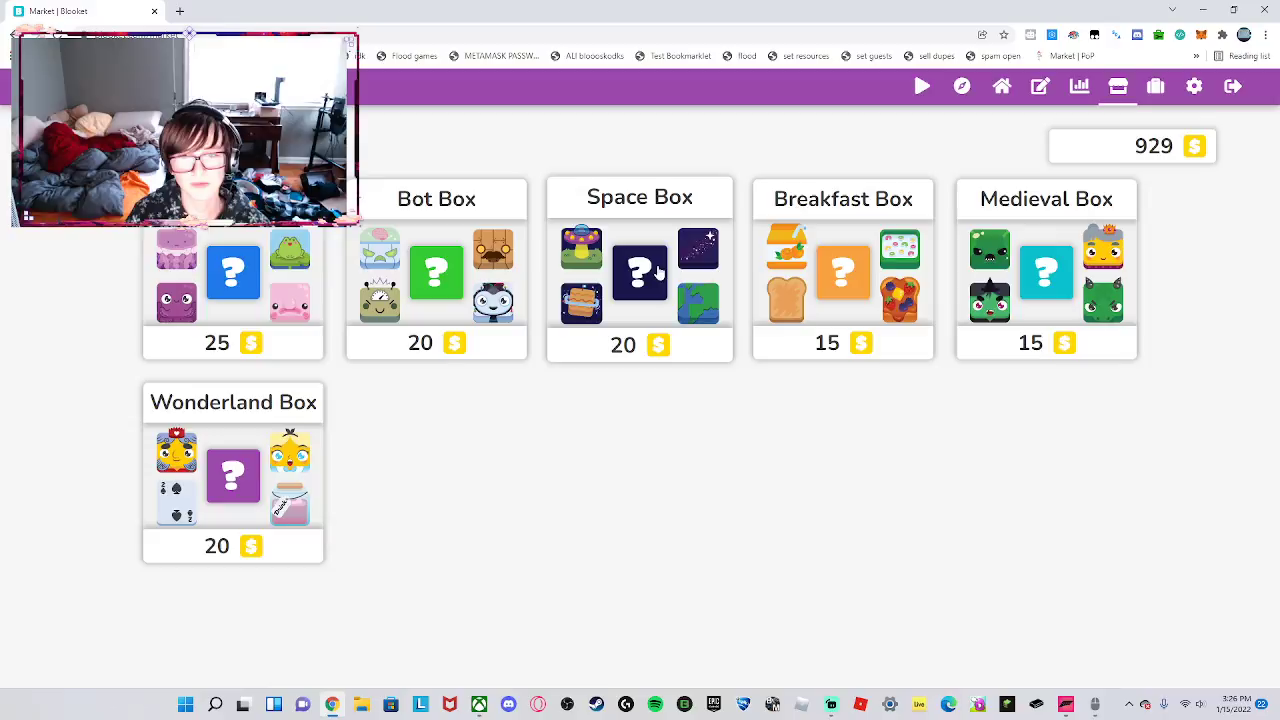
Zoom the Blooket Market page to 300% and purchase the Space Box for 20 tokens.
scroll(897, 238, up, 4)
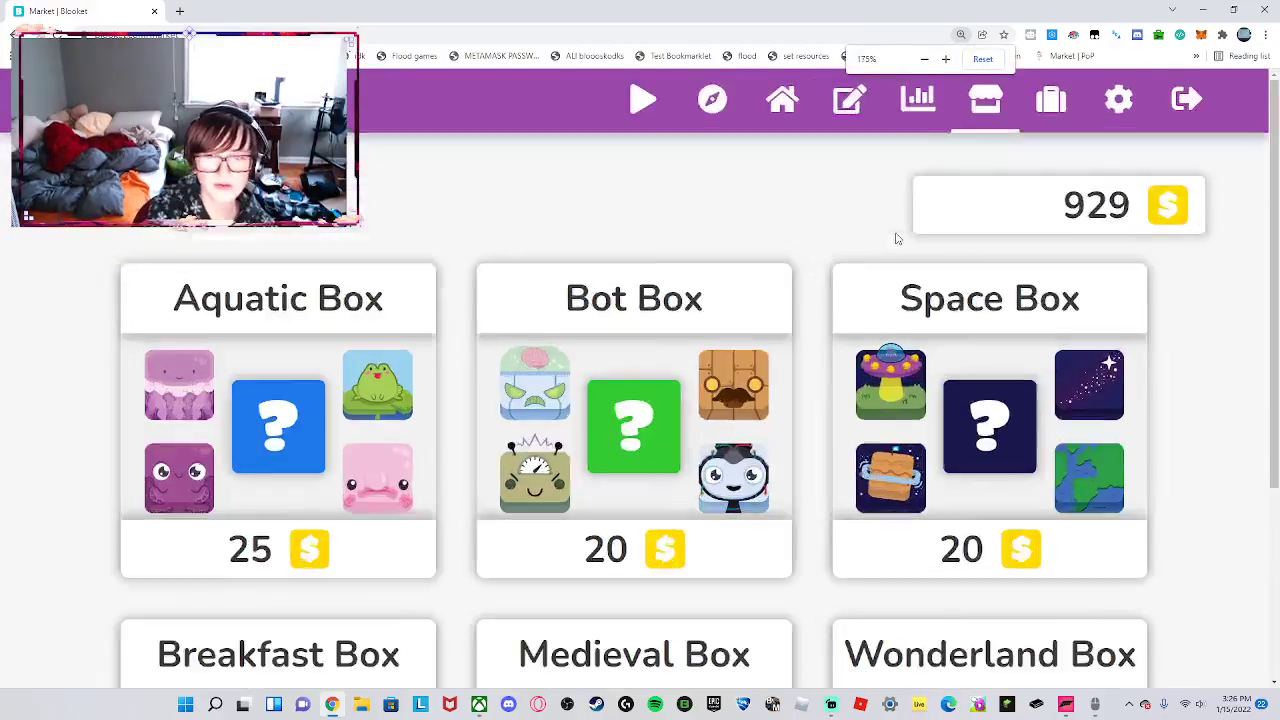
scroll(897, 238, up, 3)
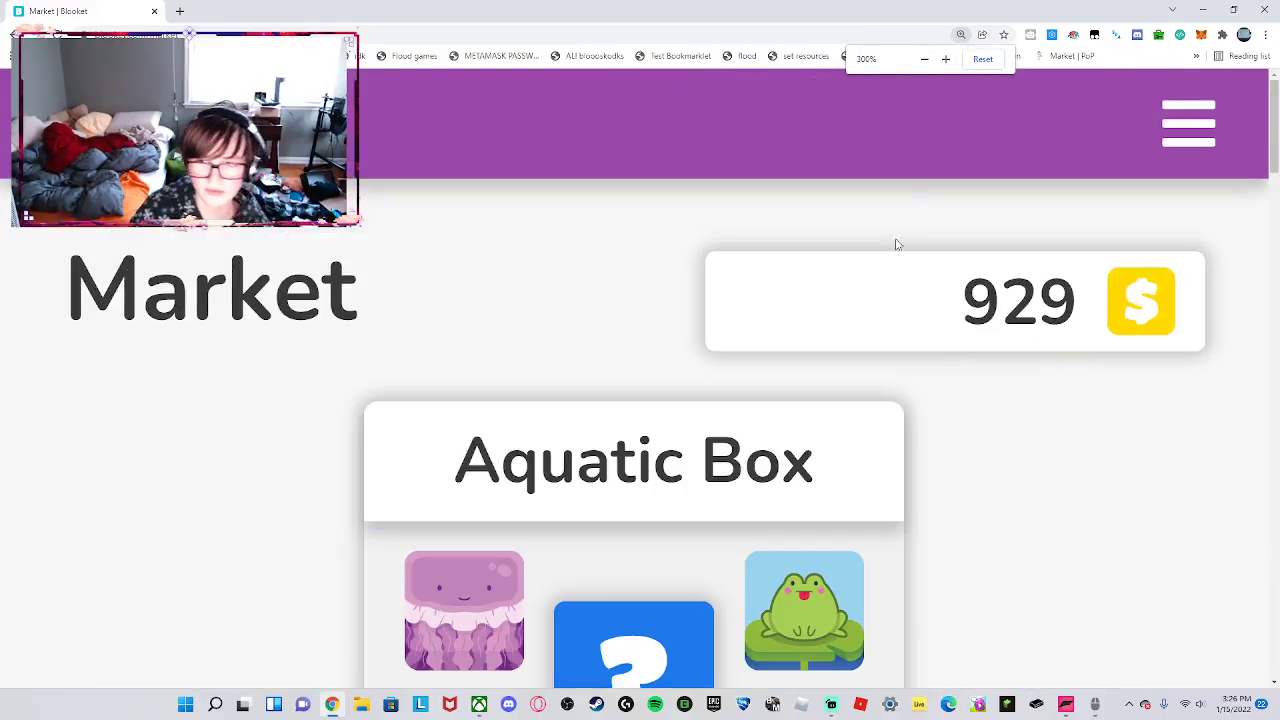
scroll(897, 244, down, 10)
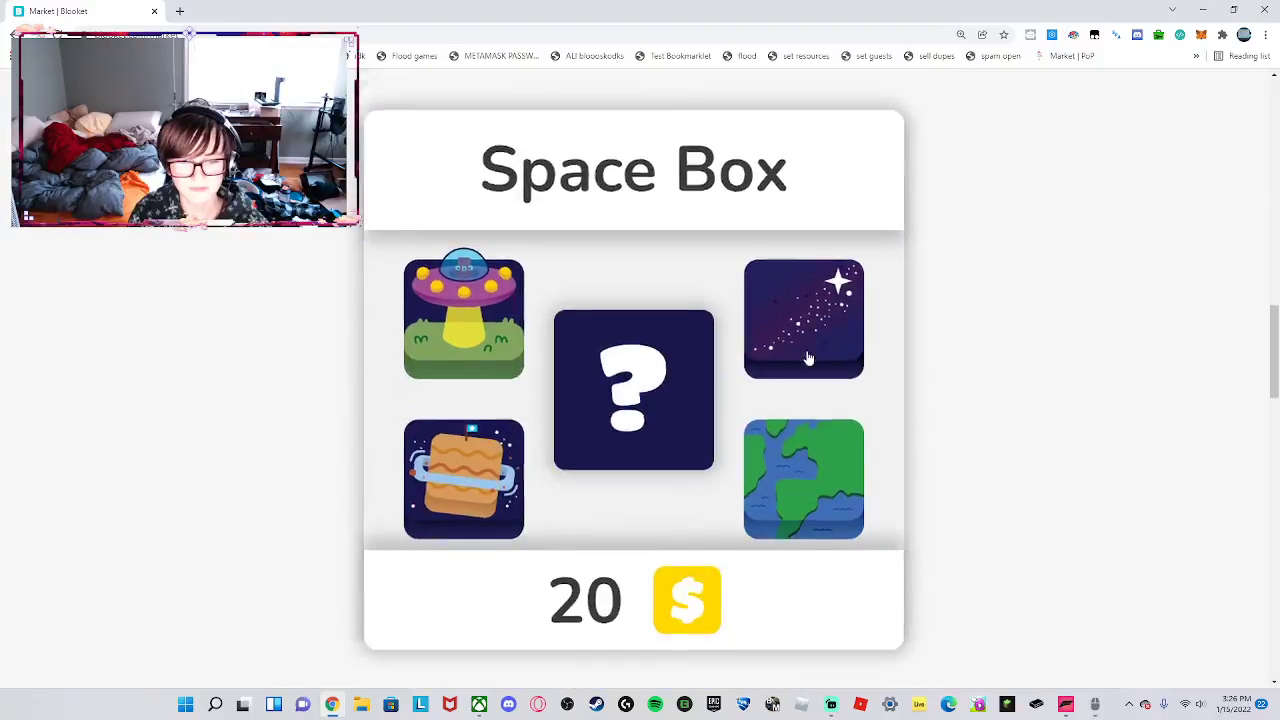
click(726, 398)
scroll(94, 455, down, 1)
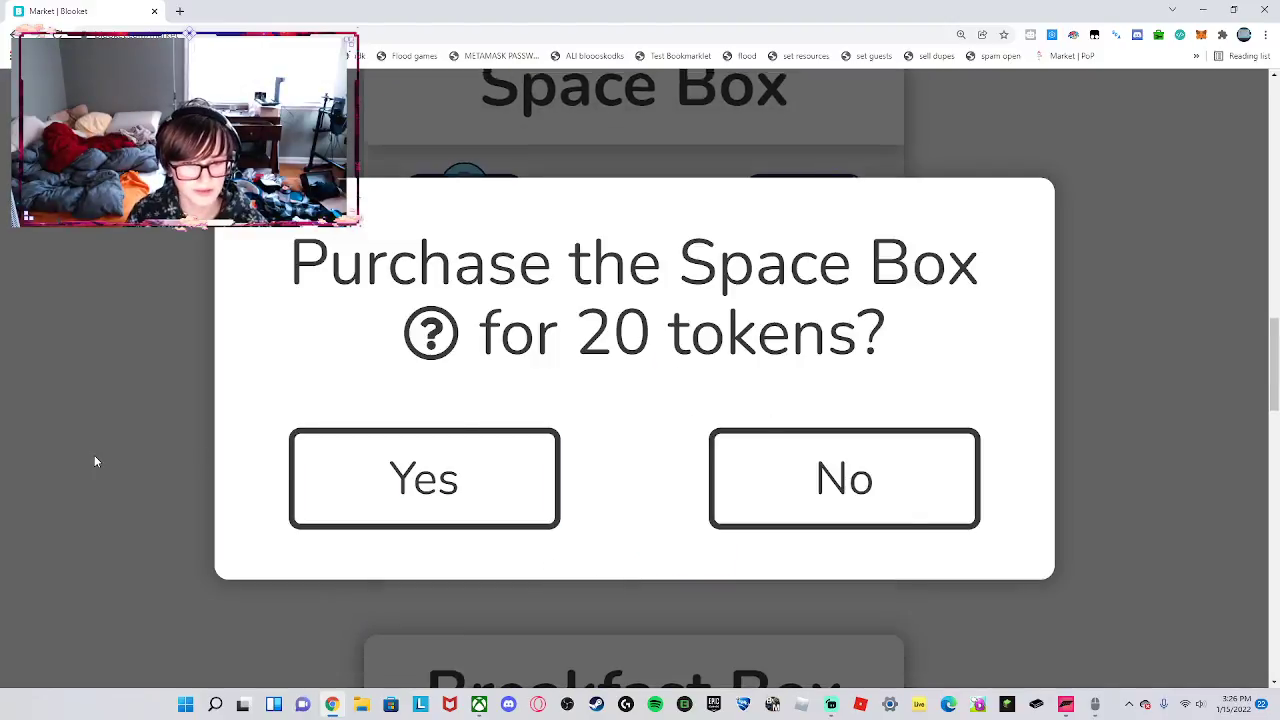
click(410, 478)
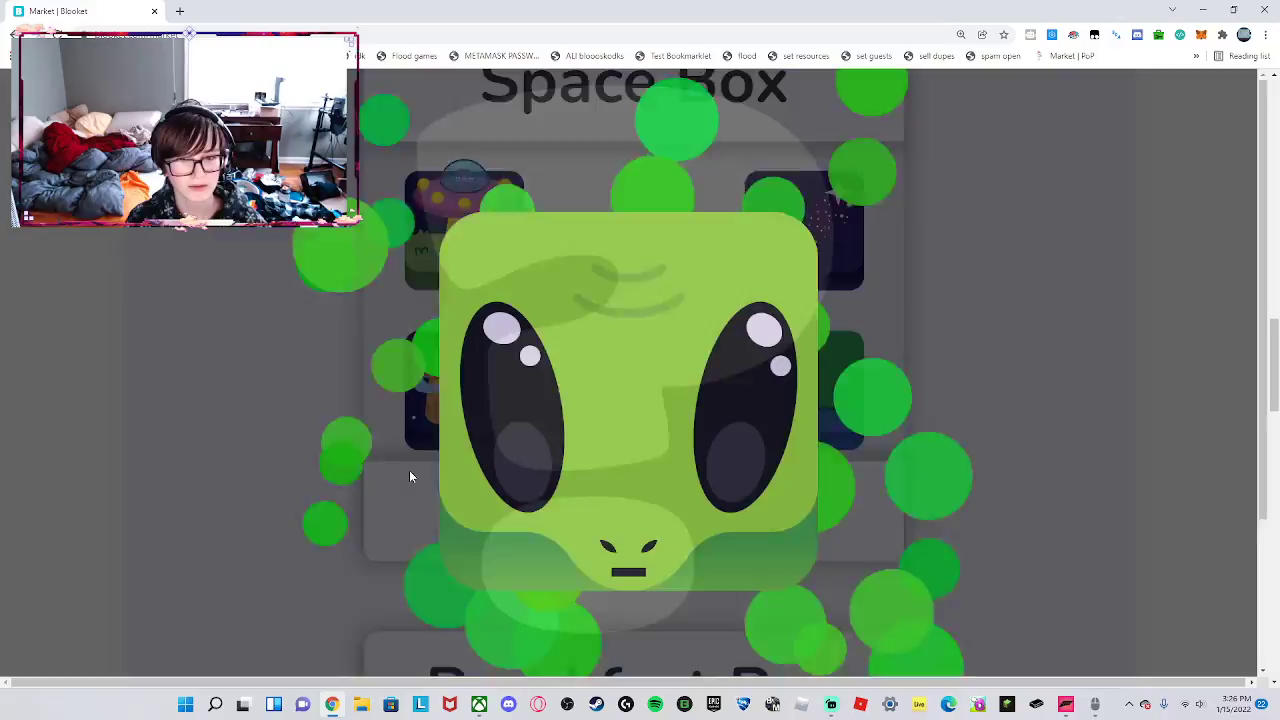
Open several more Space Boxes by repeated clicking, and reset the Blooket Market page zoom to 100%.
triple_click(410, 476)
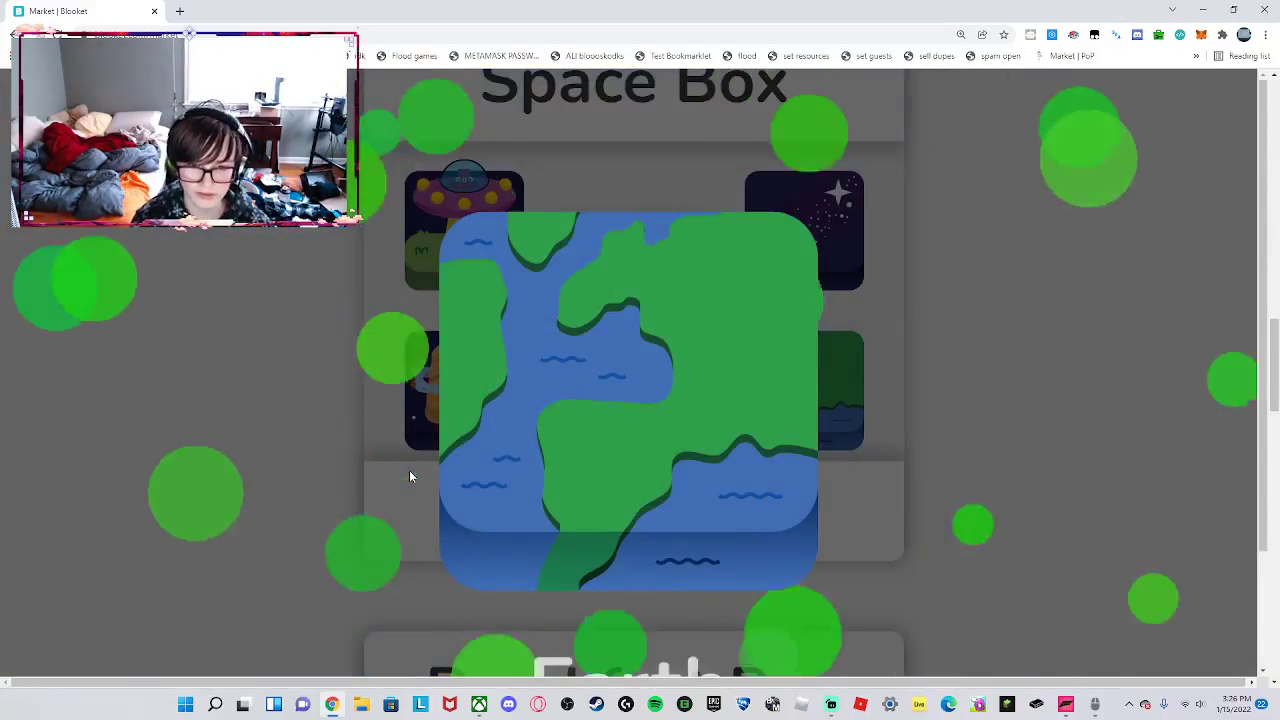
click(409, 477)
click(409, 477)
click(409, 477)
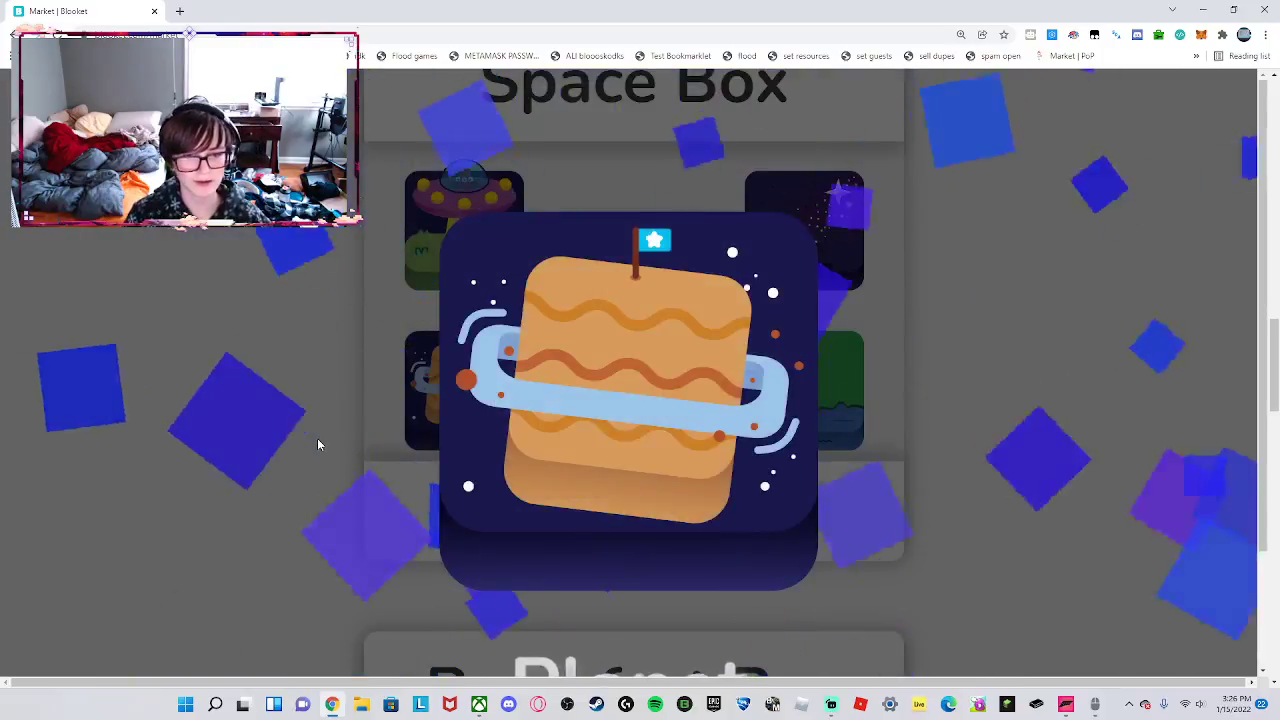
click(317, 444)
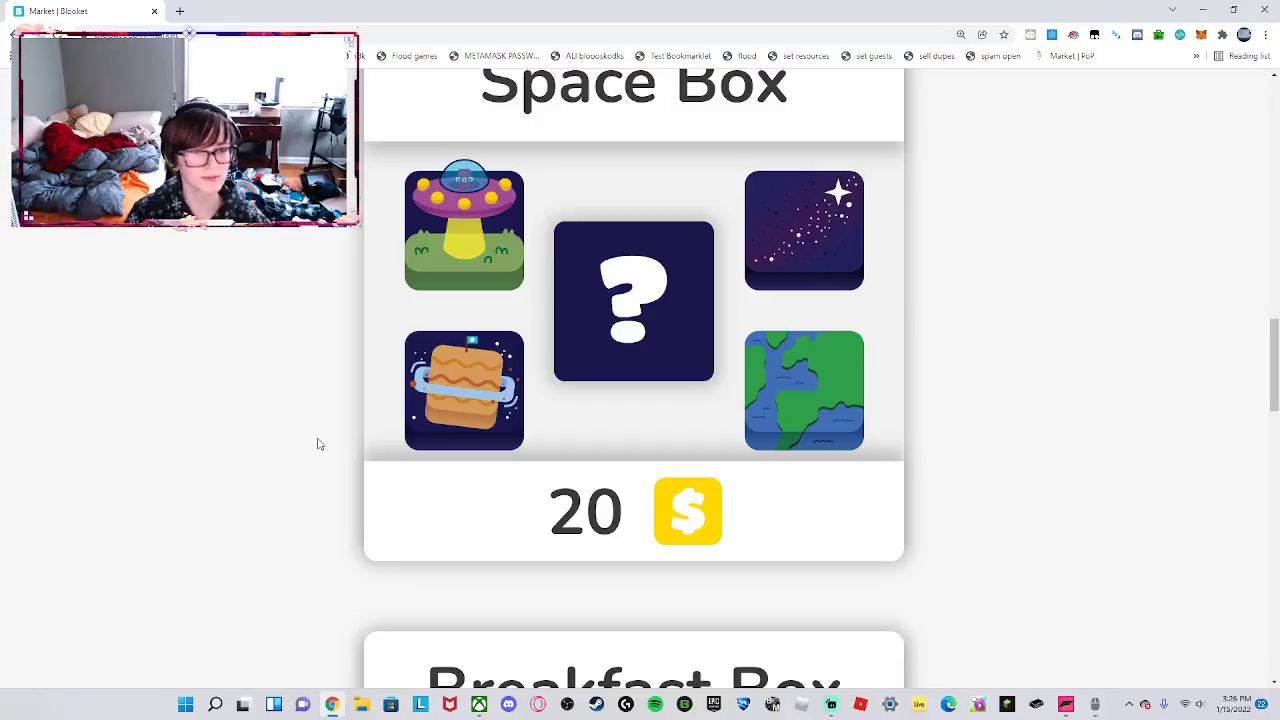
key(ctrl+0)
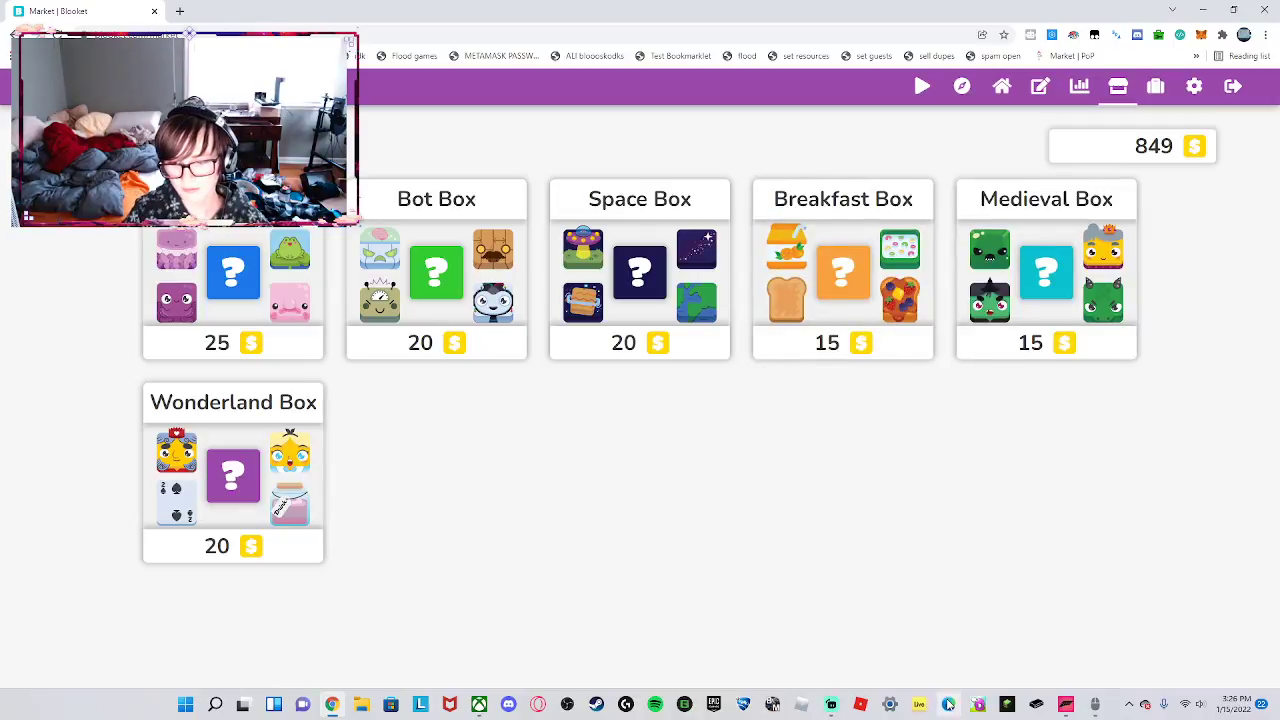
Switch to Microsoft Edge and bring its new tab page up in a full-size window.
click(948, 704)
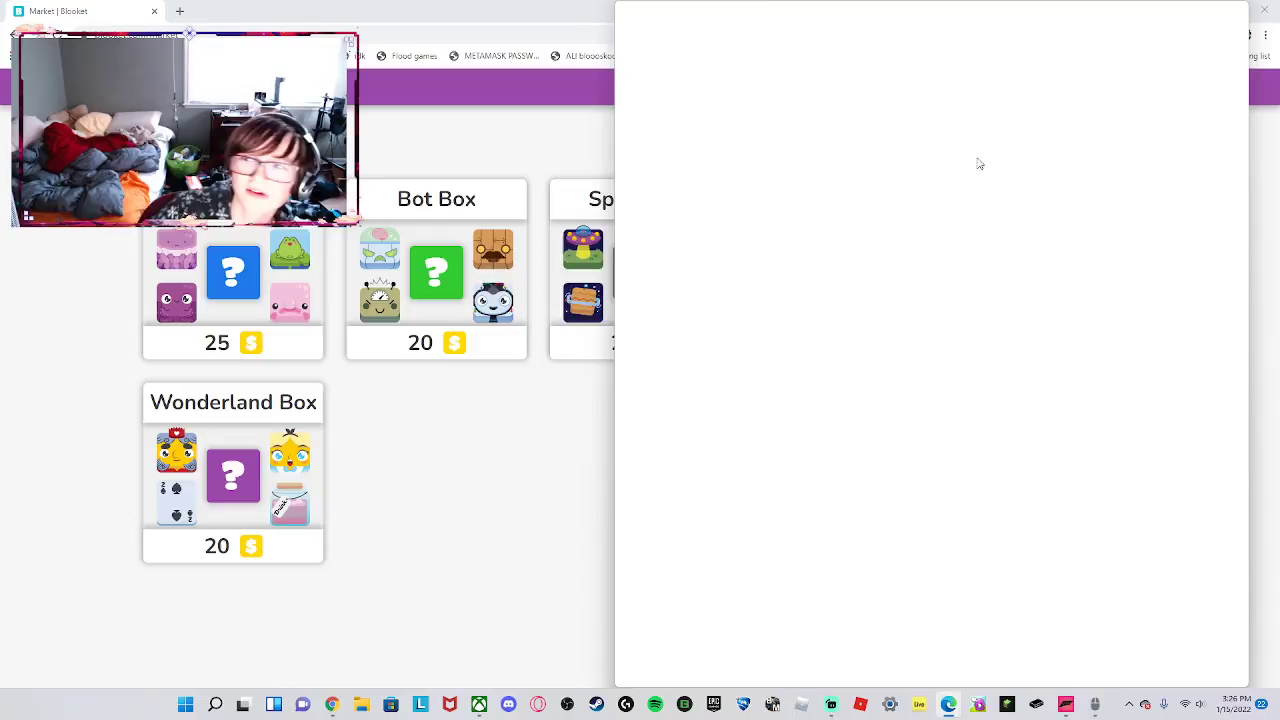
right_click(990, 145)
click(1171, 14)
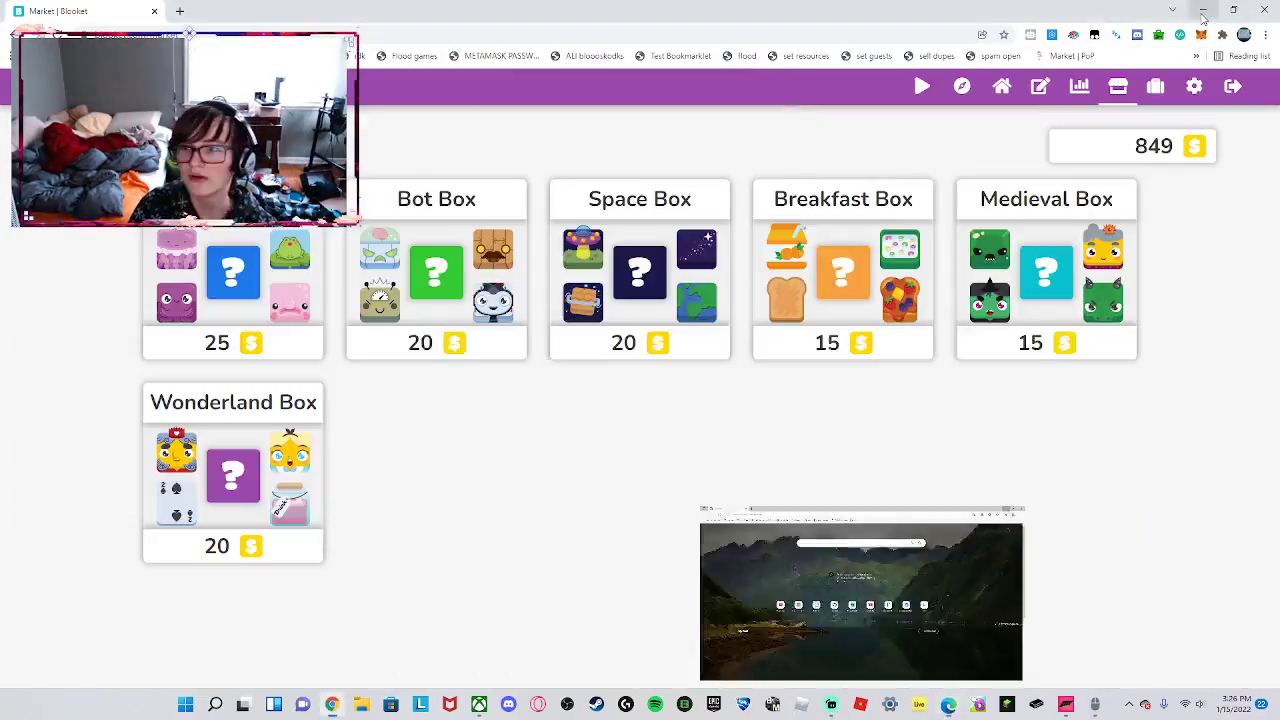
click(948, 704)
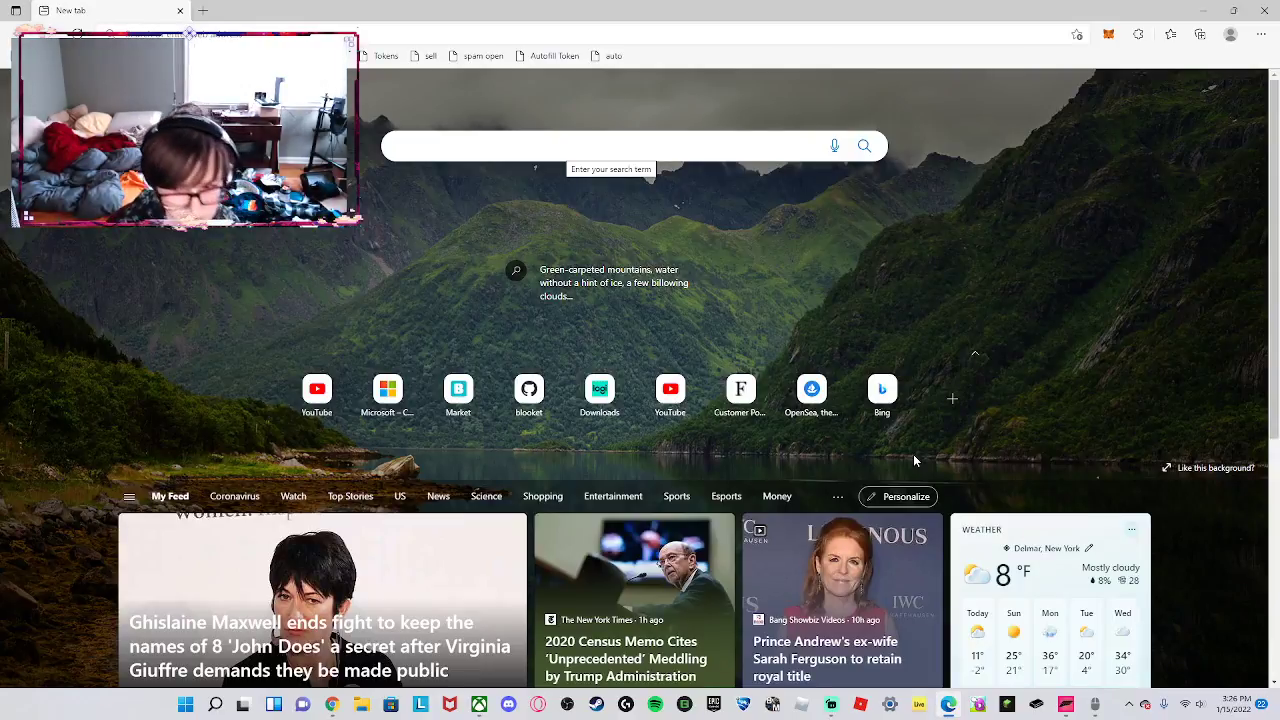
Log in to Blooket with the saved account credentials and go to its Market page.
text(bl)
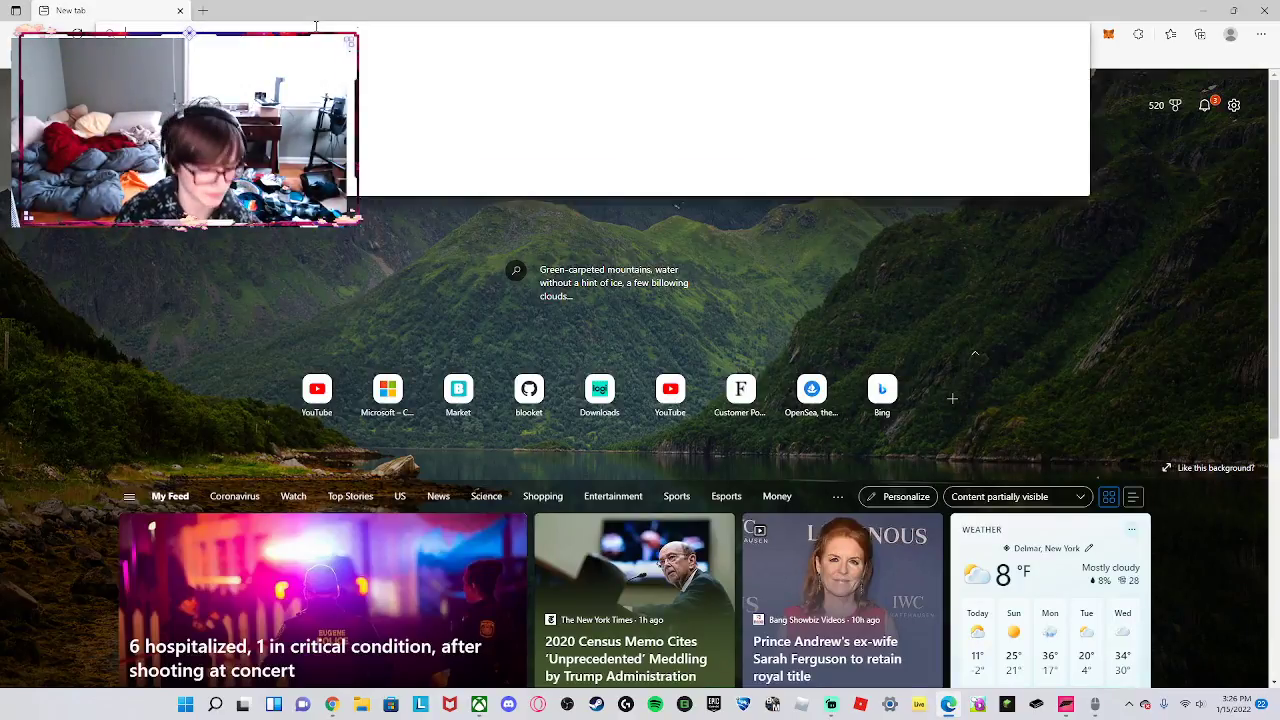
key(Return)
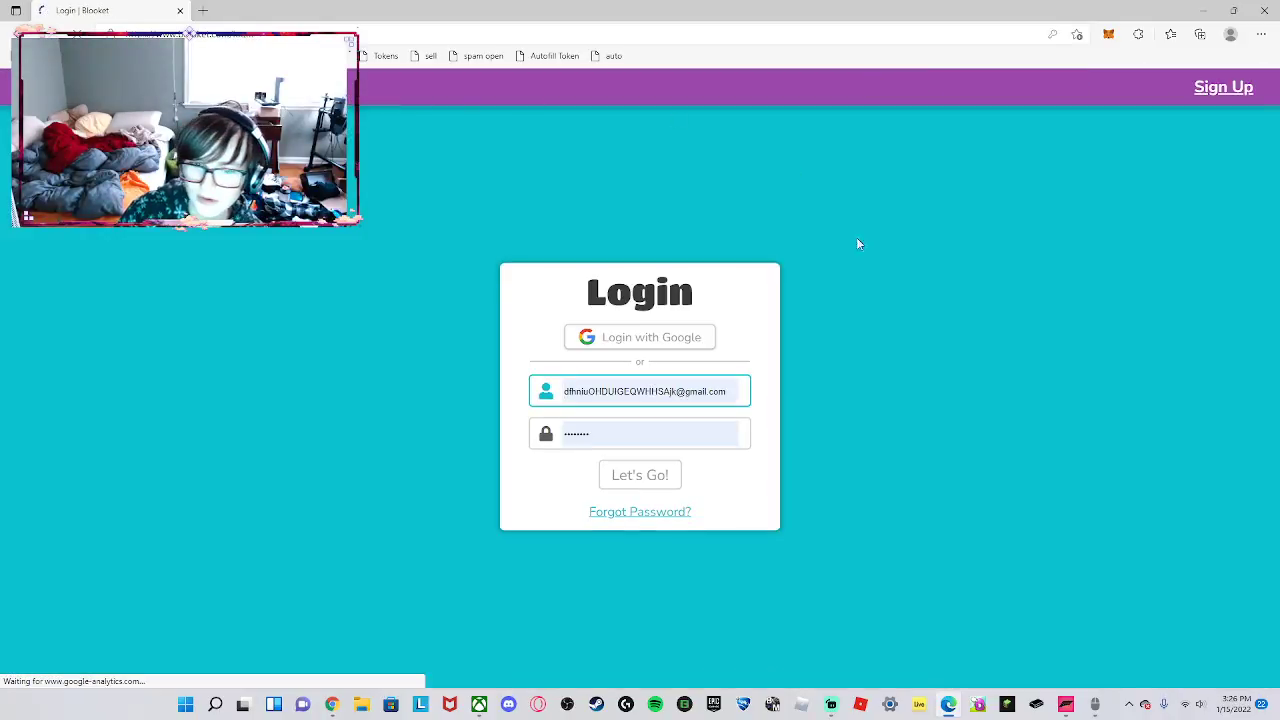
click(604, 467)
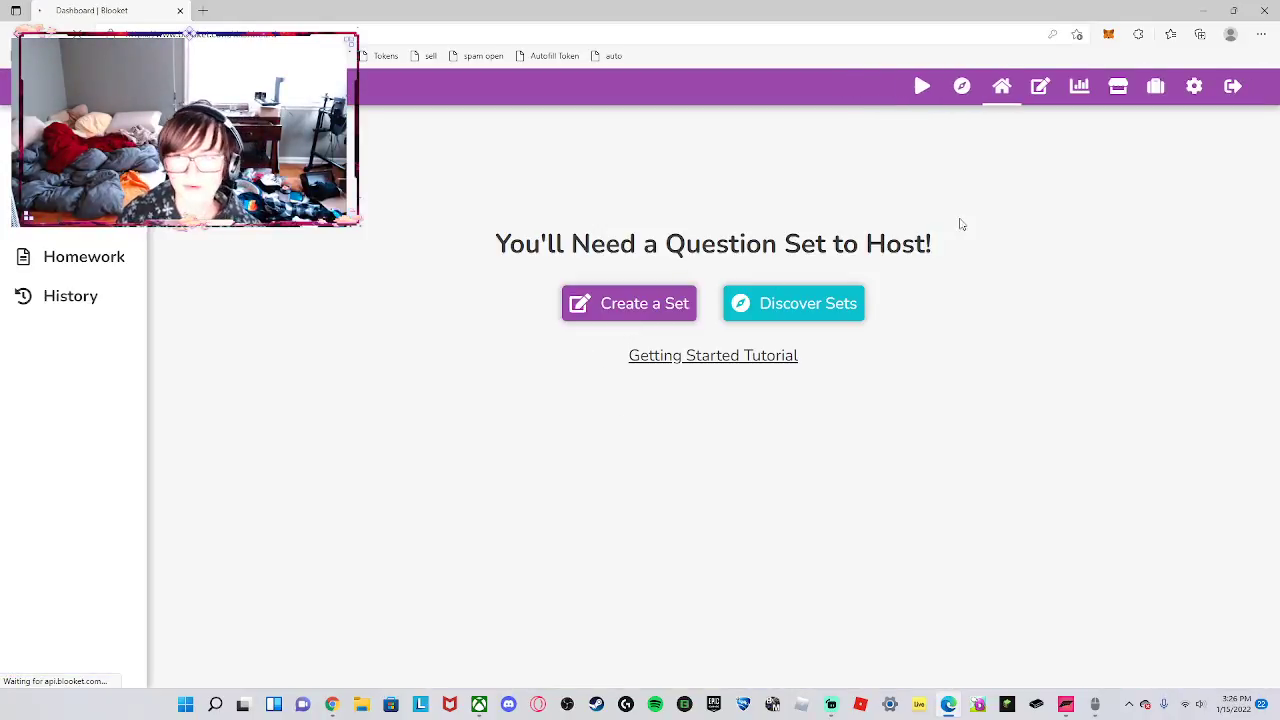
click(1124, 94)
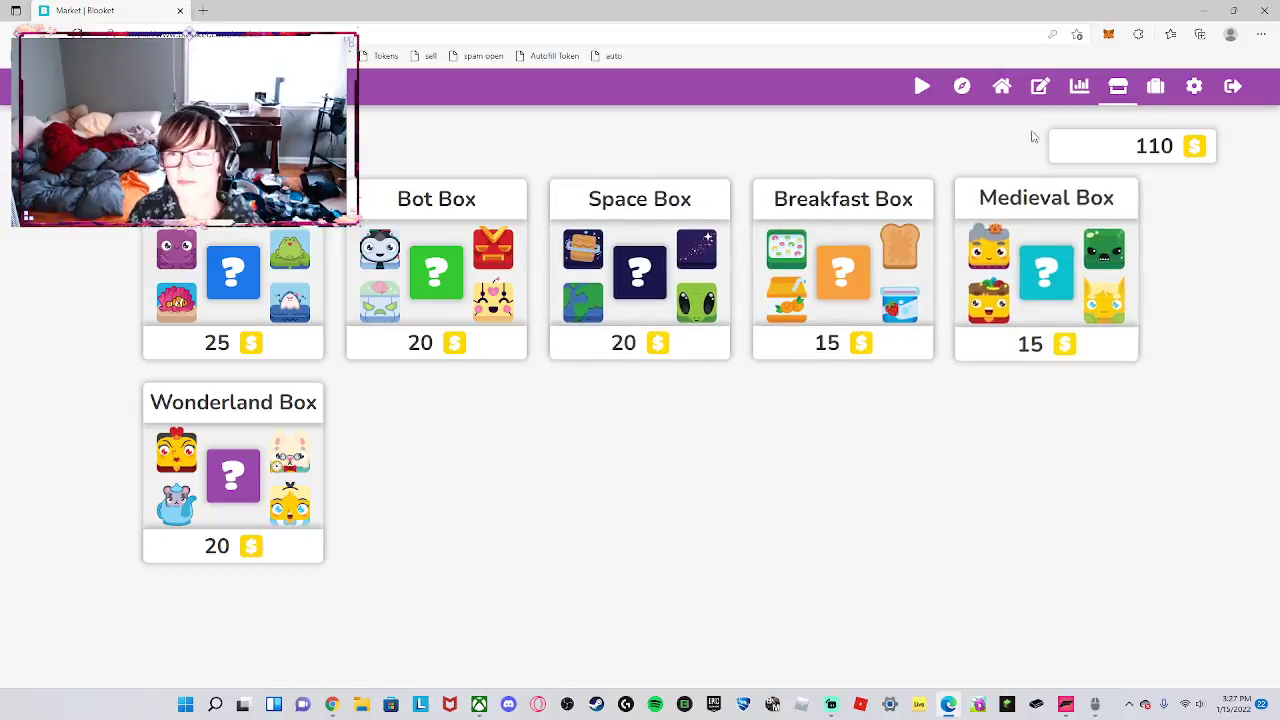
Copy the full JavaScript code from the URL of the "auto" favorite, leaving the favorite unchanged.
right_click(612, 60)
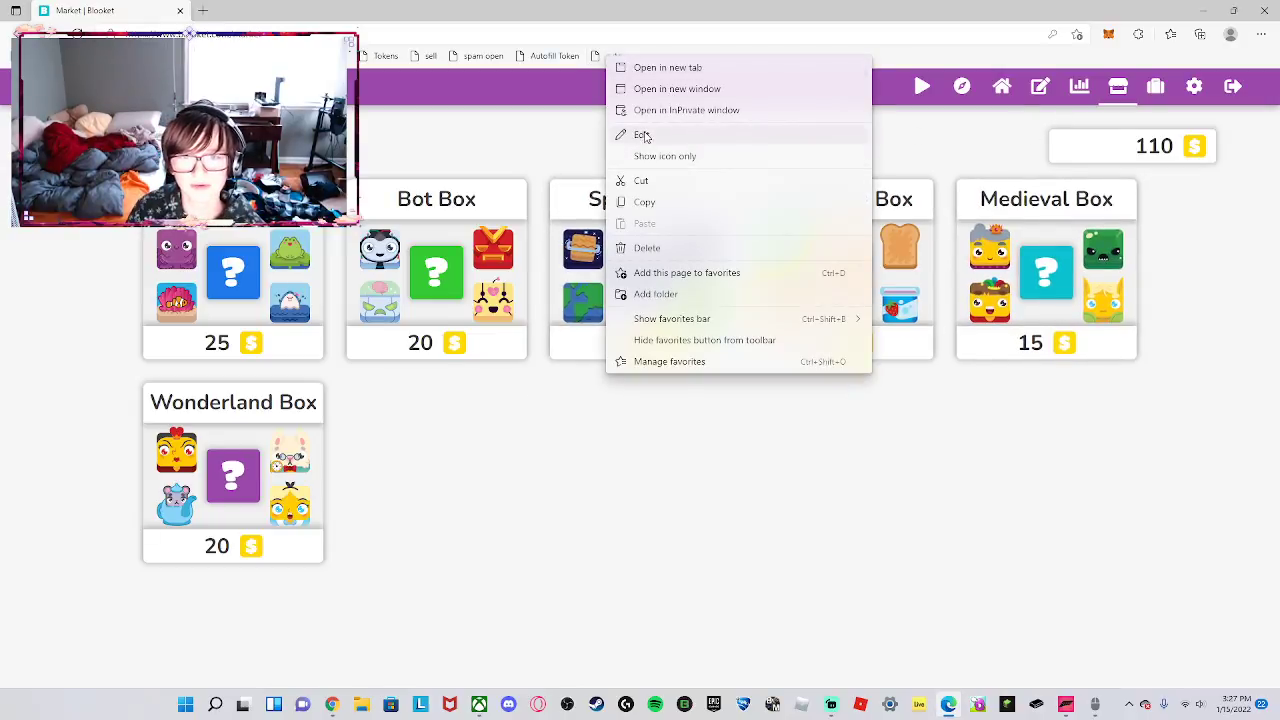
click(643, 134)
click(751, 106)
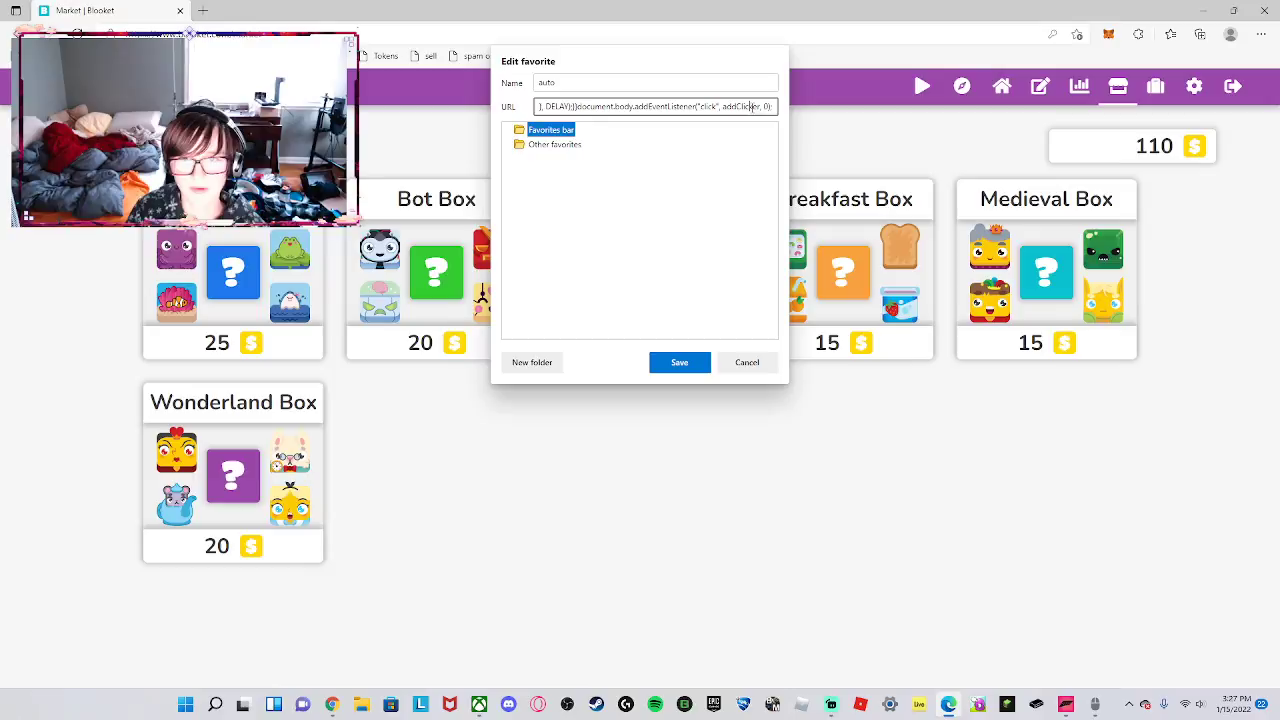
key(ctrl+a)
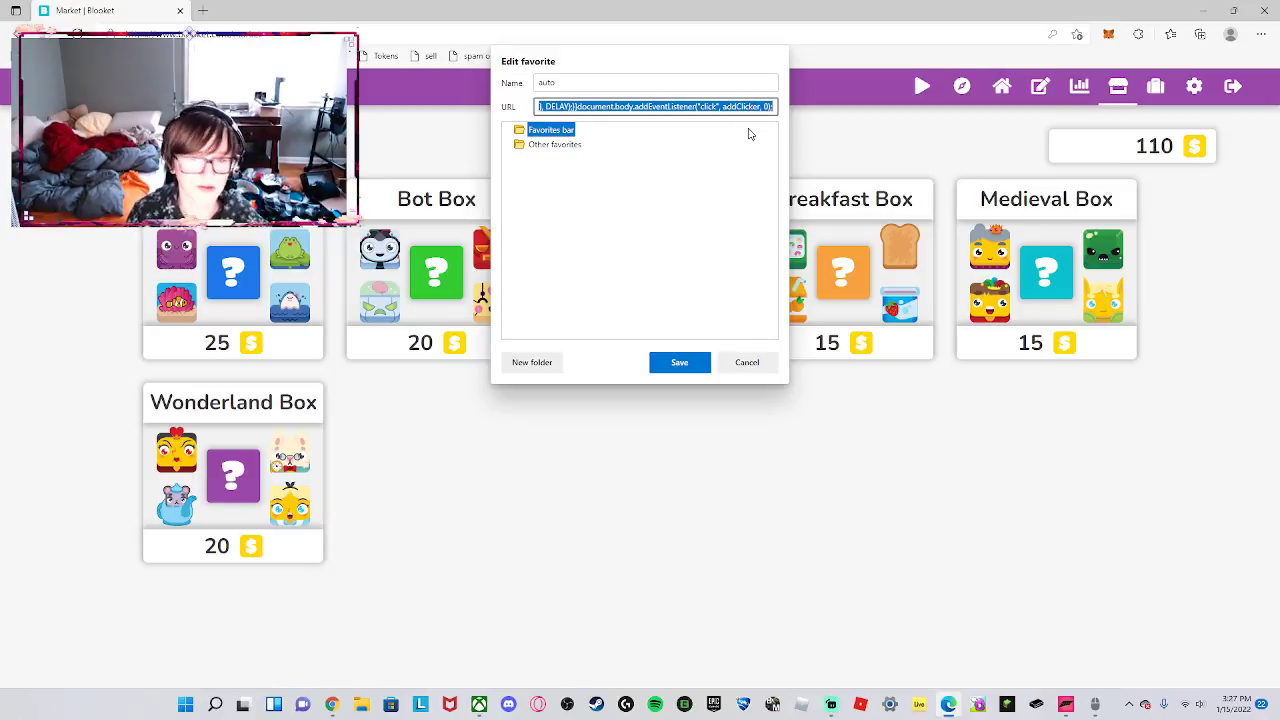
click(745, 362)
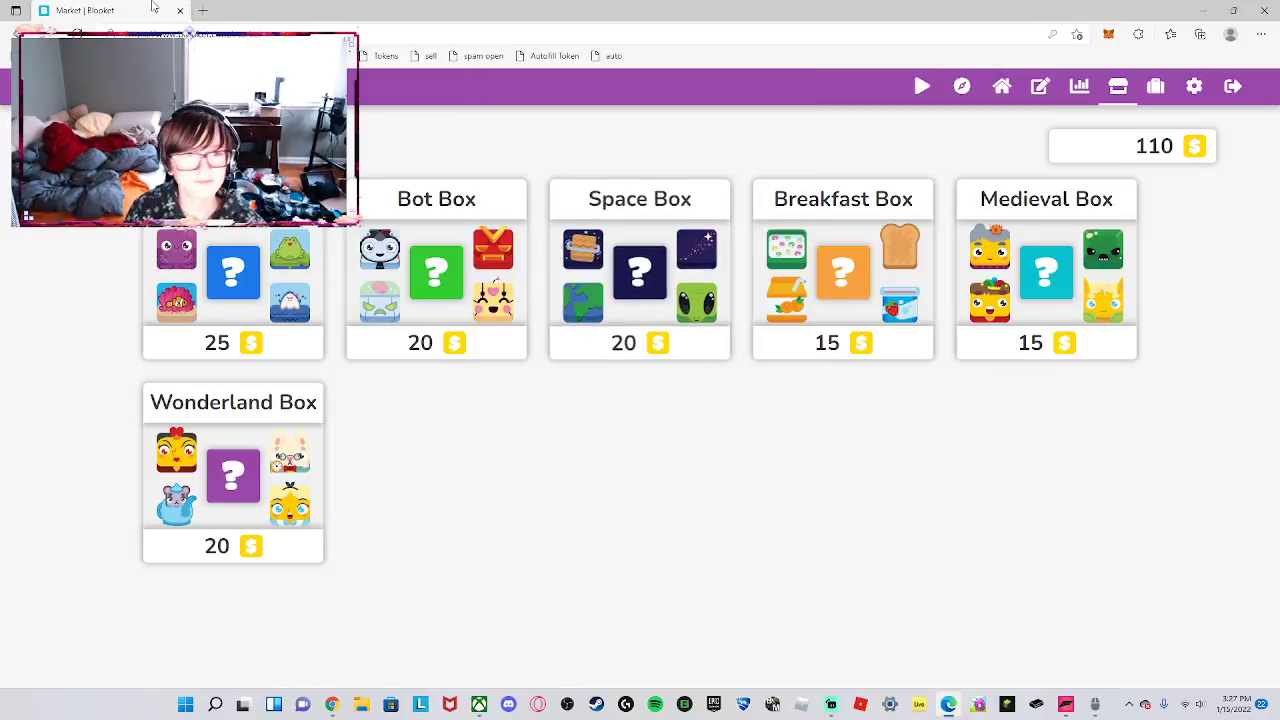
Paste the copied auto clicker code into a new tab's address, look through it, and cut it out again.
click(202, 10)
key(ctrl+v)
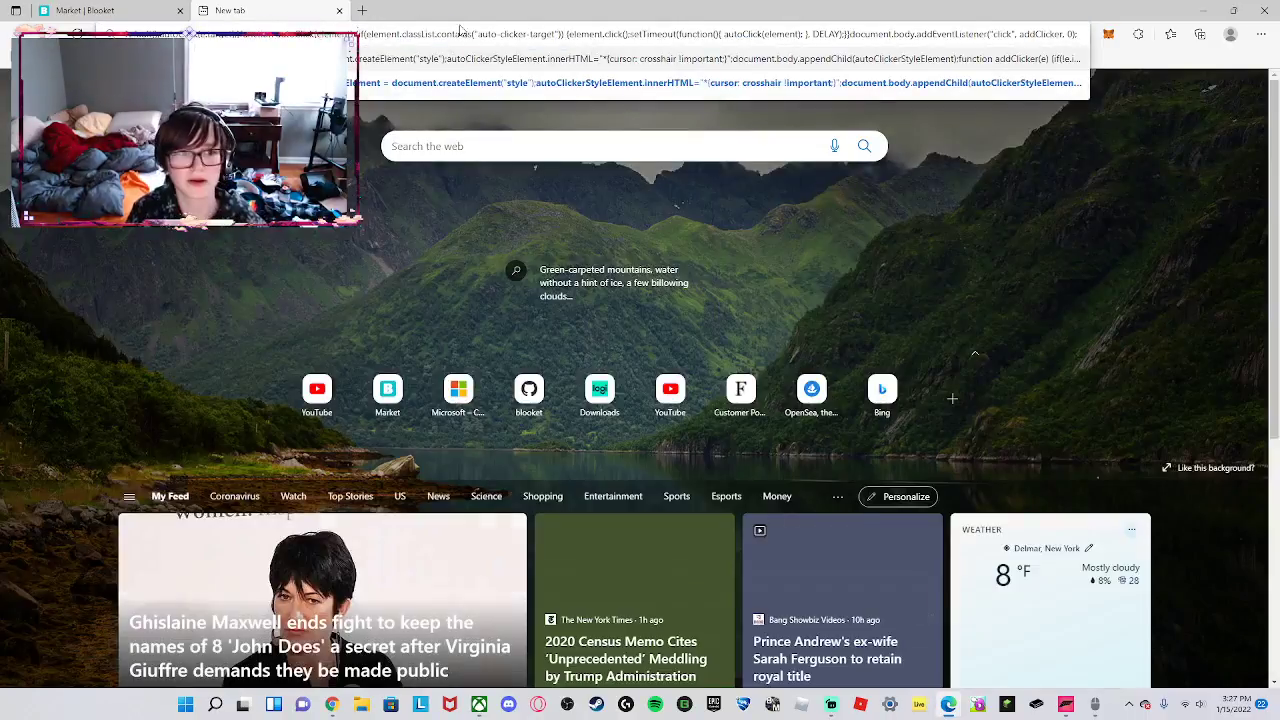
drag(655, 34, 146, 34)
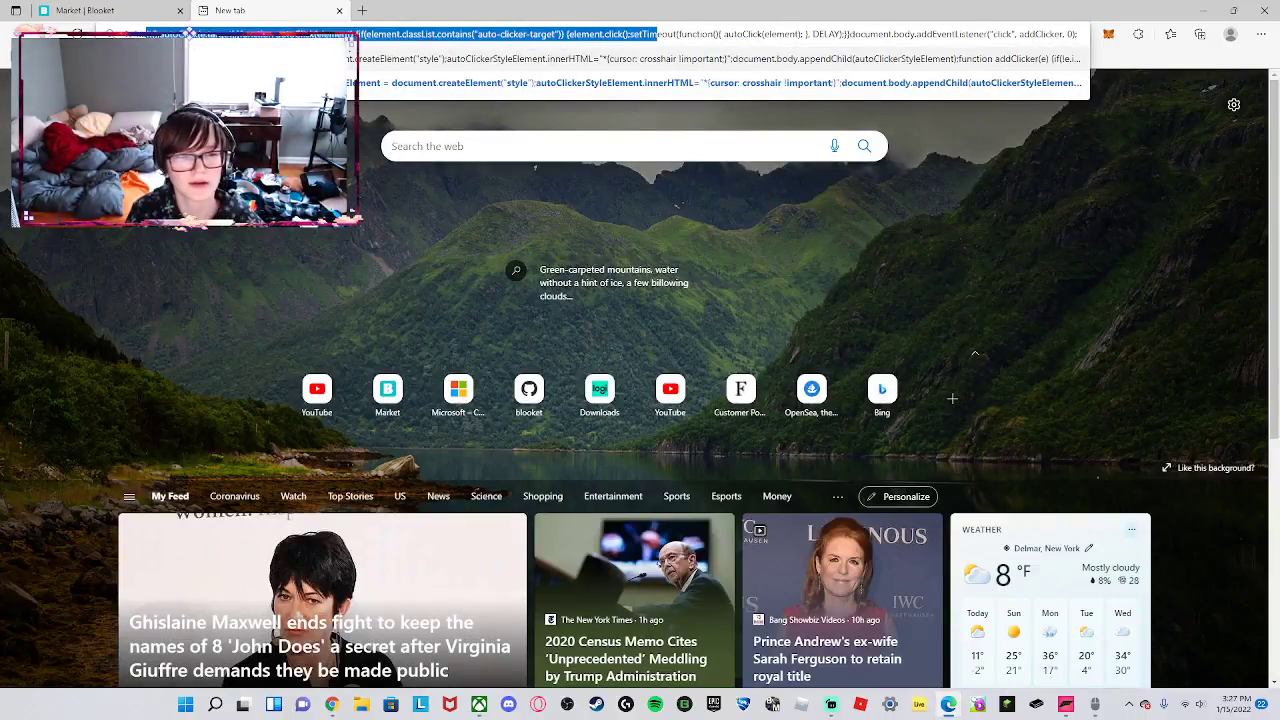
click(738, 230)
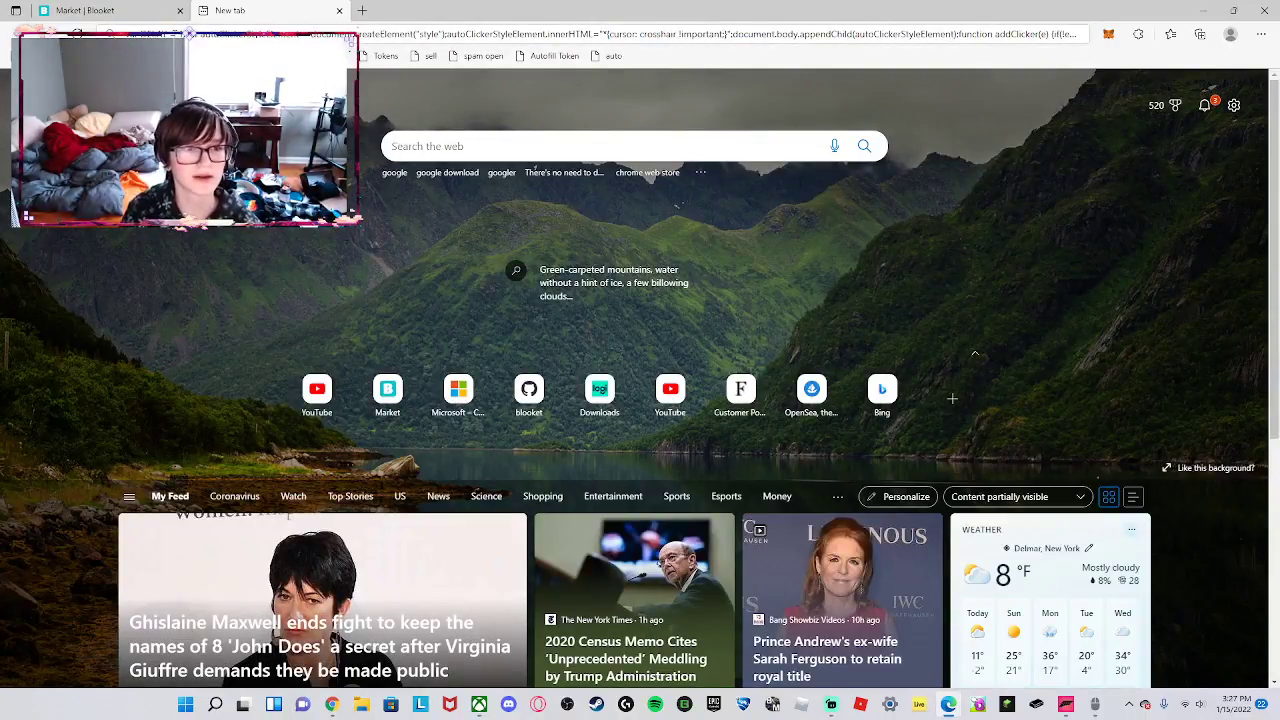
drag(188, 33, 1168, 37)
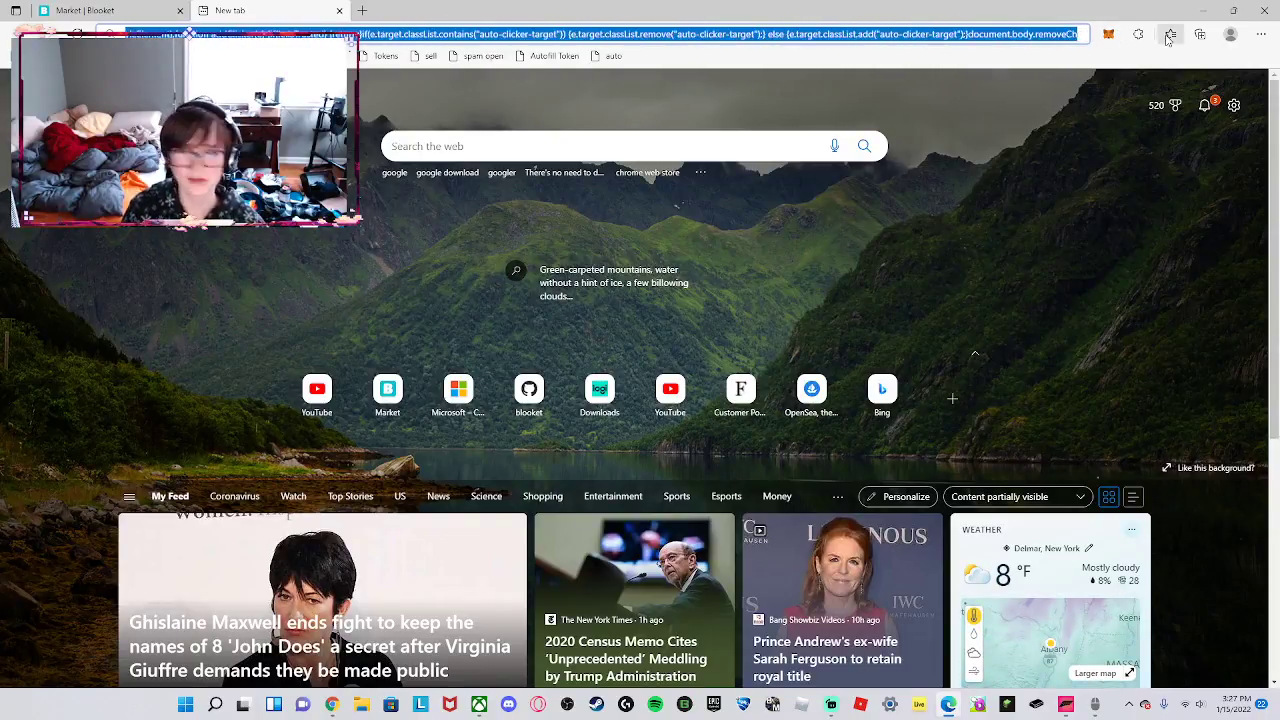
key(ctrl+x)
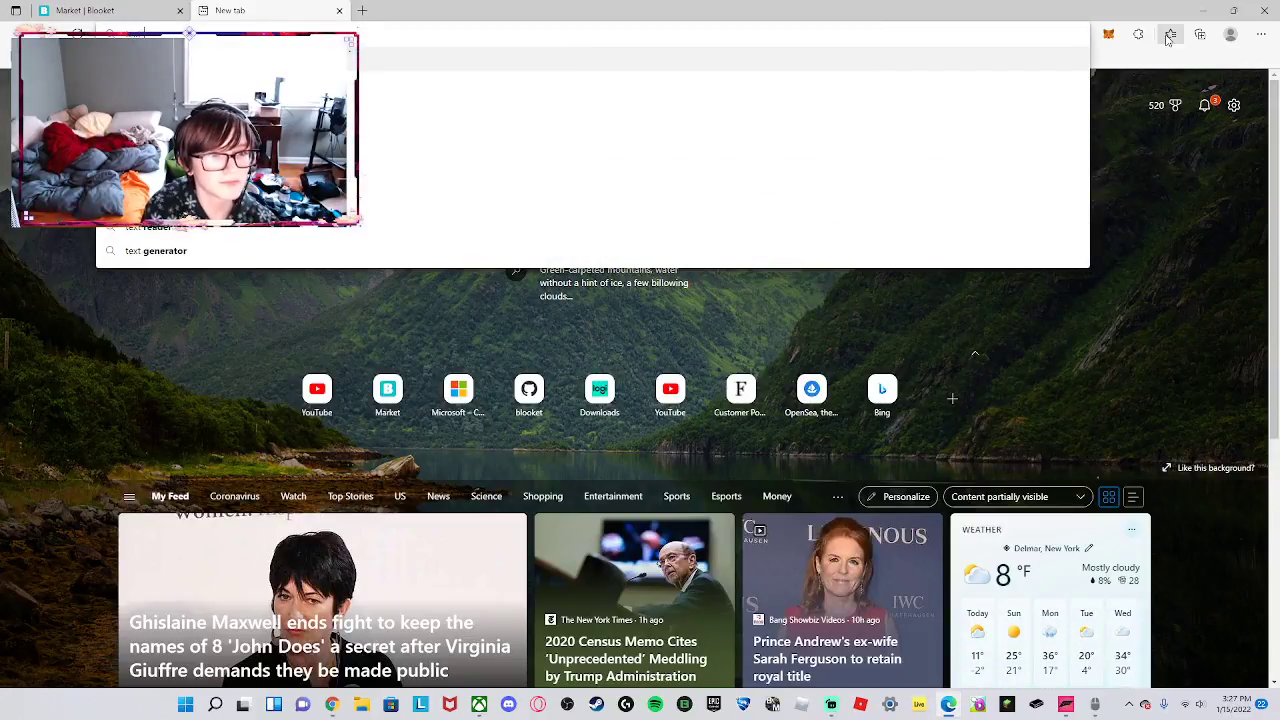
Search the web for "notepad" and open the Online Notepad site from the results.
key(ctrl+v)
key(Return)
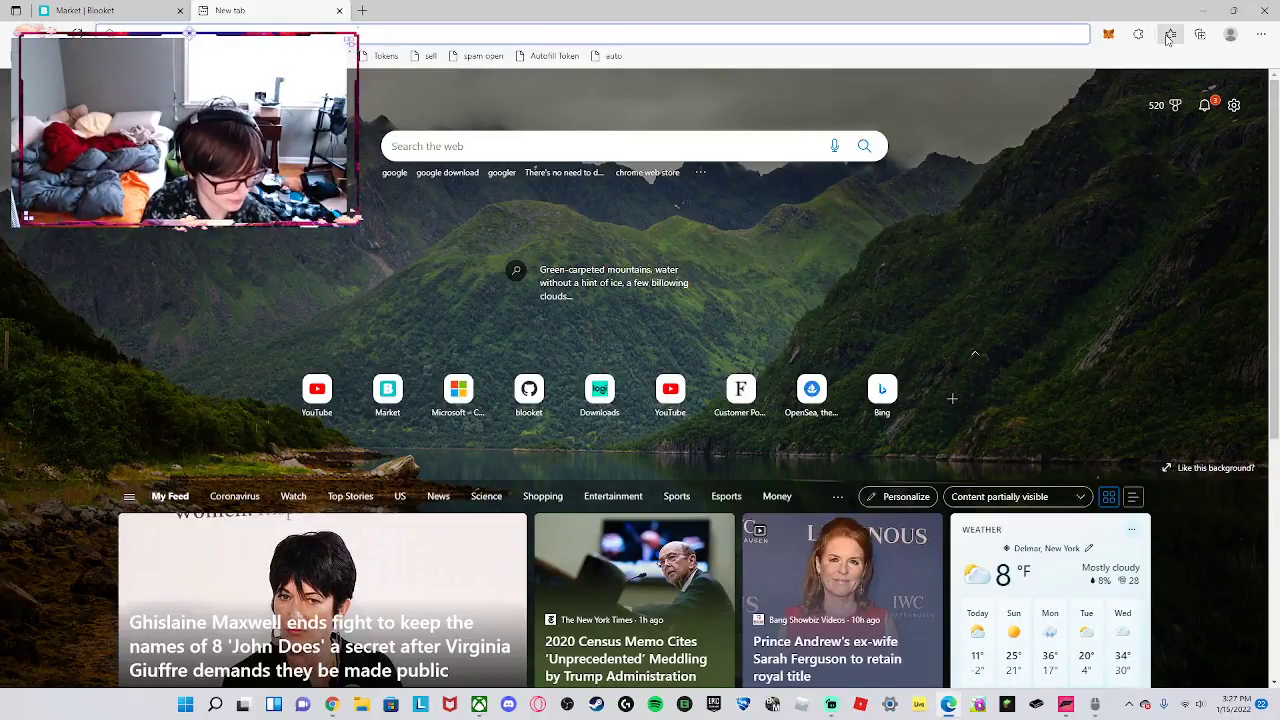
text(notepad)
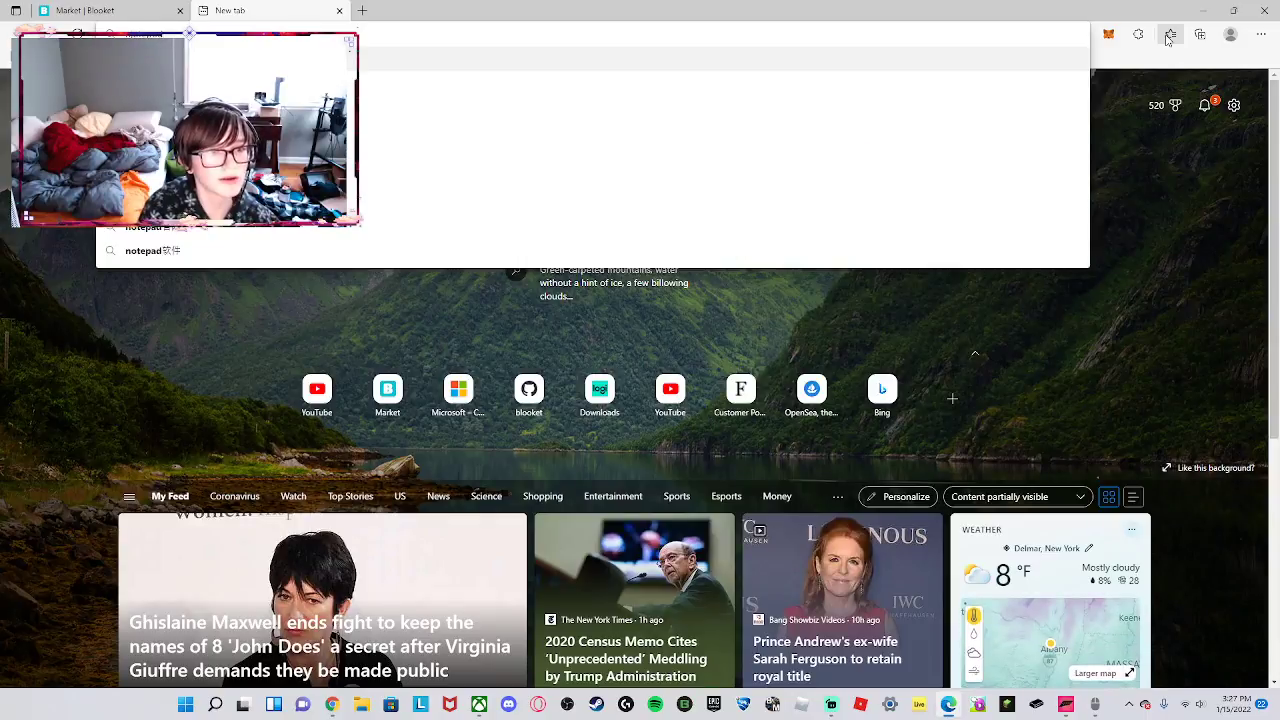
key(Down)
key(Return)
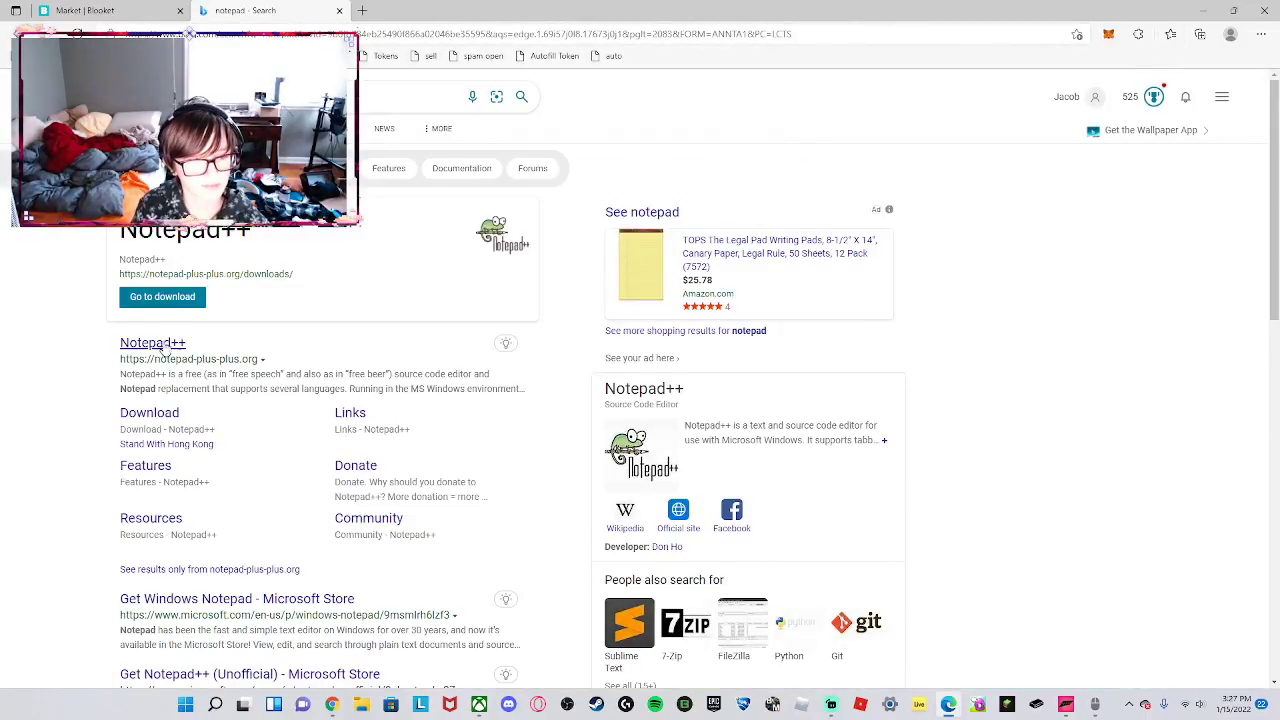
scroll(165, 350, down, 4)
click(163, 451)
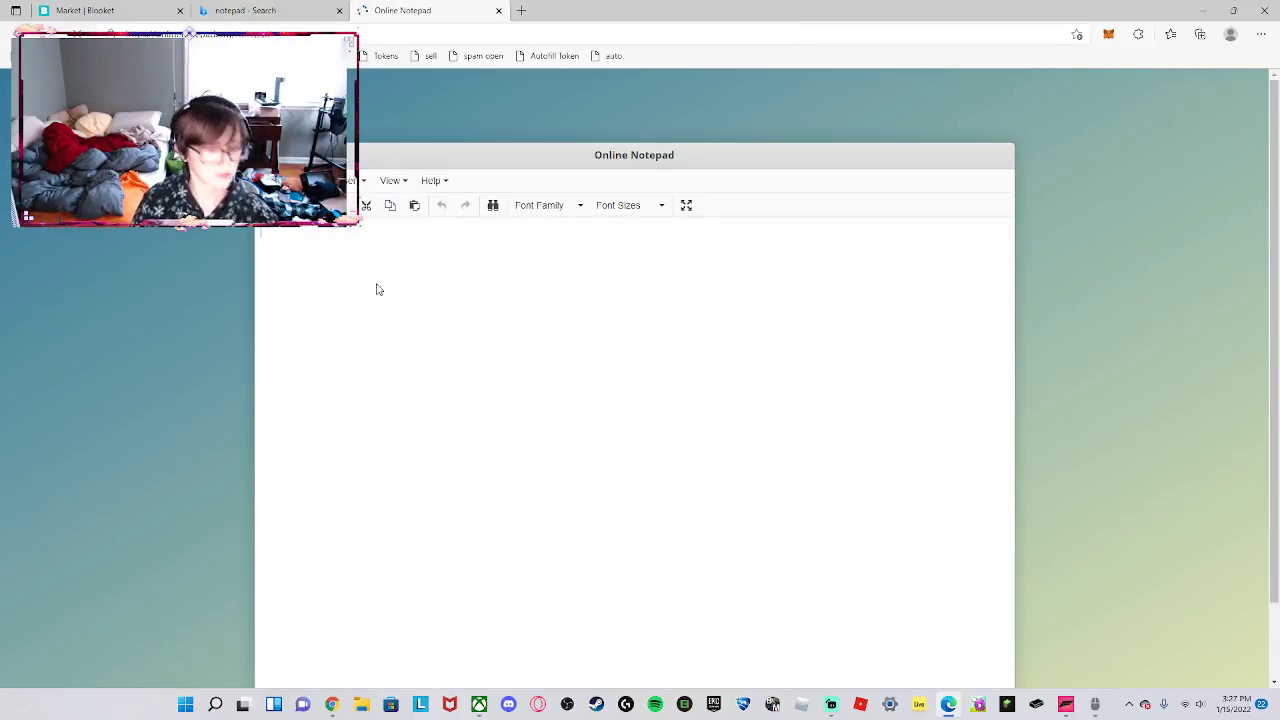
Paste the auto clicker JavaScript code into Online Notepad, show its full extent, and dismiss the ad banner below.
key(ctrl+v)
drag(566, 305, 229, 235)
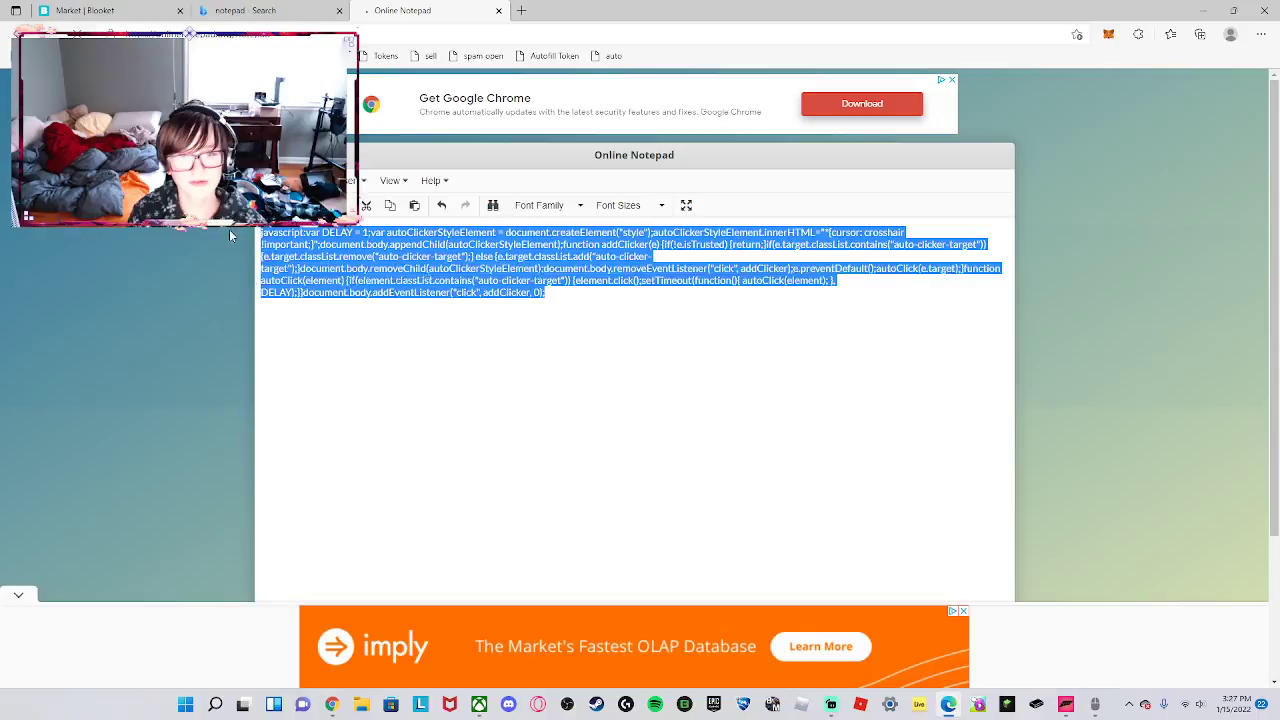
click(179, 255)
click(540, 369)
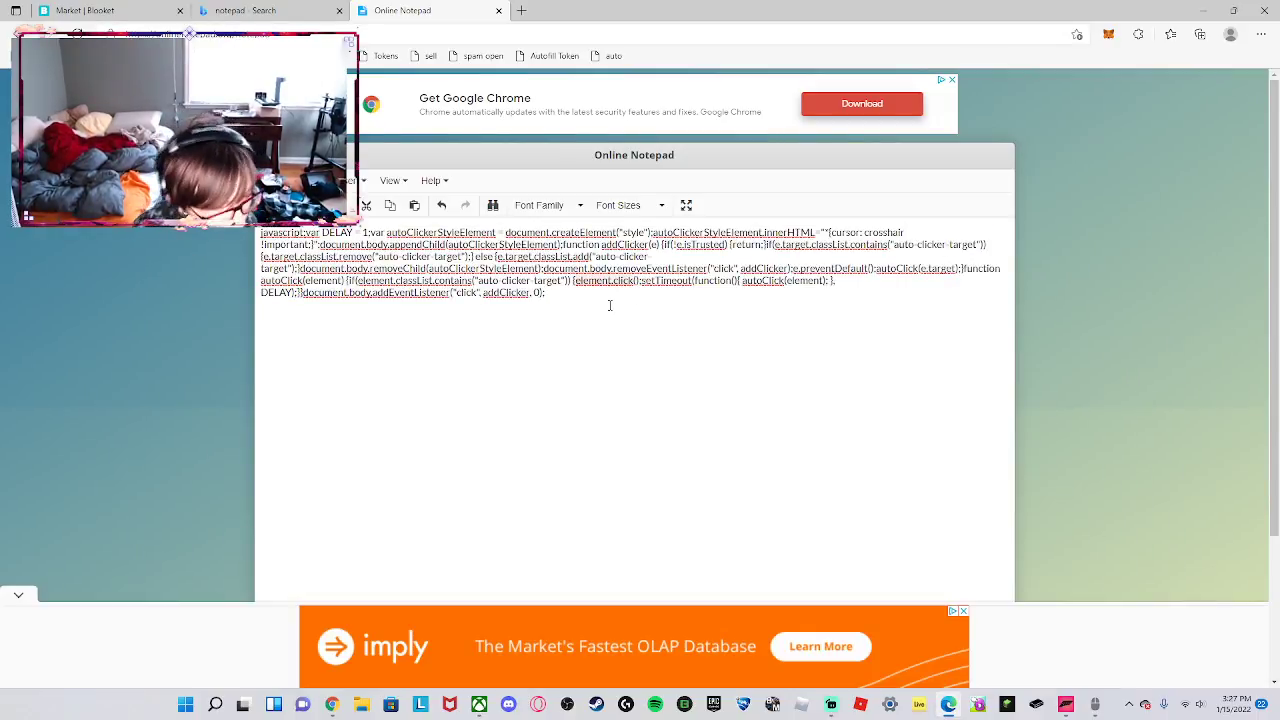
click(964, 612)
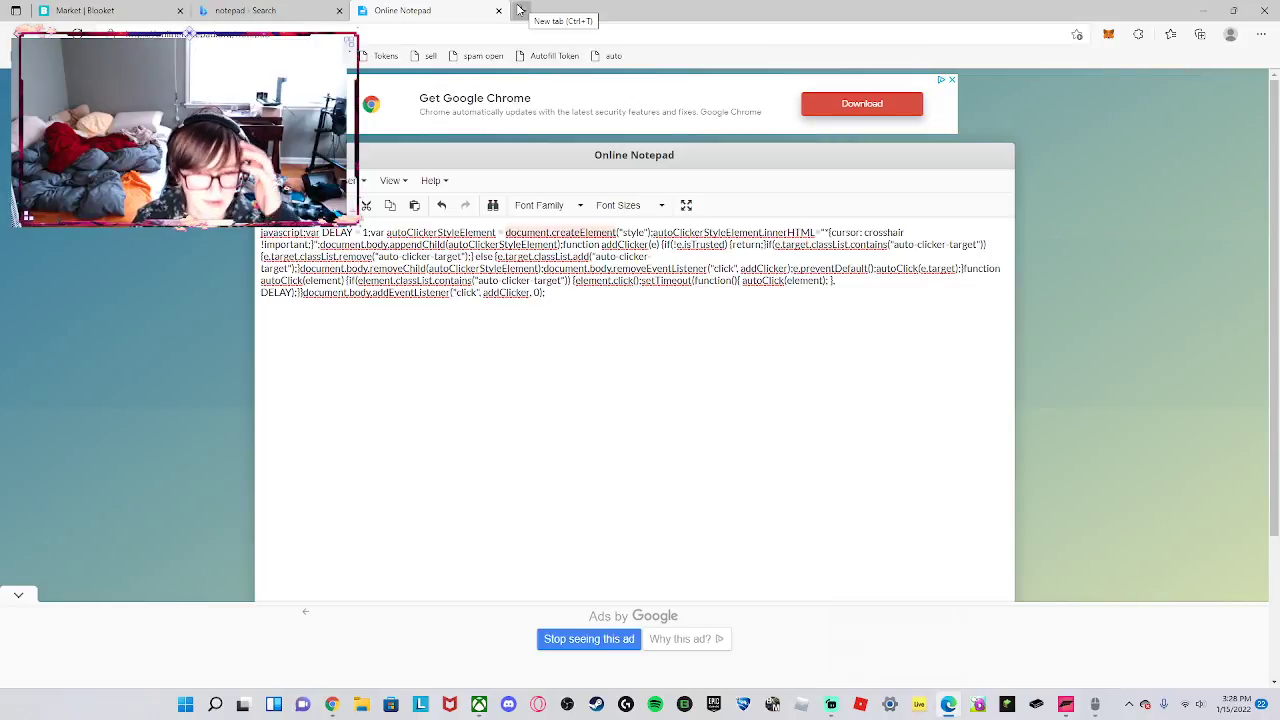
drag(592, 320, 197, 255)
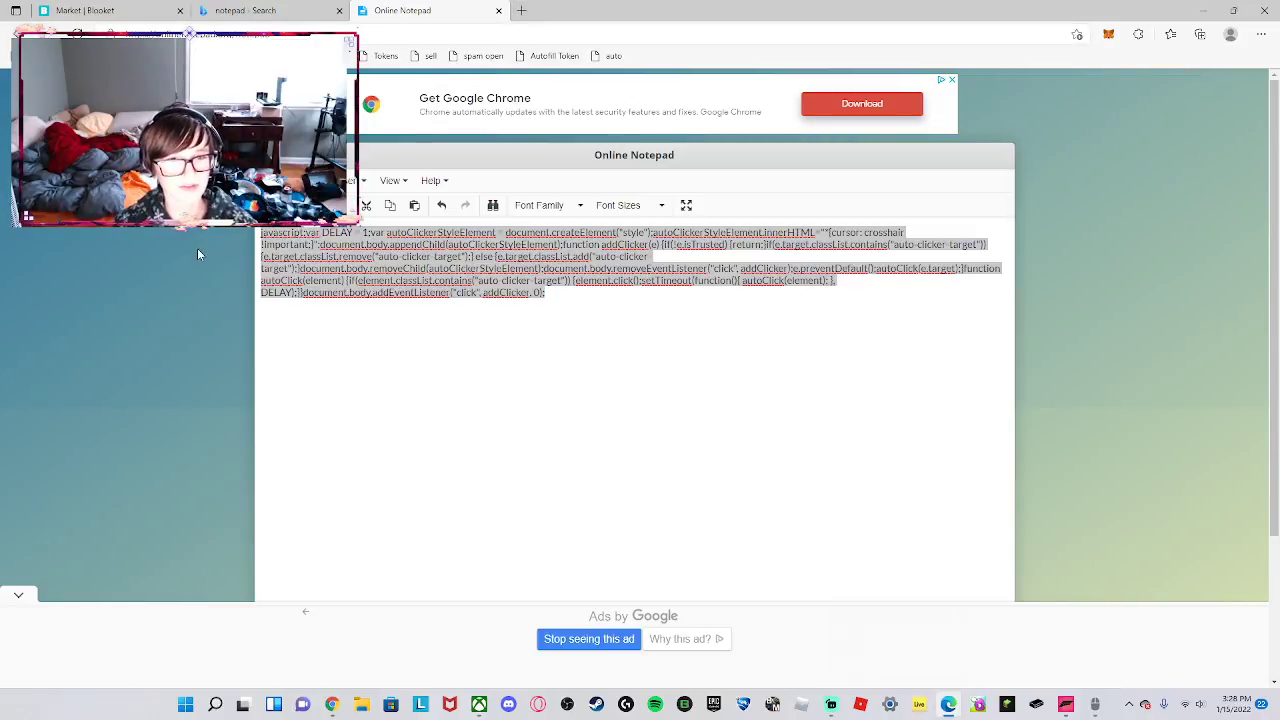
click(569, 390)
Search the pasted auto clicker code in Online Notepad for the word "token".
key(ctrl+f)
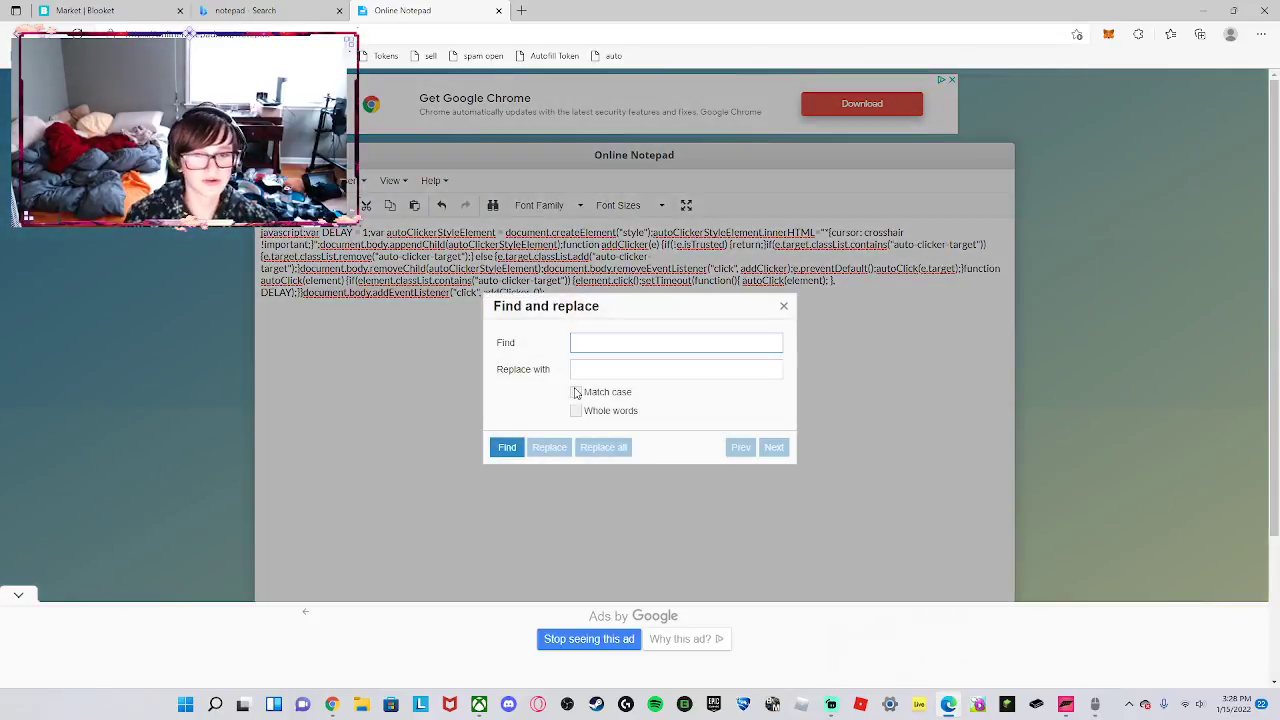
text(lyok)
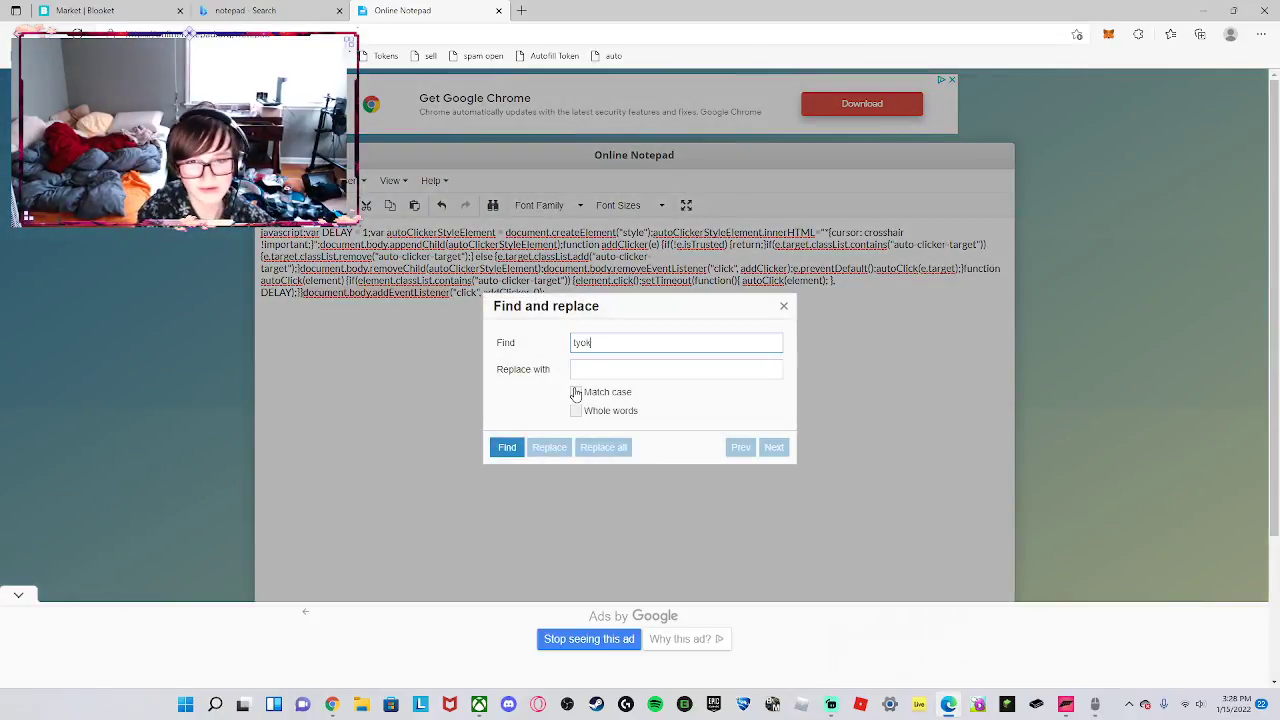
key(BackSpace)
key(BackSpace)
key(BackSpace)
text(oke)
key(BackSpace)
key(BackSpace)
key(BackSpace)
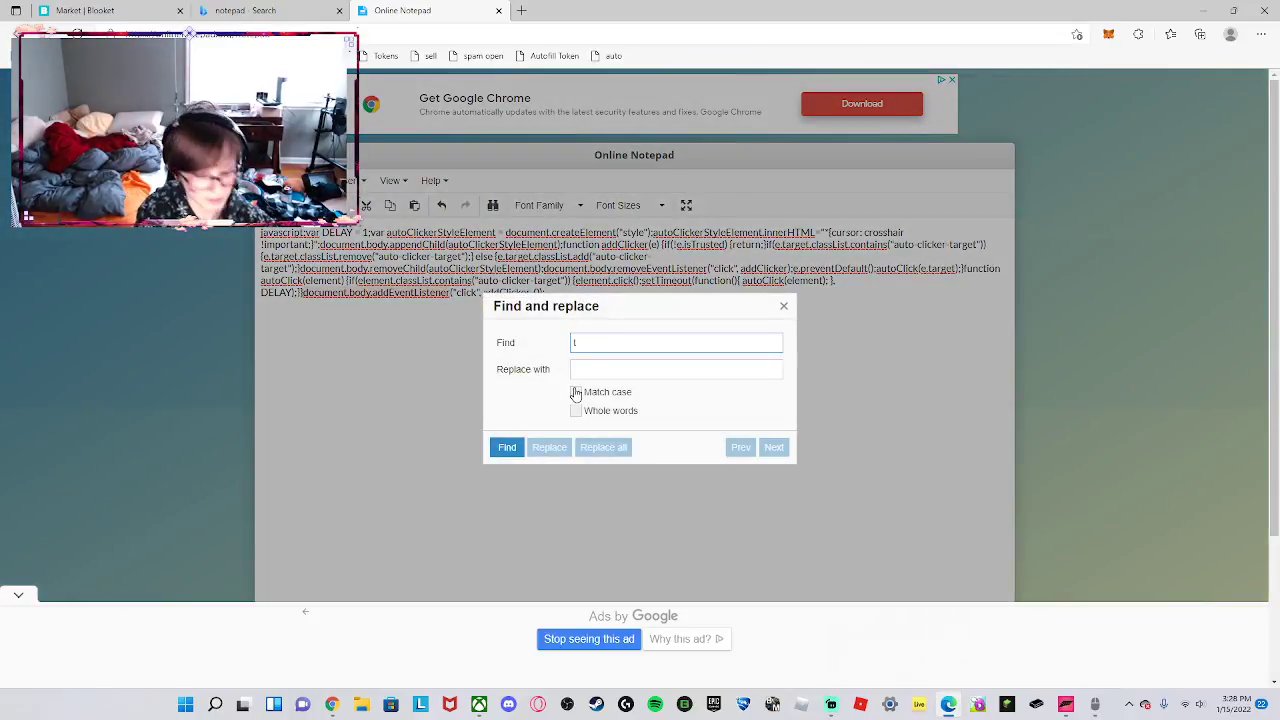
text(token)
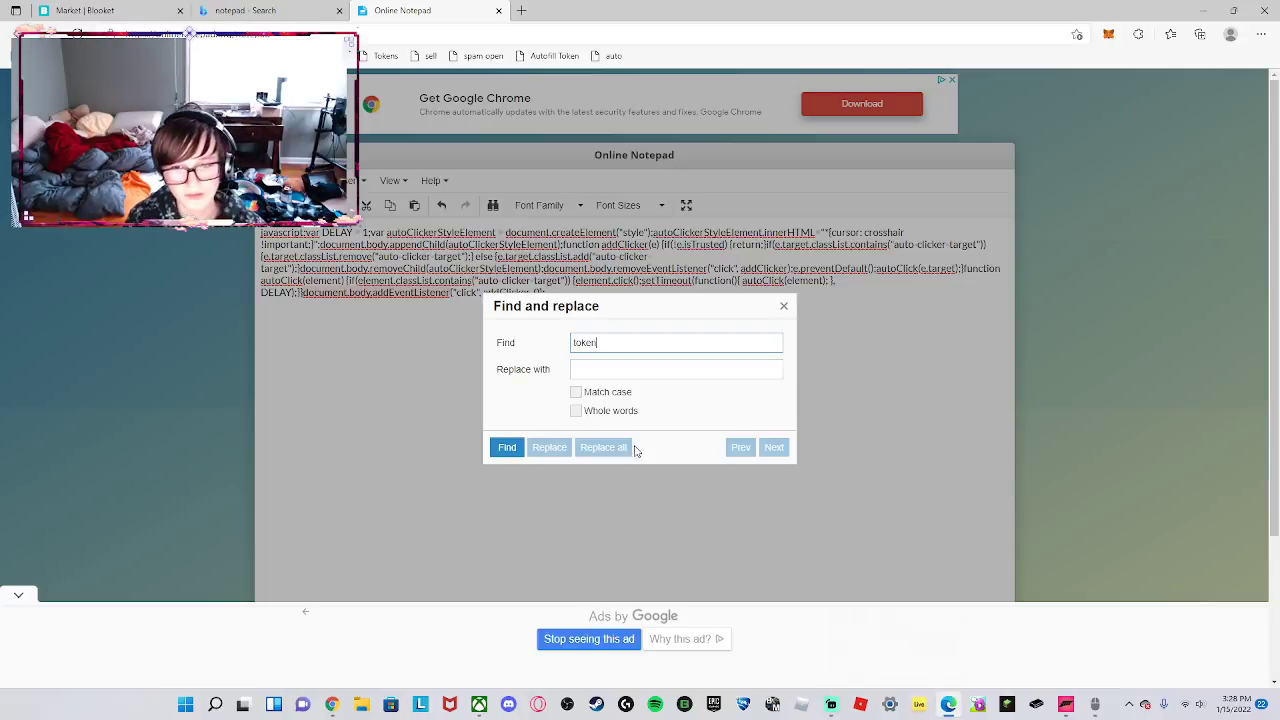
click(506, 447)
click(714, 383)
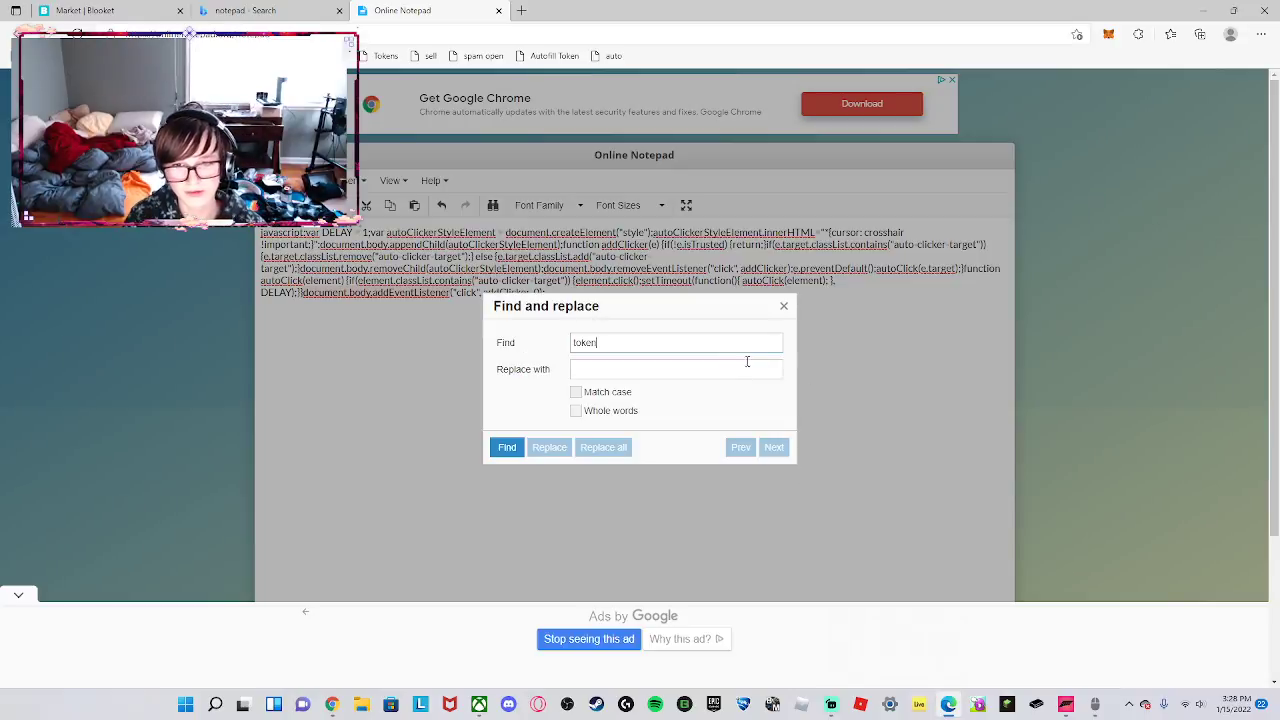
Close the find and replace dialog, and return to the Blooket Market by closing both notepad tabs.
click(785, 308)
click(498, 10)
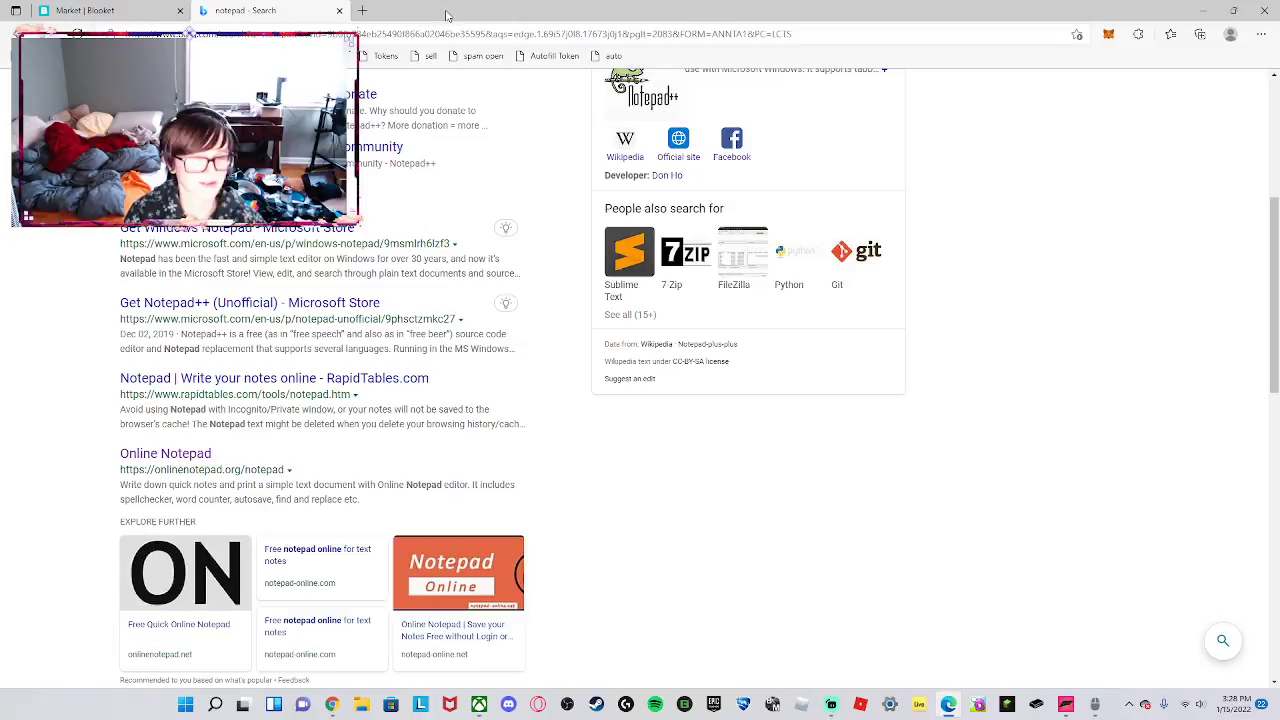
click(339, 10)
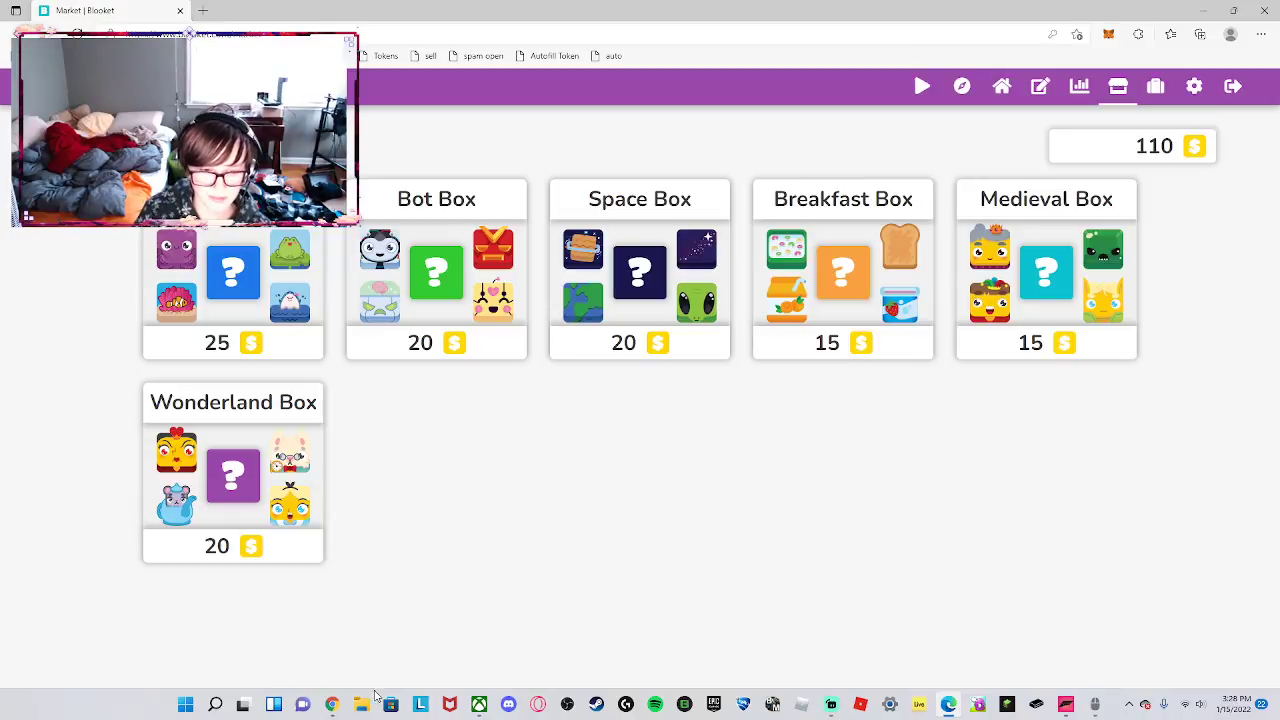
Switch to Google Chrome and open the Chrome Web Store extensions page in a new tab from the "chrome w" suggestions.
mouse_move(329, 711)
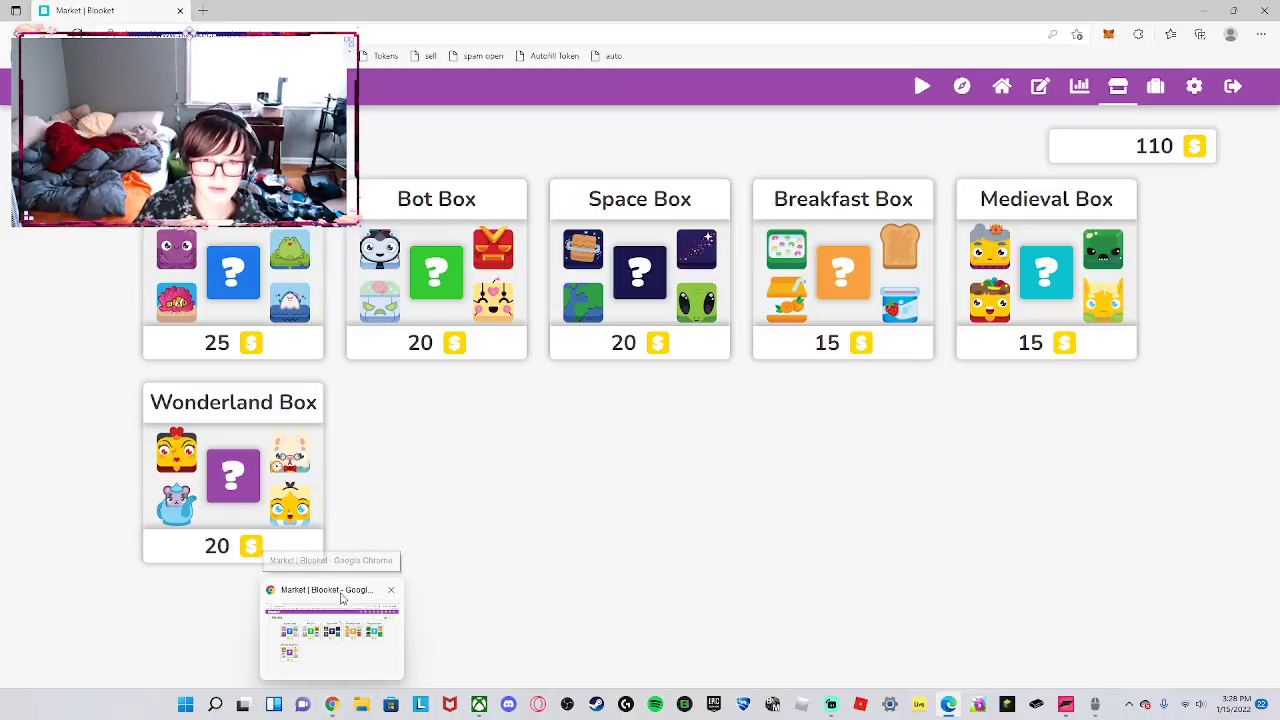
click(329, 708)
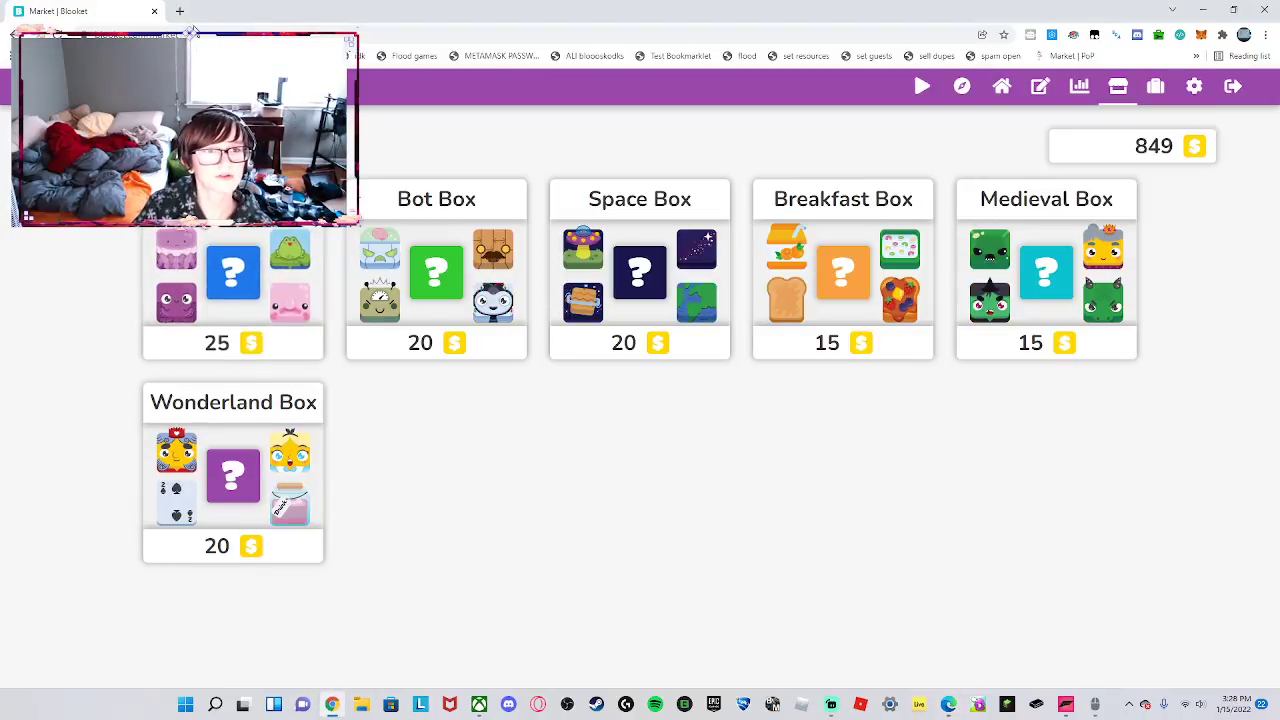
click(183, 12)
text(chrome w)
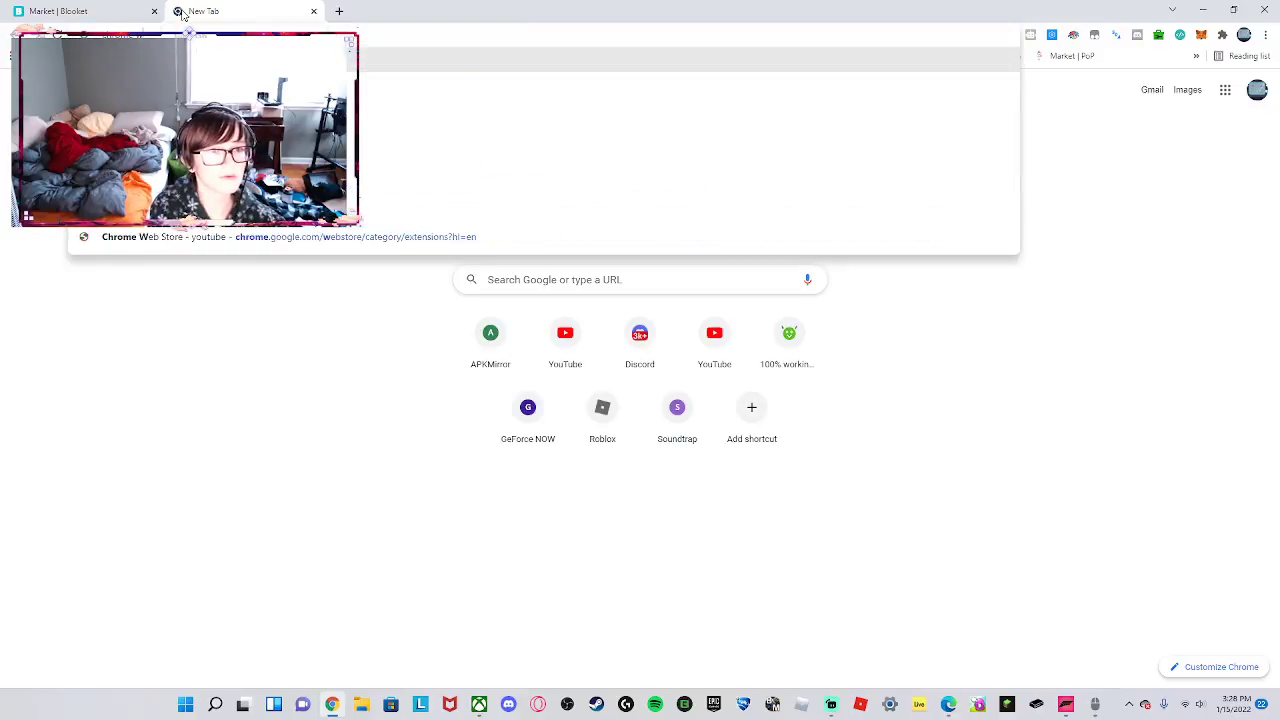
key(Down)
key(Down)
key(Down)
key(Down)
key(Down)
key(Down)
key(Down)
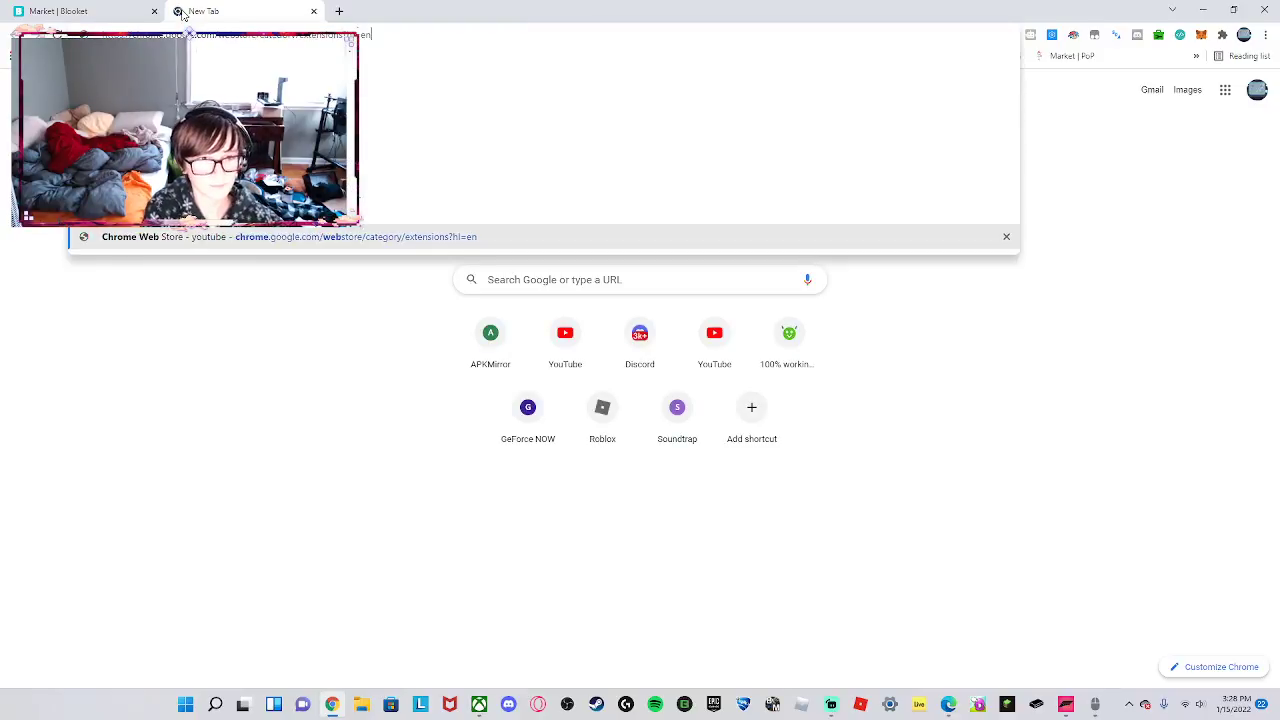
key(Return)
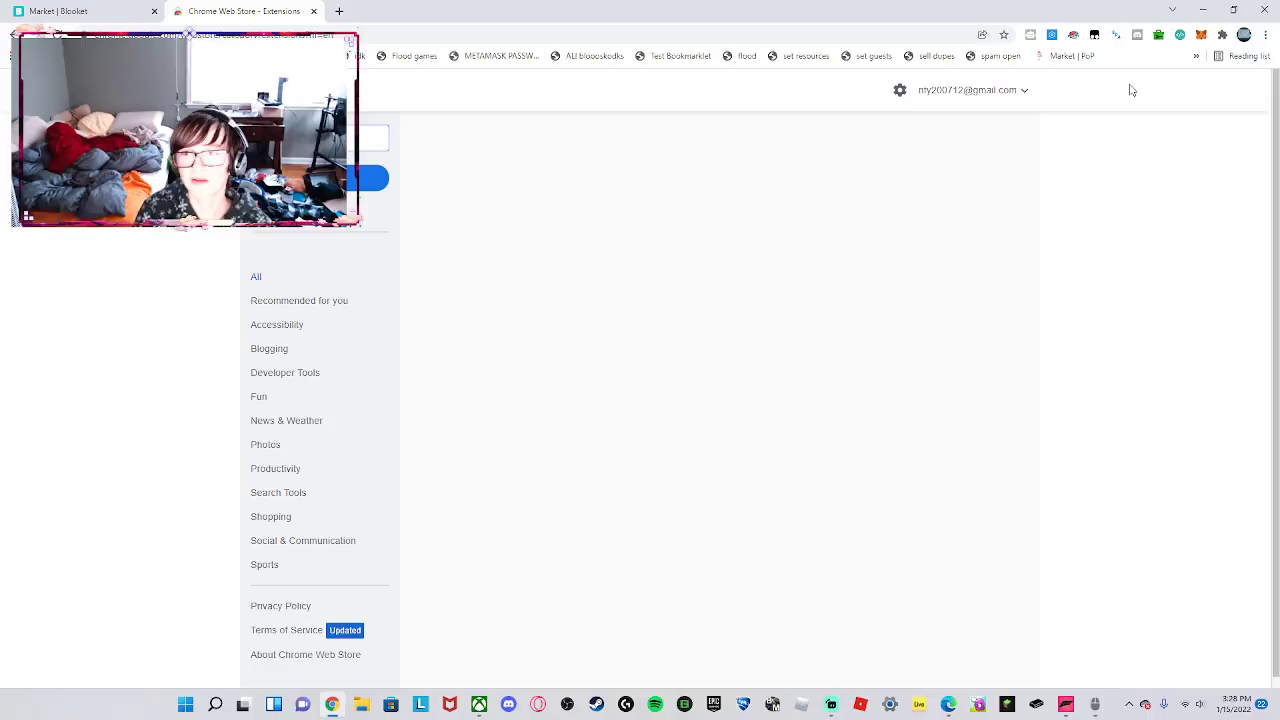
Search the Chrome Web Store for "ctg plugins" and open the CTG Plugins extension page.
text(ta)
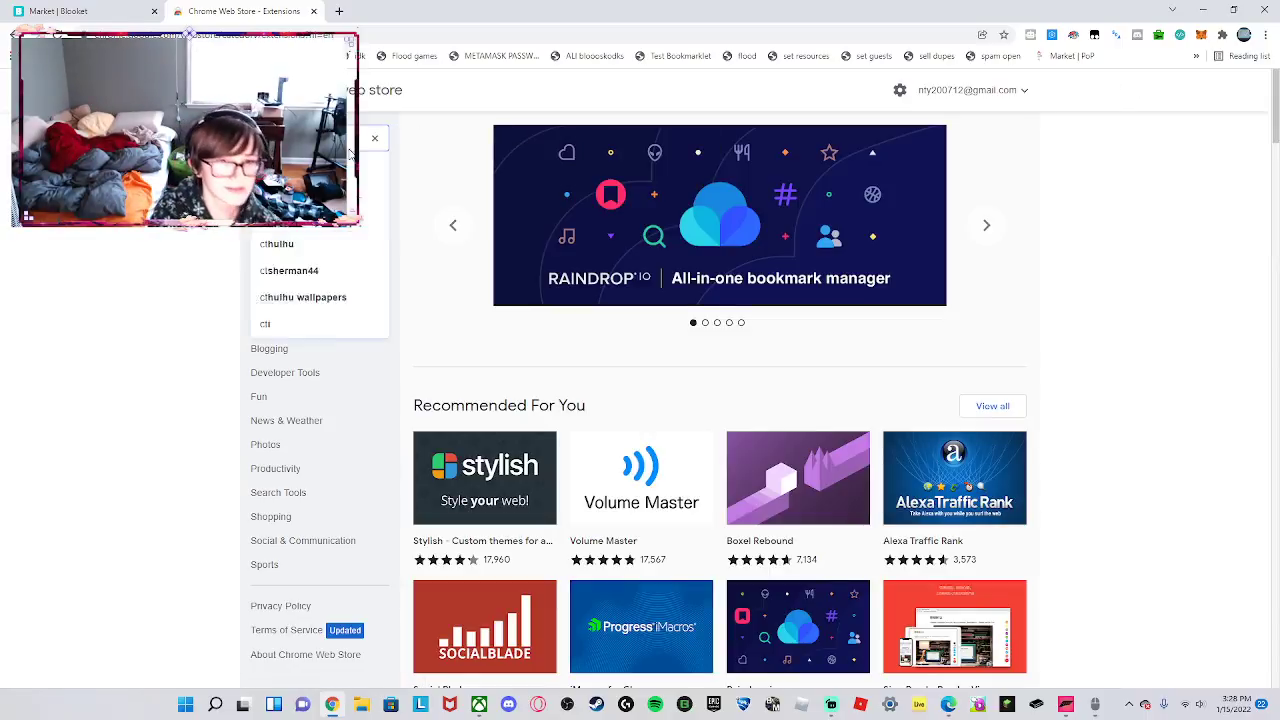
key(Return)
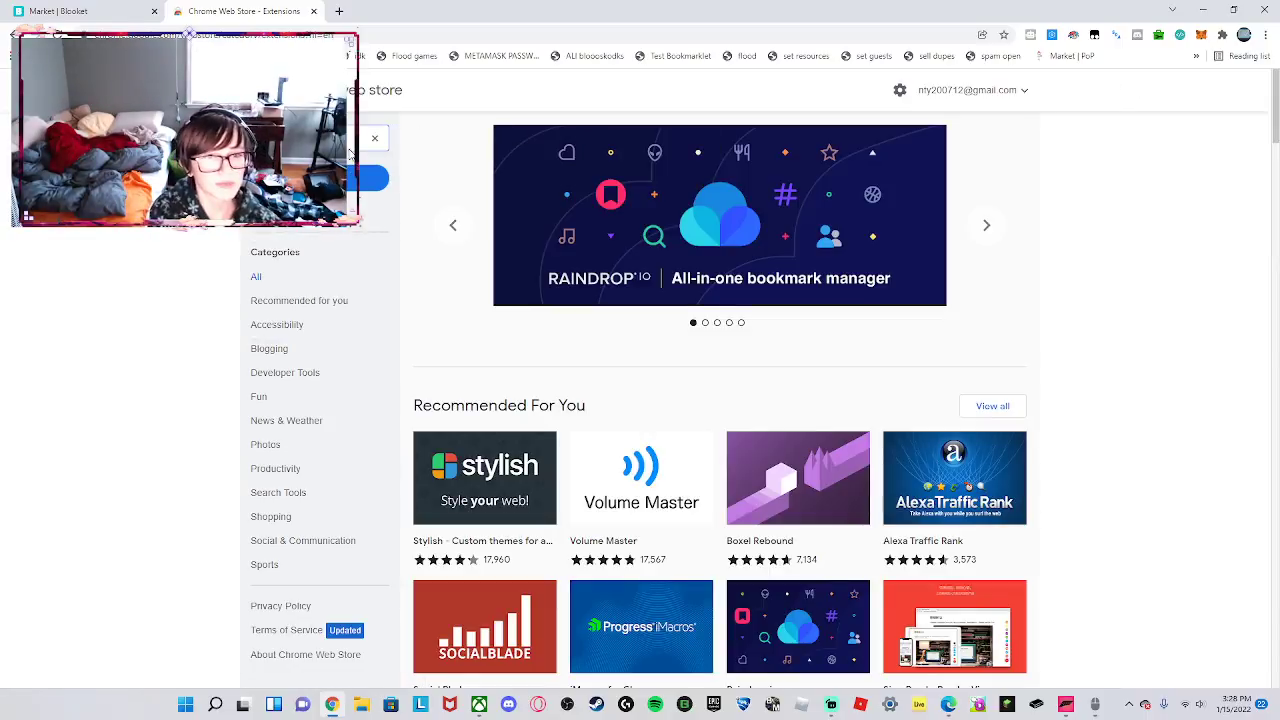
text(ugin)
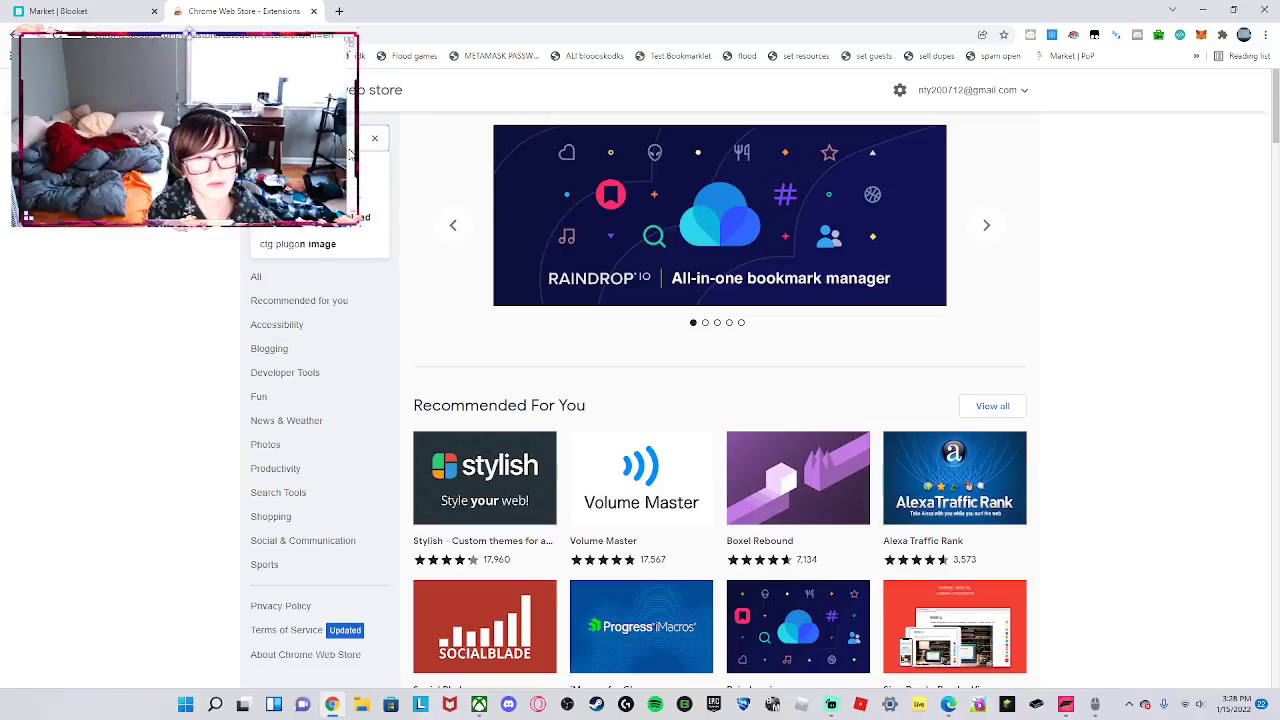
key(BackSpace)
key(BackSpace)
text(in)
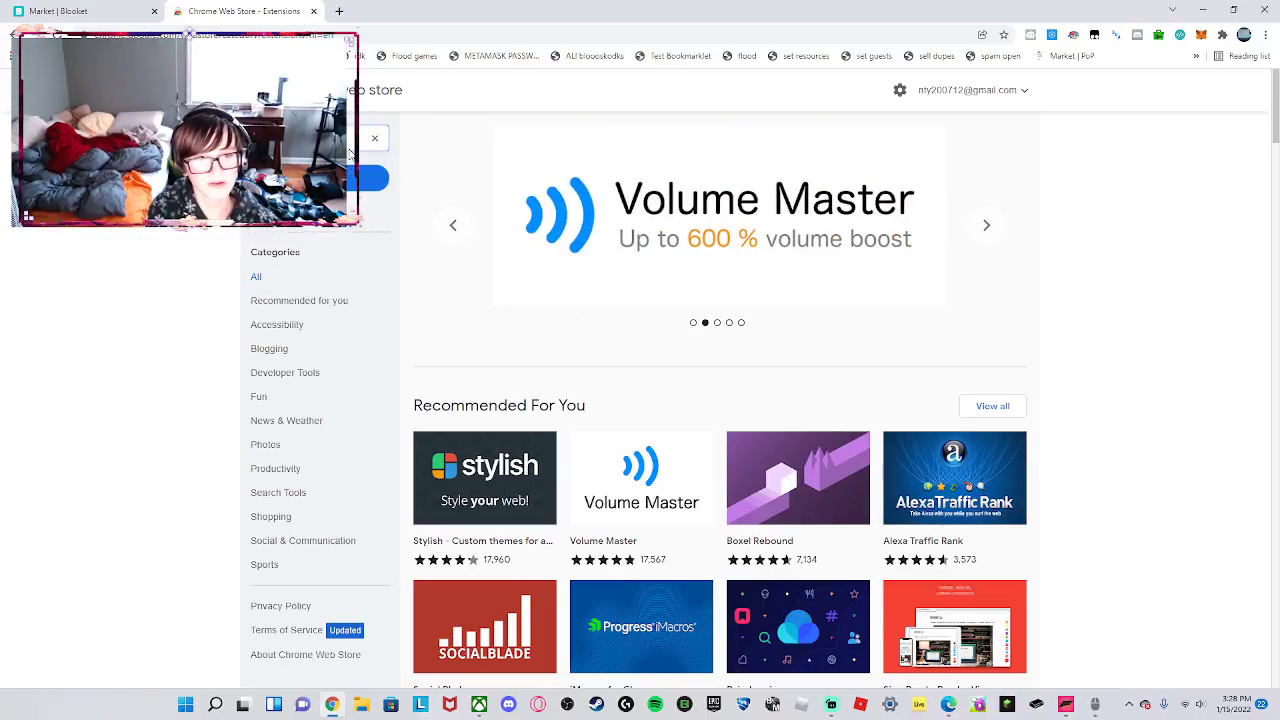
key(Return)
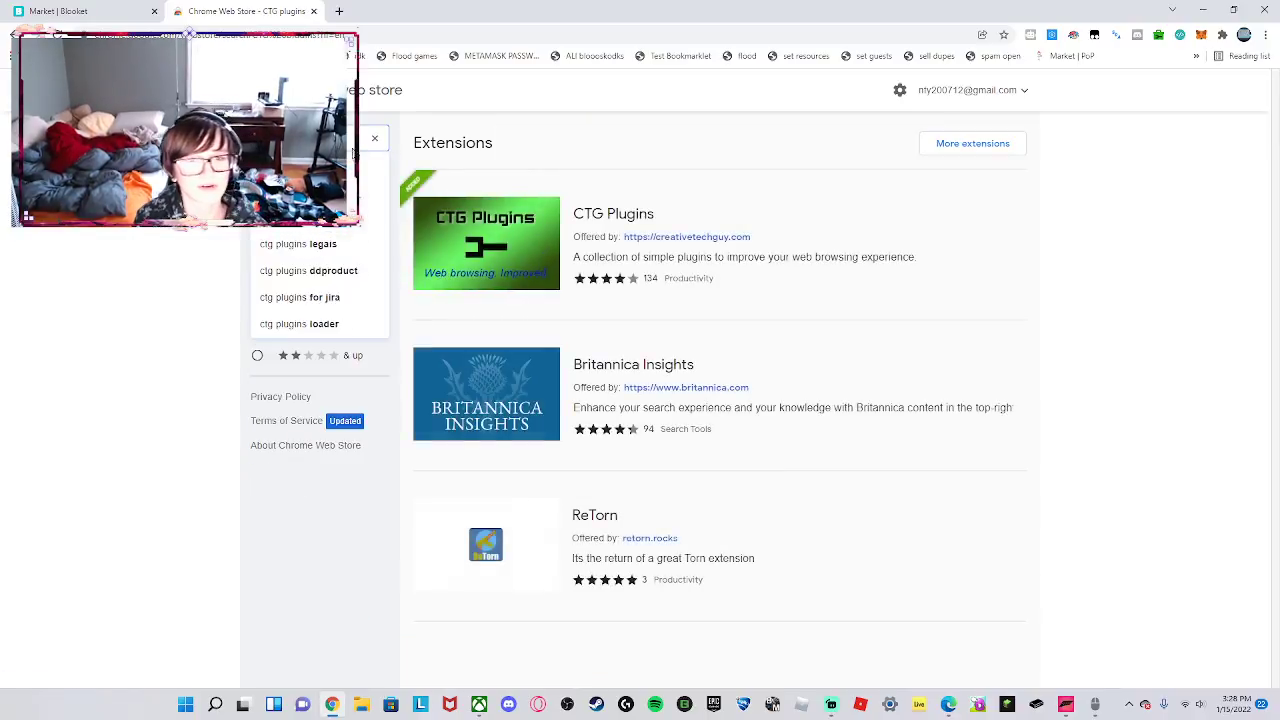
click(524, 224)
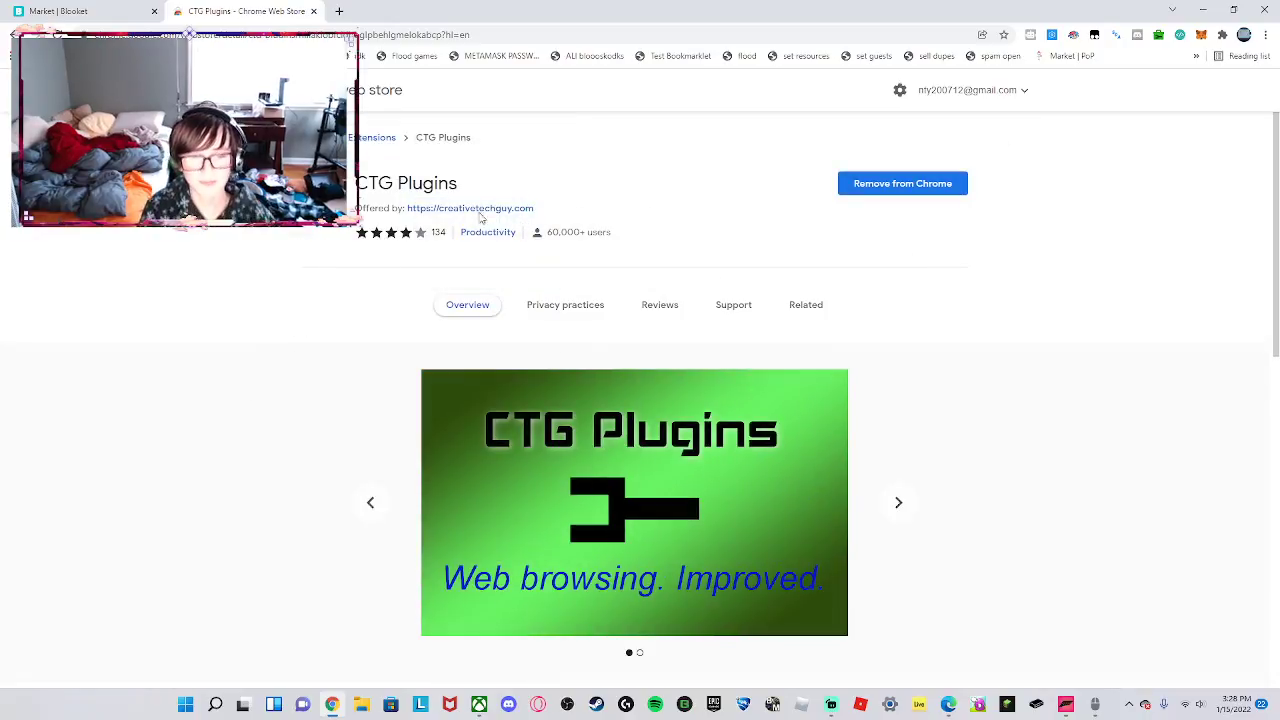
Show the user reviews of the CTG Plugins extension and sort them by Recent.
scroll(570, 210, down, 1)
scroll(700, 195, up, 1)
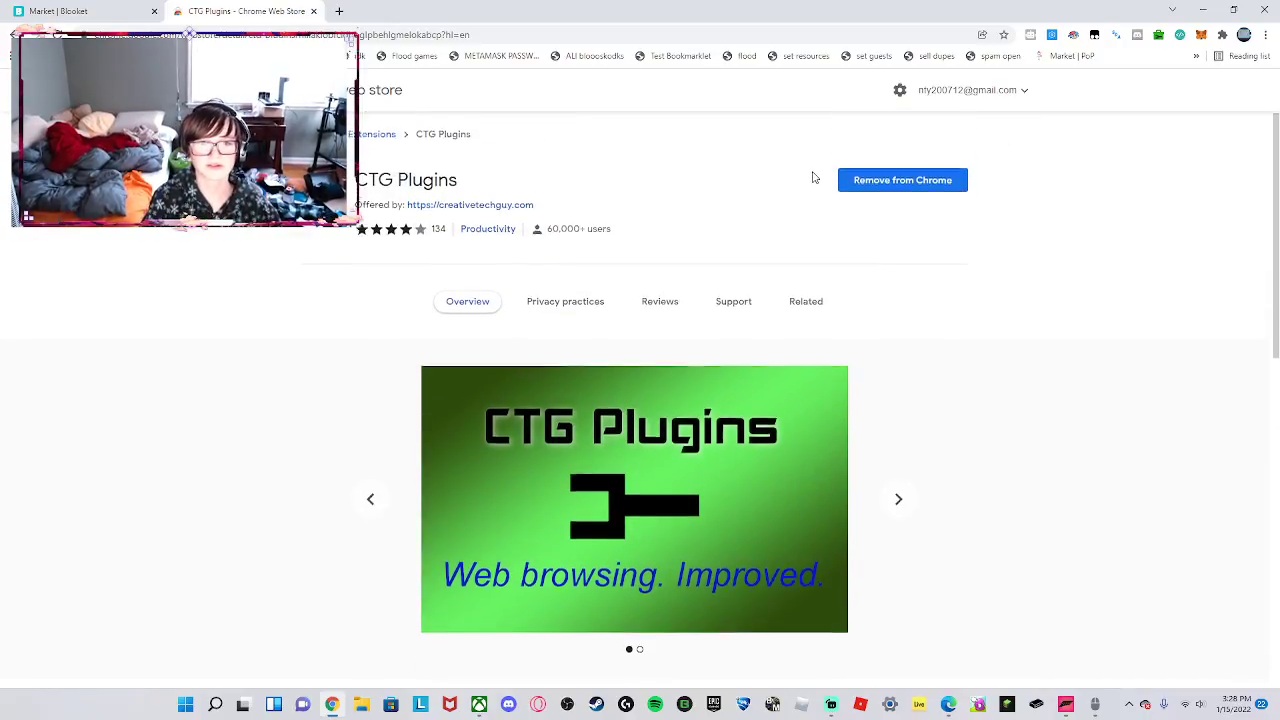
click(666, 311)
scroll(732, 386, down, 1)
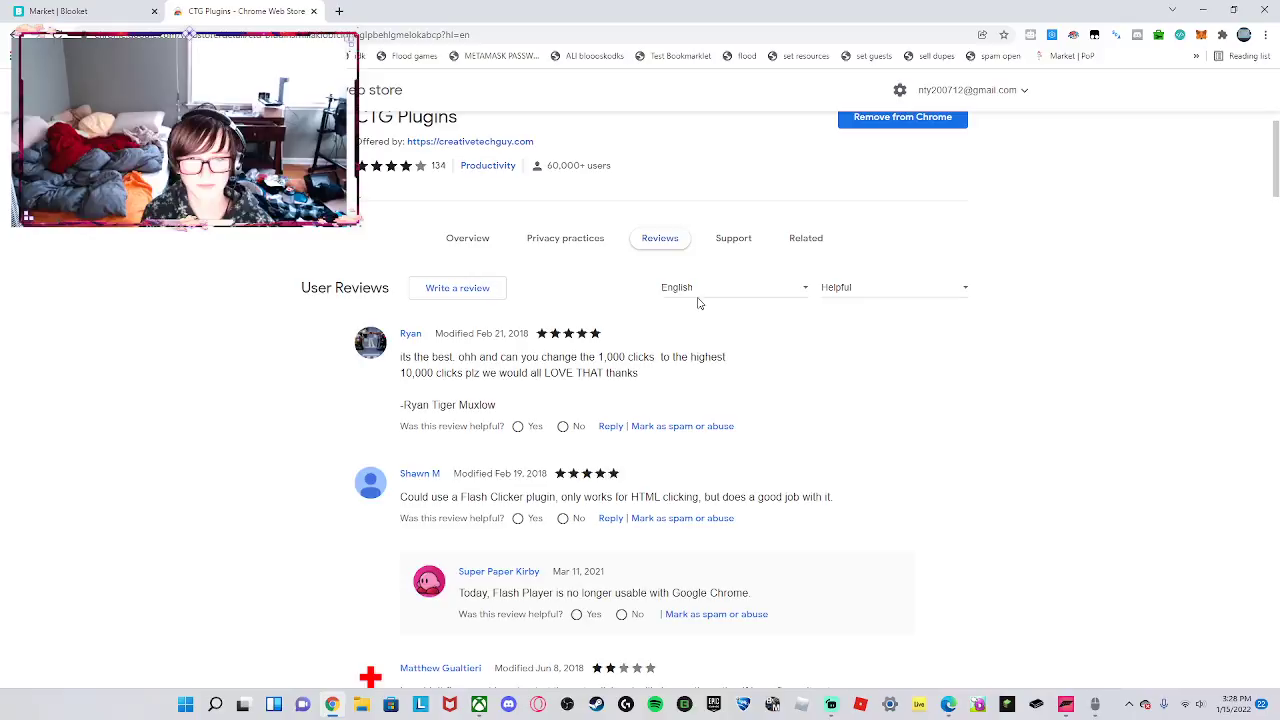
click(883, 290)
click(857, 340)
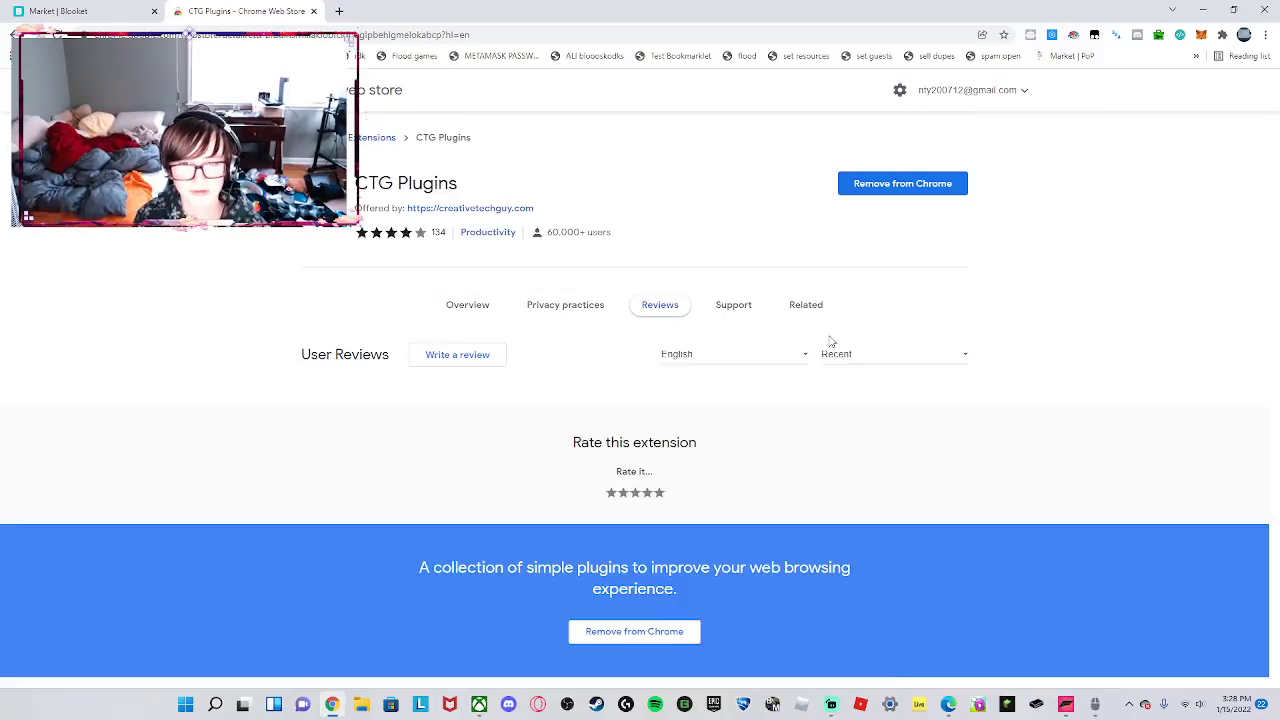
Read through the recent CTG Plugins reviews, mark the Clickertale 2 complaint, and close the store tab.
scroll(437, 407, down, 1)
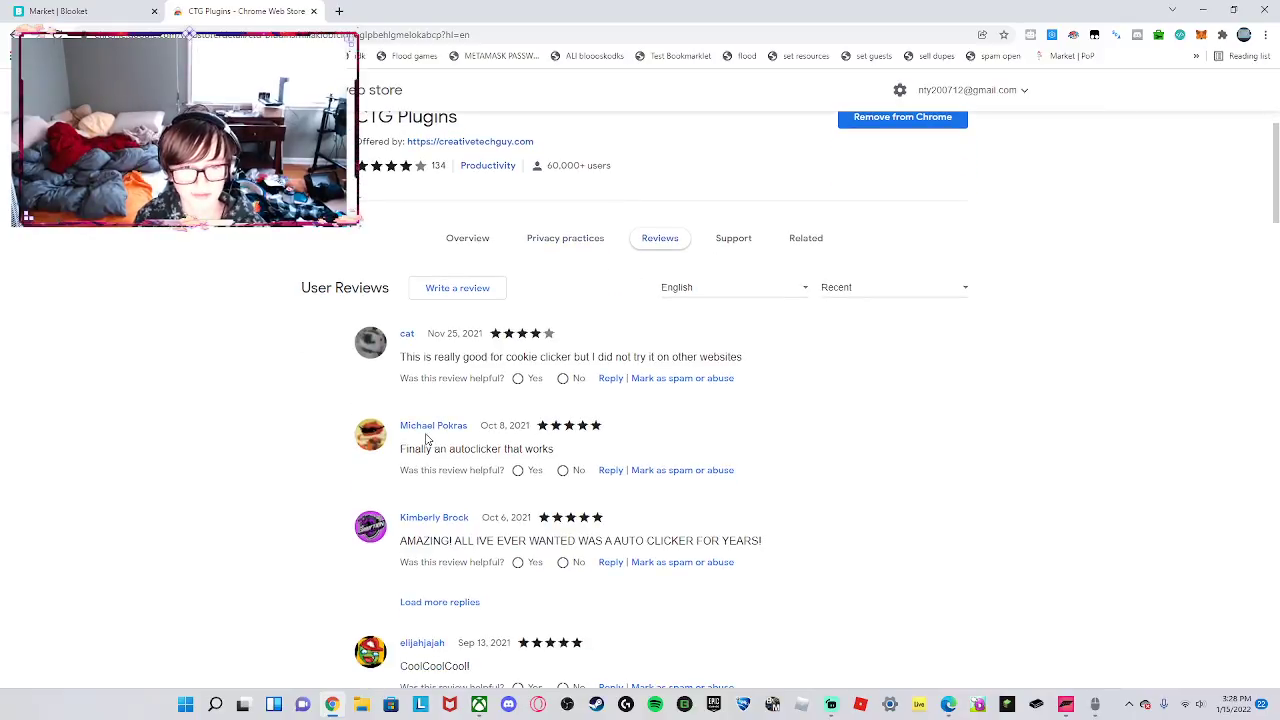
scroll(500, 450, down, 1)
scroll(557, 503, down, 16)
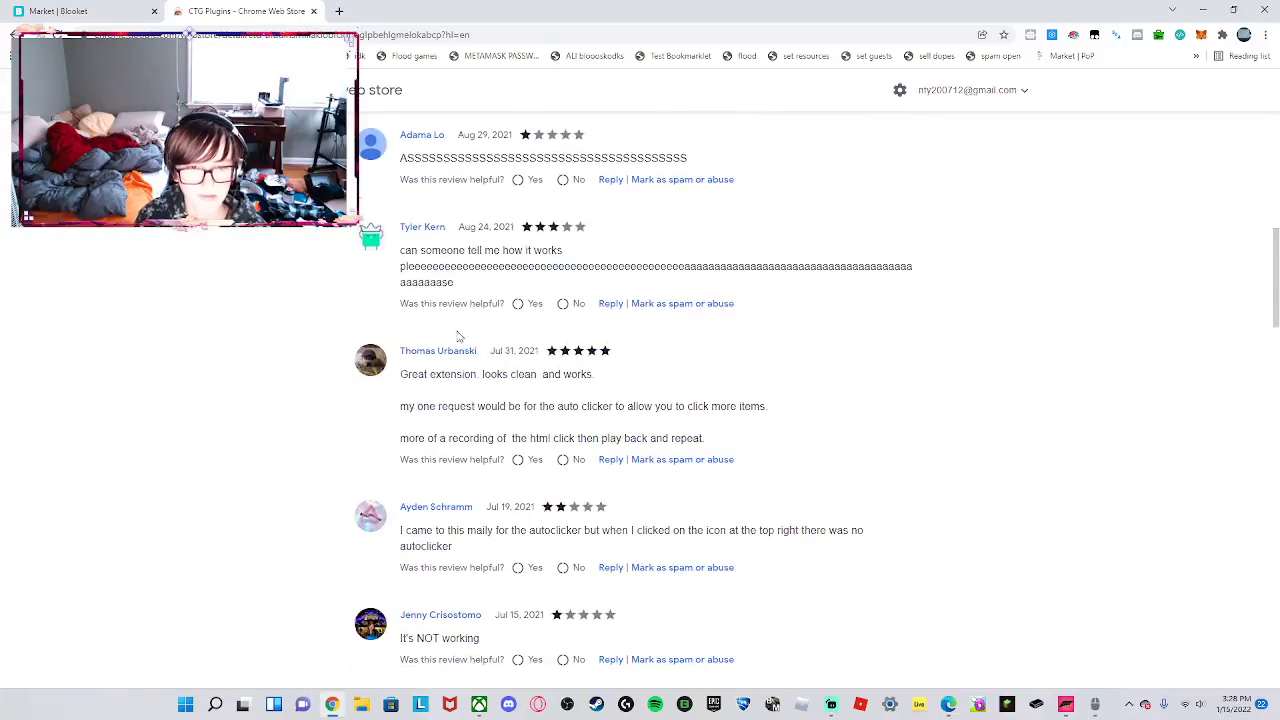
scroll(580, 271, down, 7)
scroll(583, 262, up, 6)
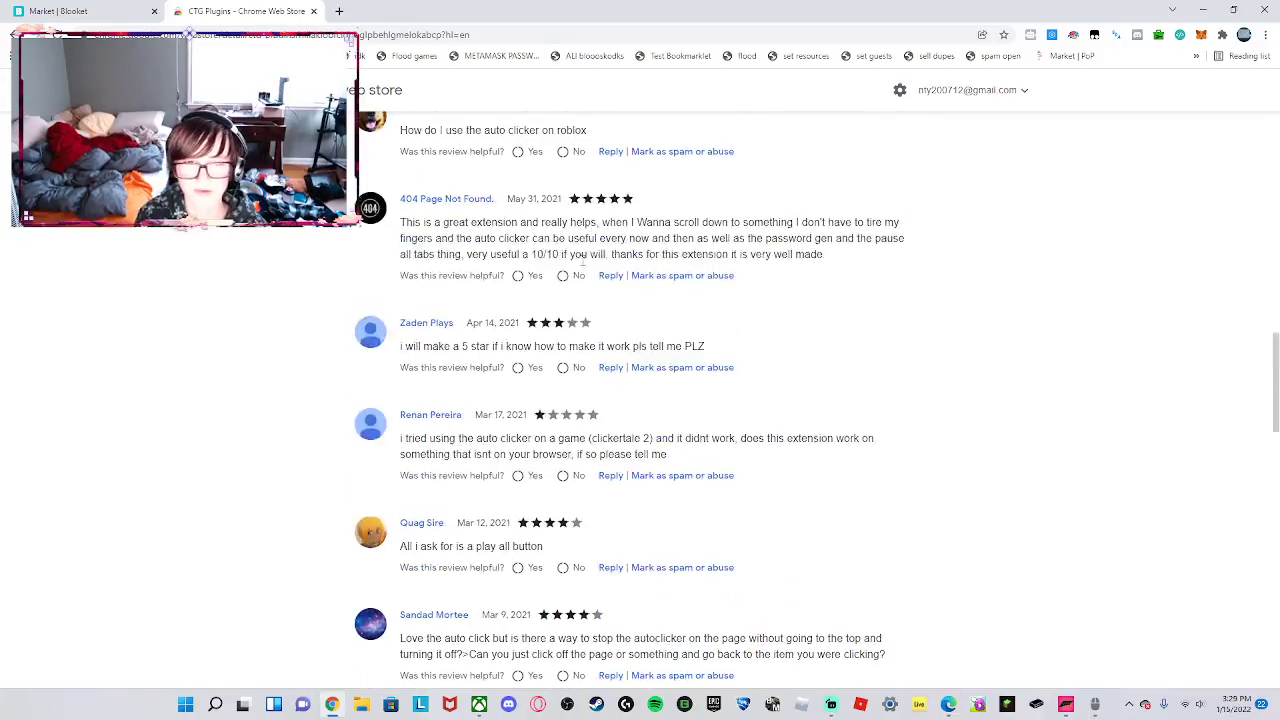
drag(458, 438, 805, 460)
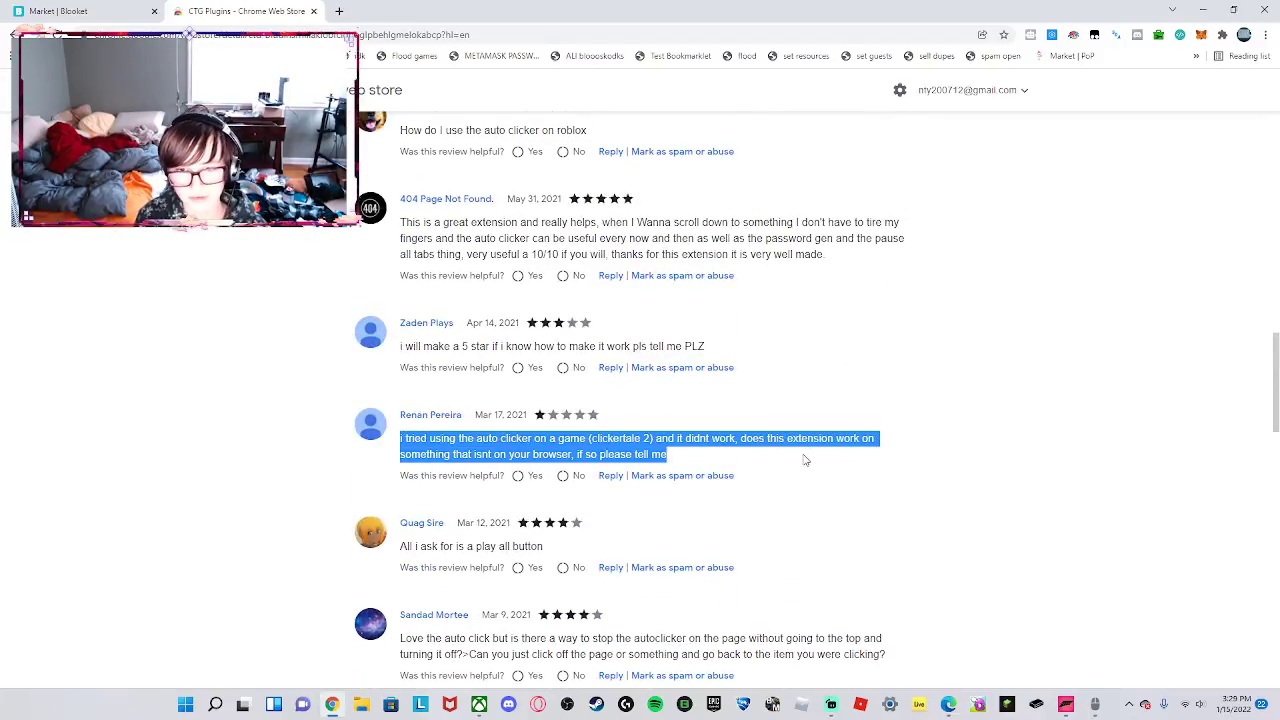
click(805, 460)
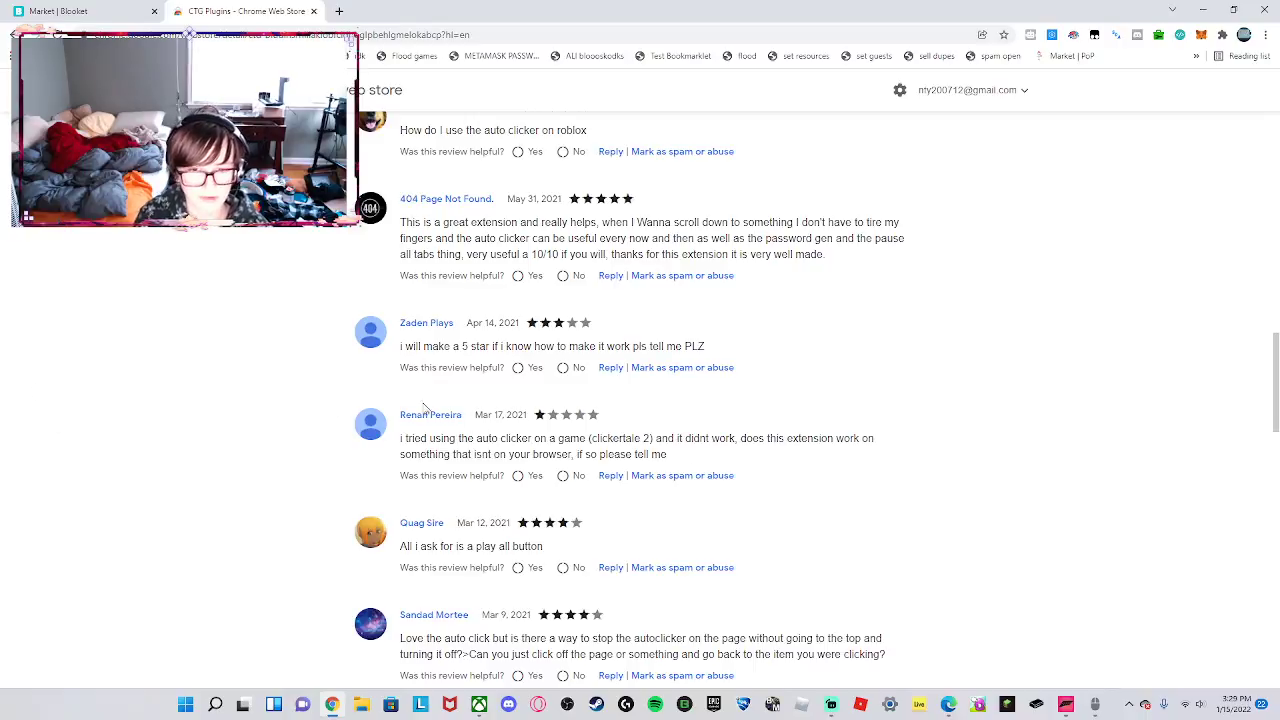
scroll(425, 407, up, 10)
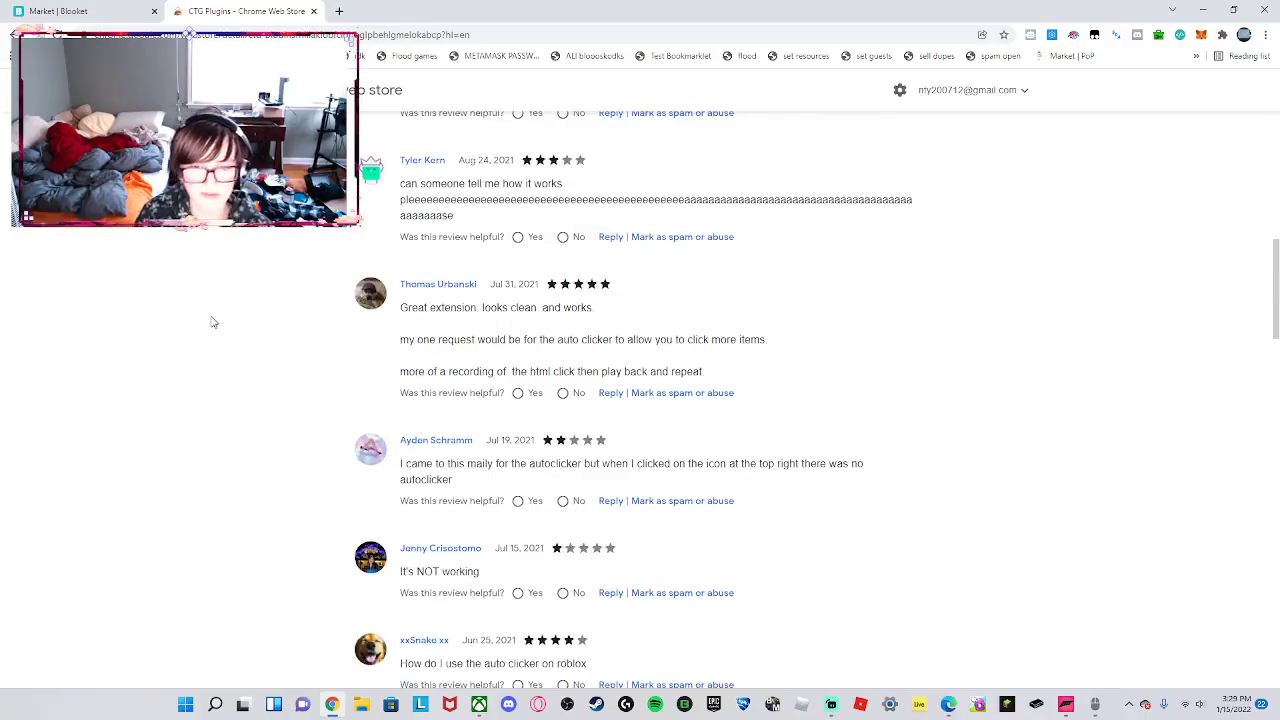
click(314, 11)
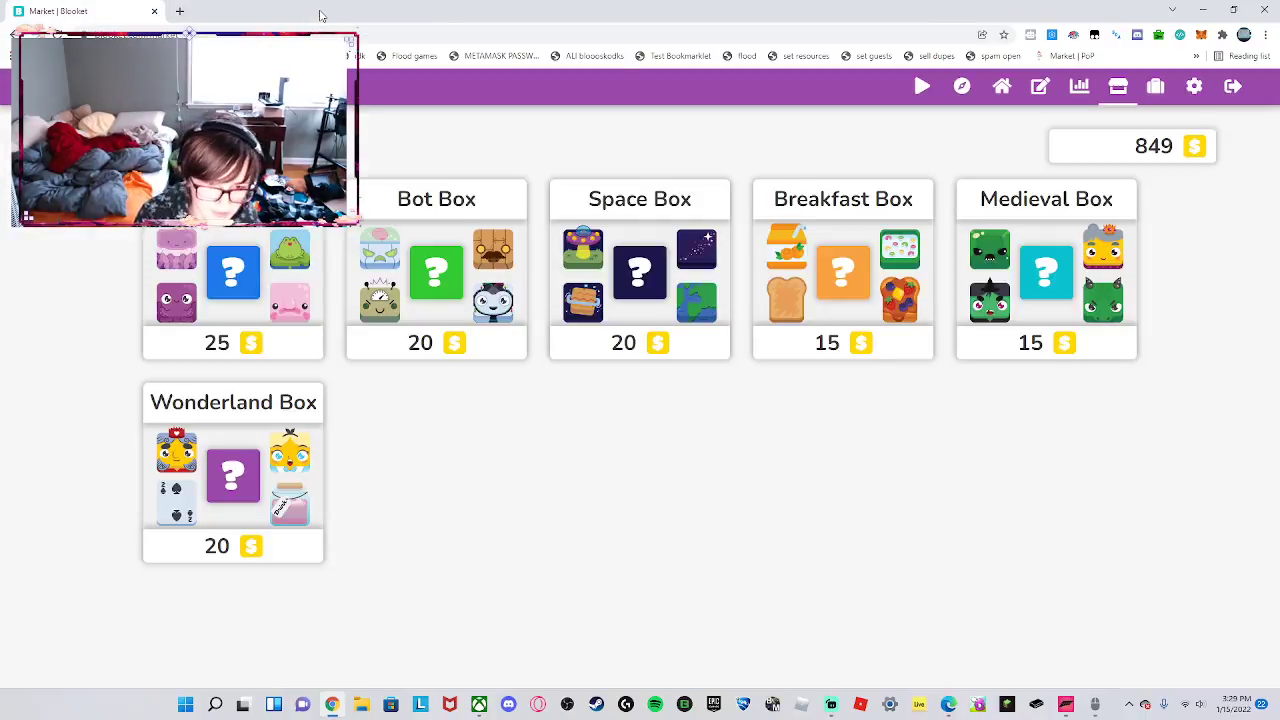
Bookmark the Blooket Market page and replace its URL with the javascript prefix followed by the copied auto clicker code.
click(1195, 56)
click(1195, 56)
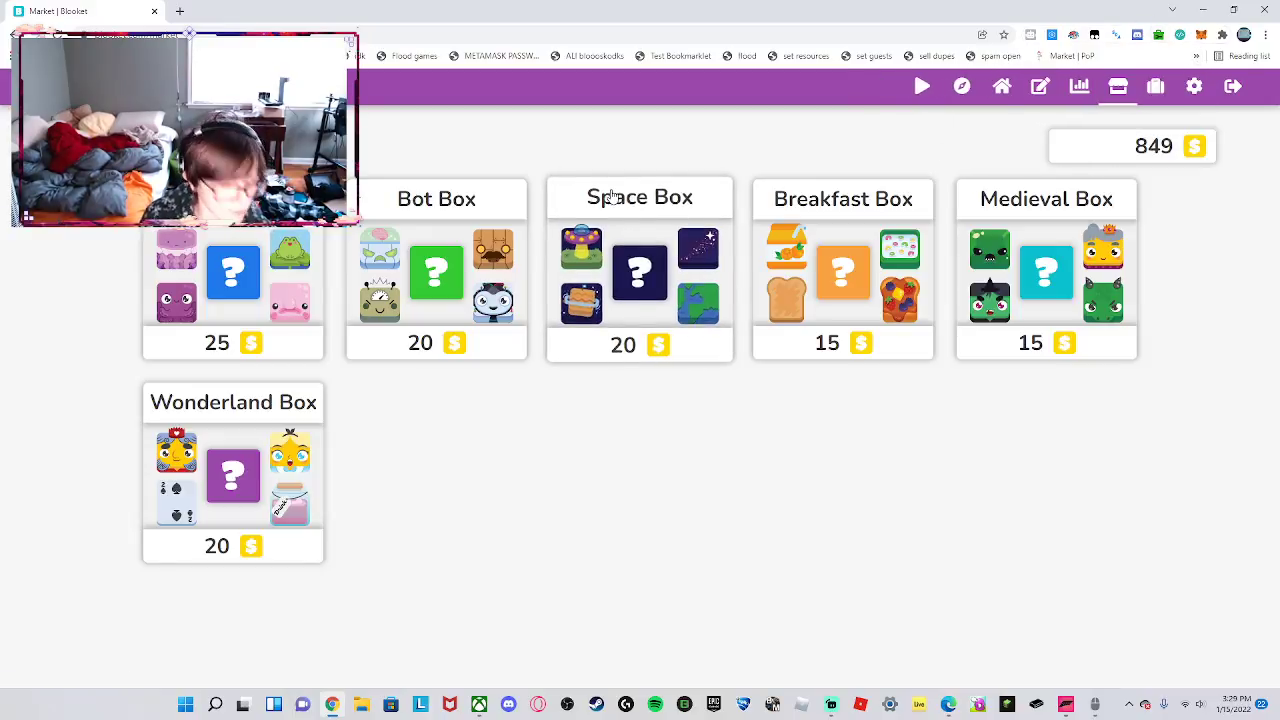
key(ctrl+d)
click(836, 160)
click(594, 117)
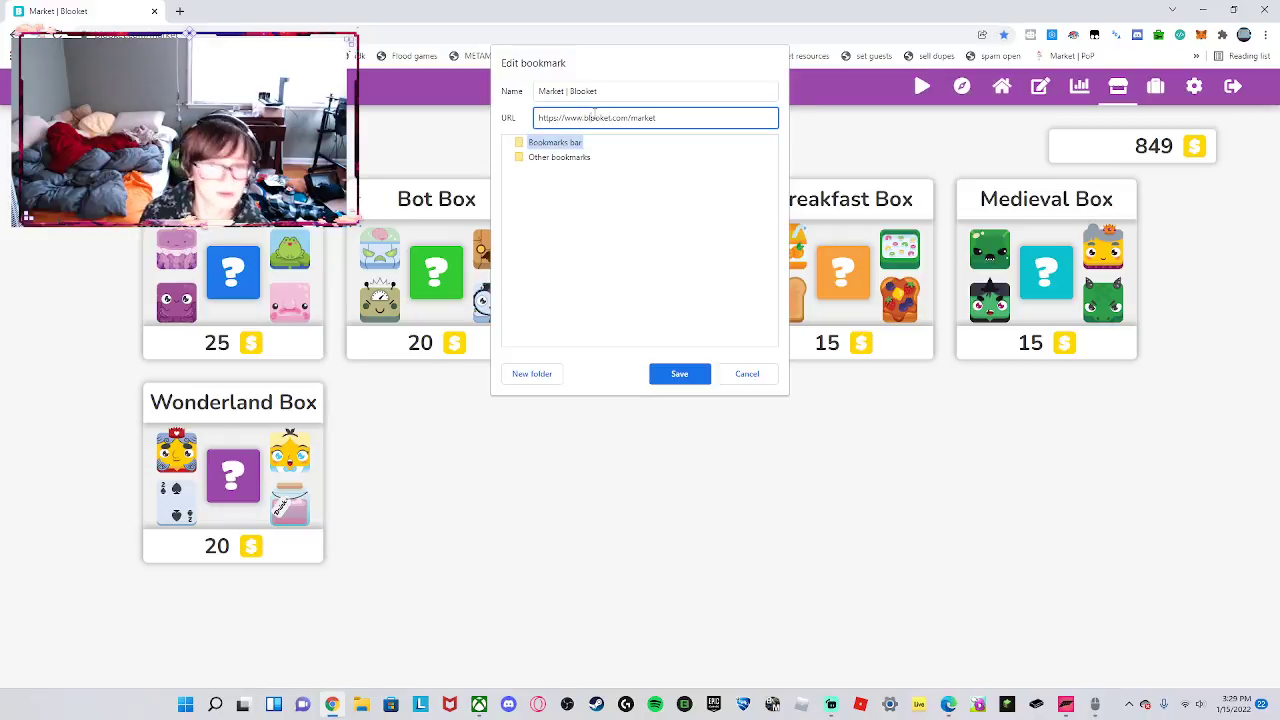
key(ctrl+a)
key(BackSpace)
text(ja)
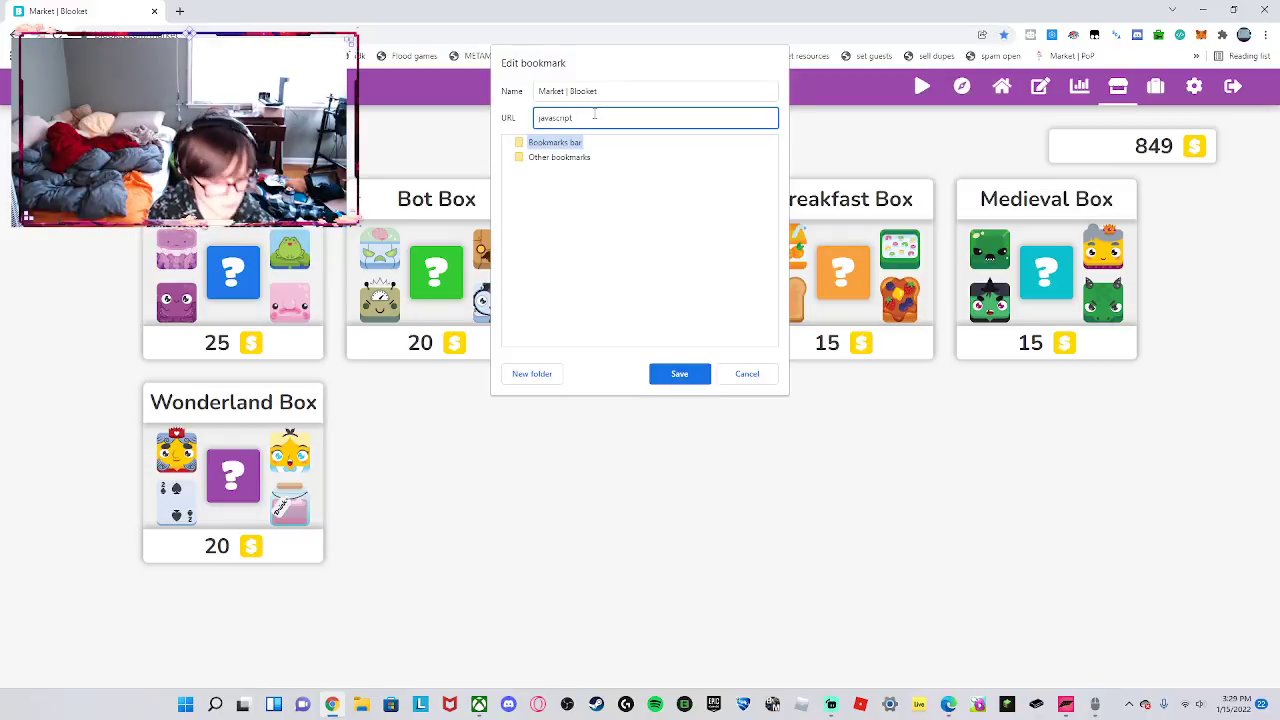
key(ctrl+v)
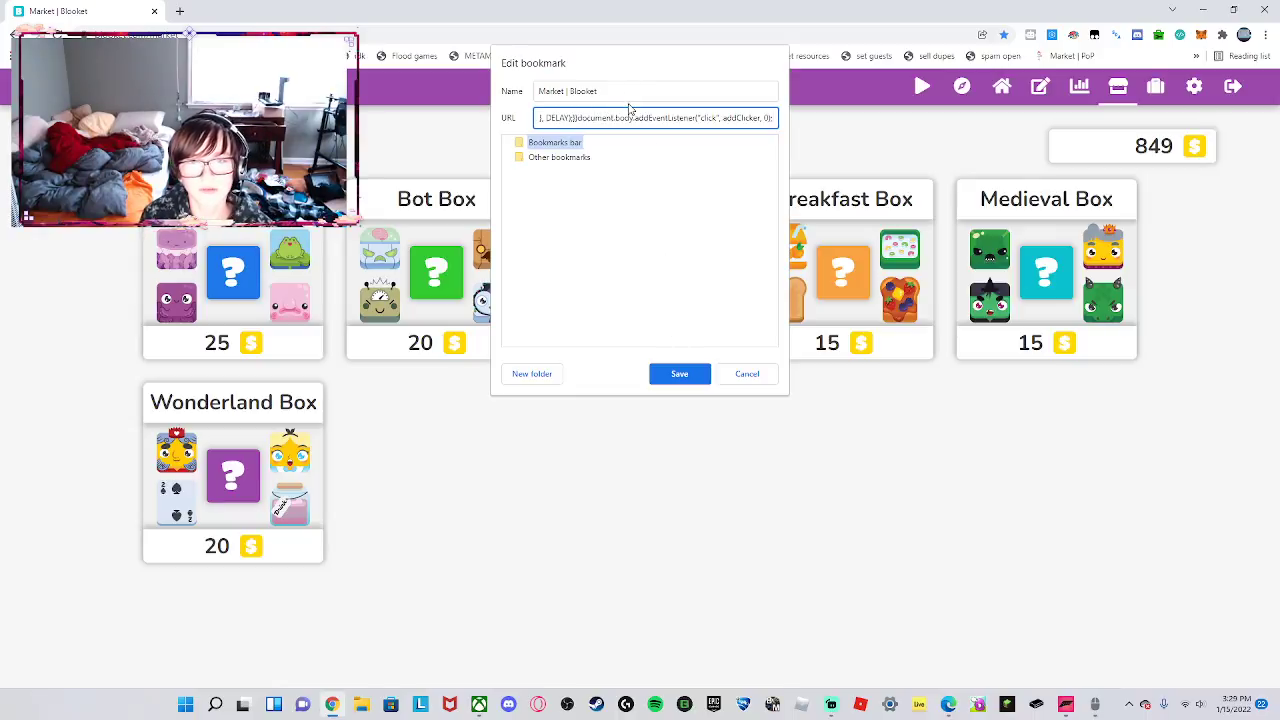
Rename the bookmark as "iewurhf isdkhgfesrf" and save it to the bookmarks bar.
click(630, 98)
key(super)
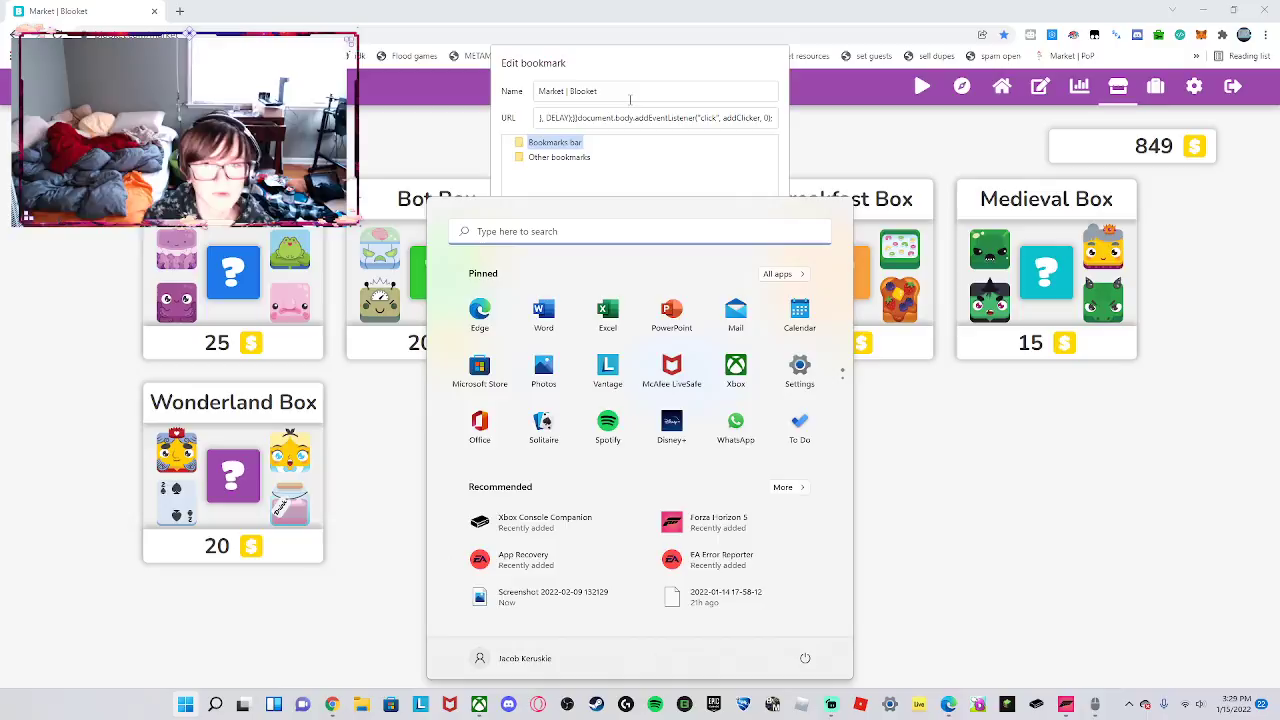
key(super)
click(626, 90)
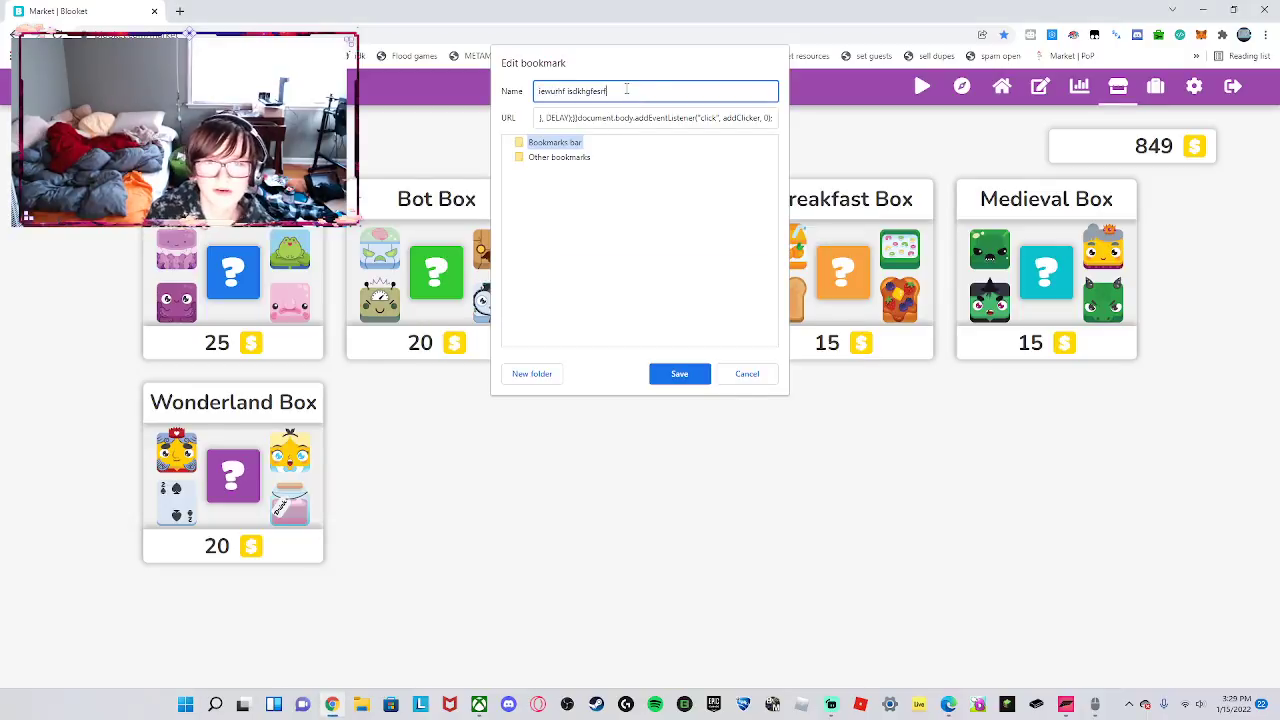
click(686, 380)
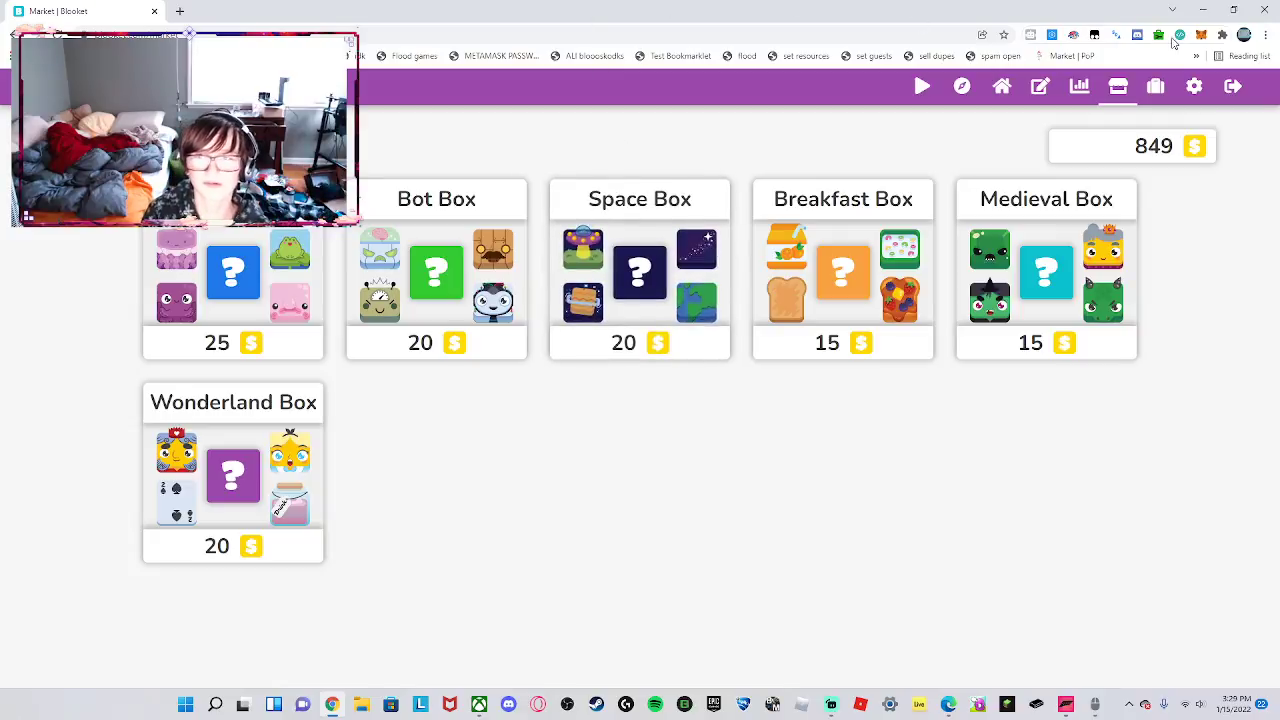
Run the auto clicker bookmarklet on the Market page, target the Space Box, and try to decline its purchase prompt.
click(1197, 56)
click(1066, 146)
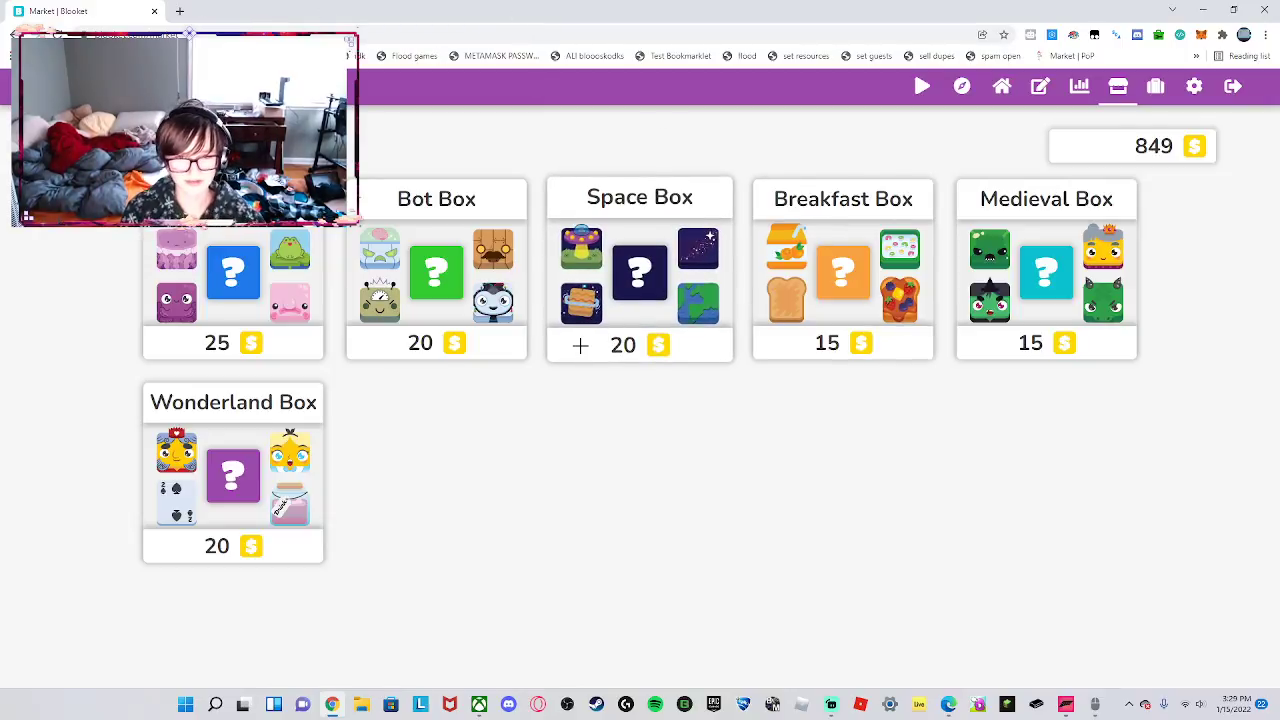
click(580, 345)
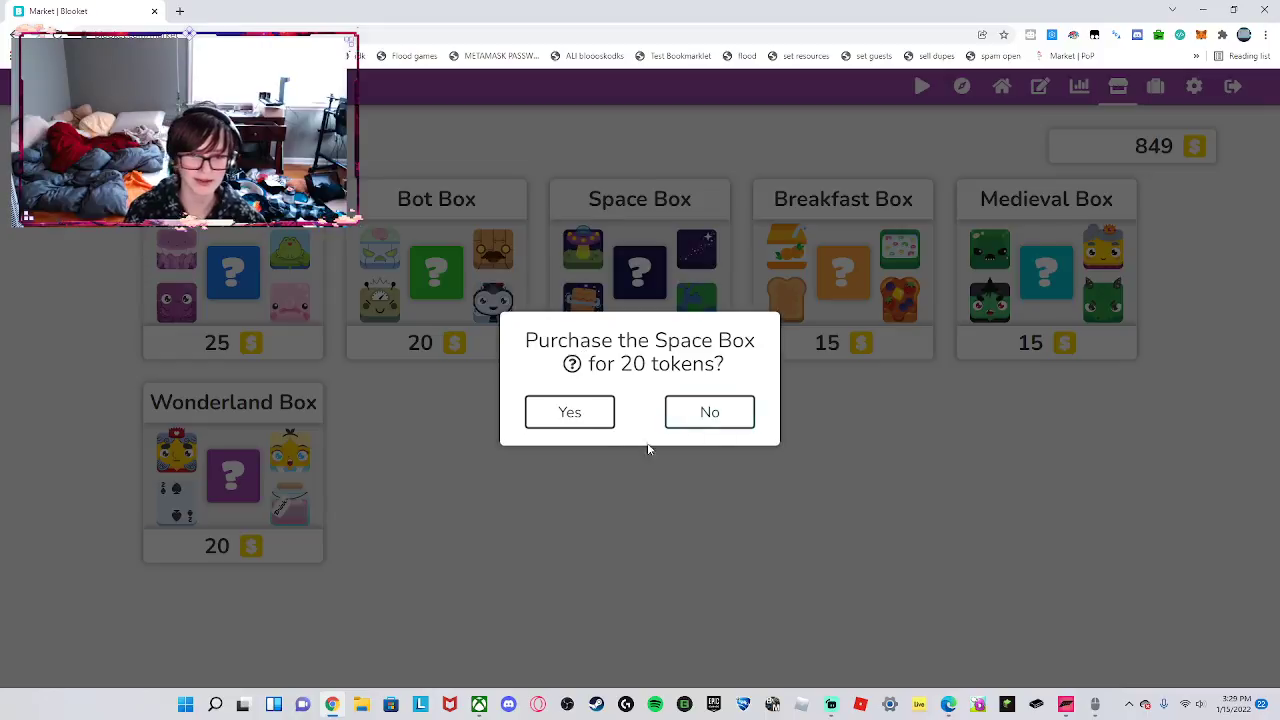
right_click(714, 420)
click(700, 420)
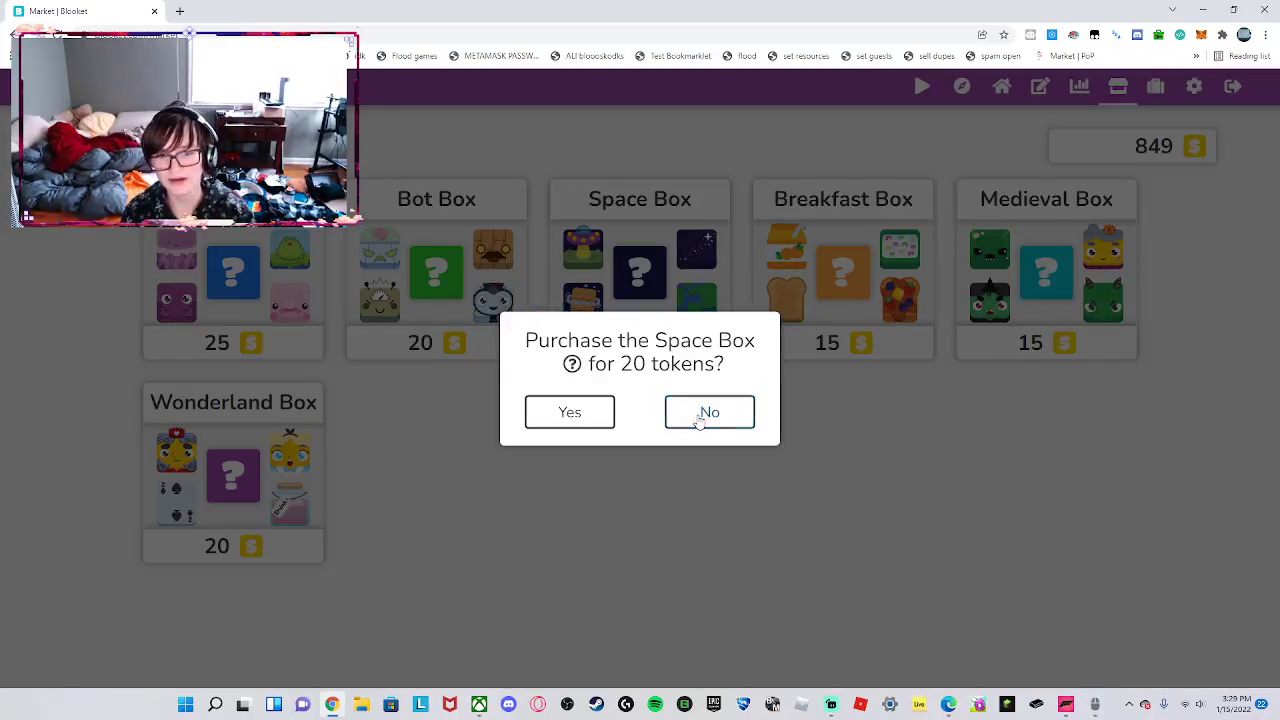
Set the Yes option of the Space Box purchase prompt as the CTG Plugins auto-click target and open the purchased box.
click(1158, 36)
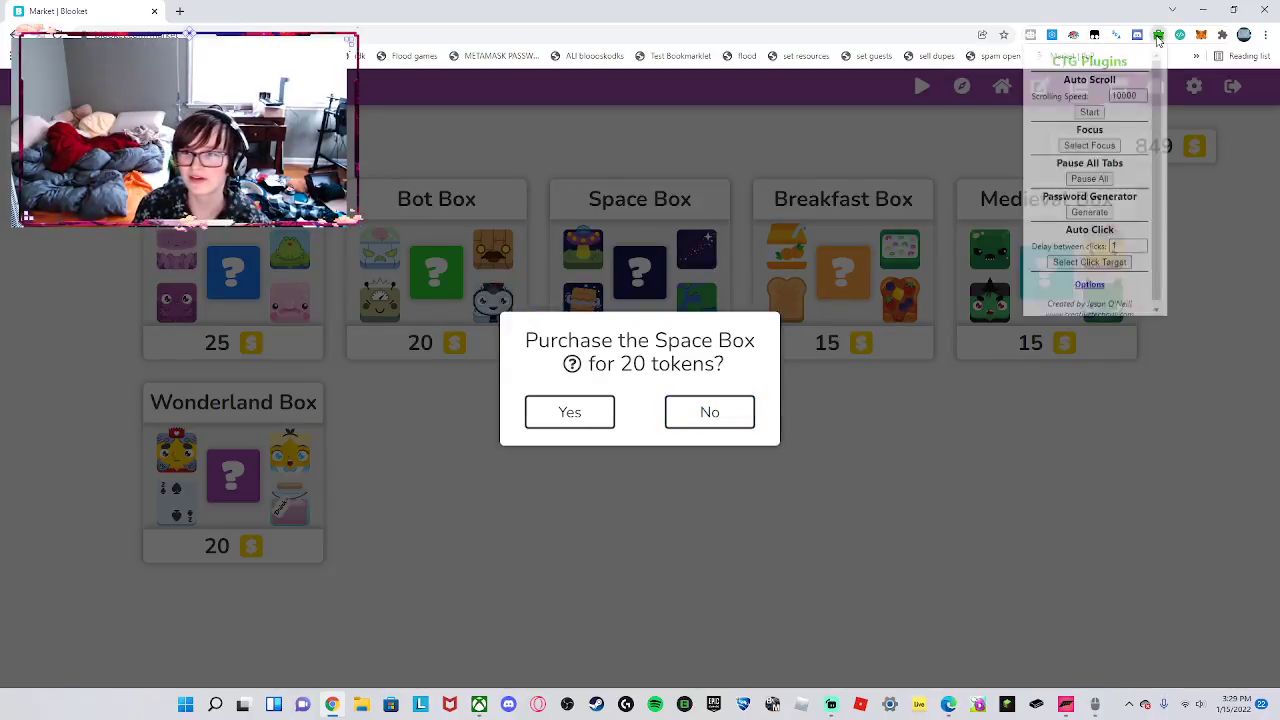
click(1091, 263)
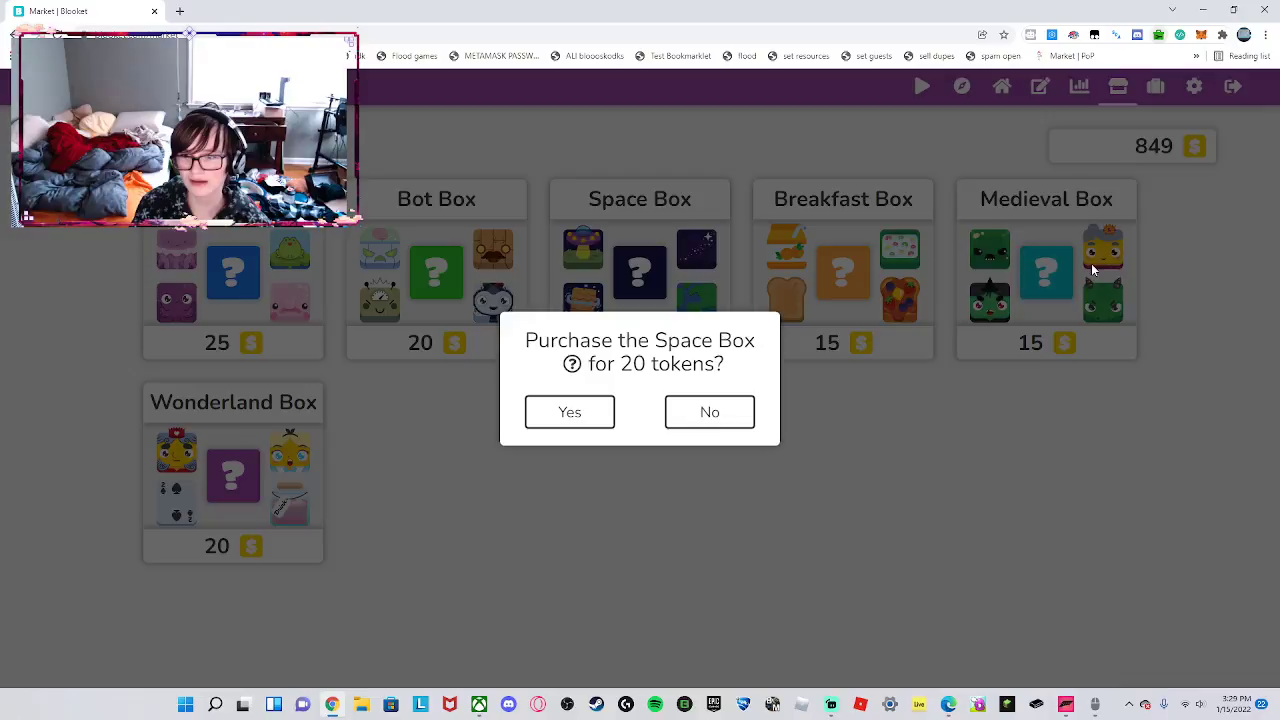
click(570, 412)
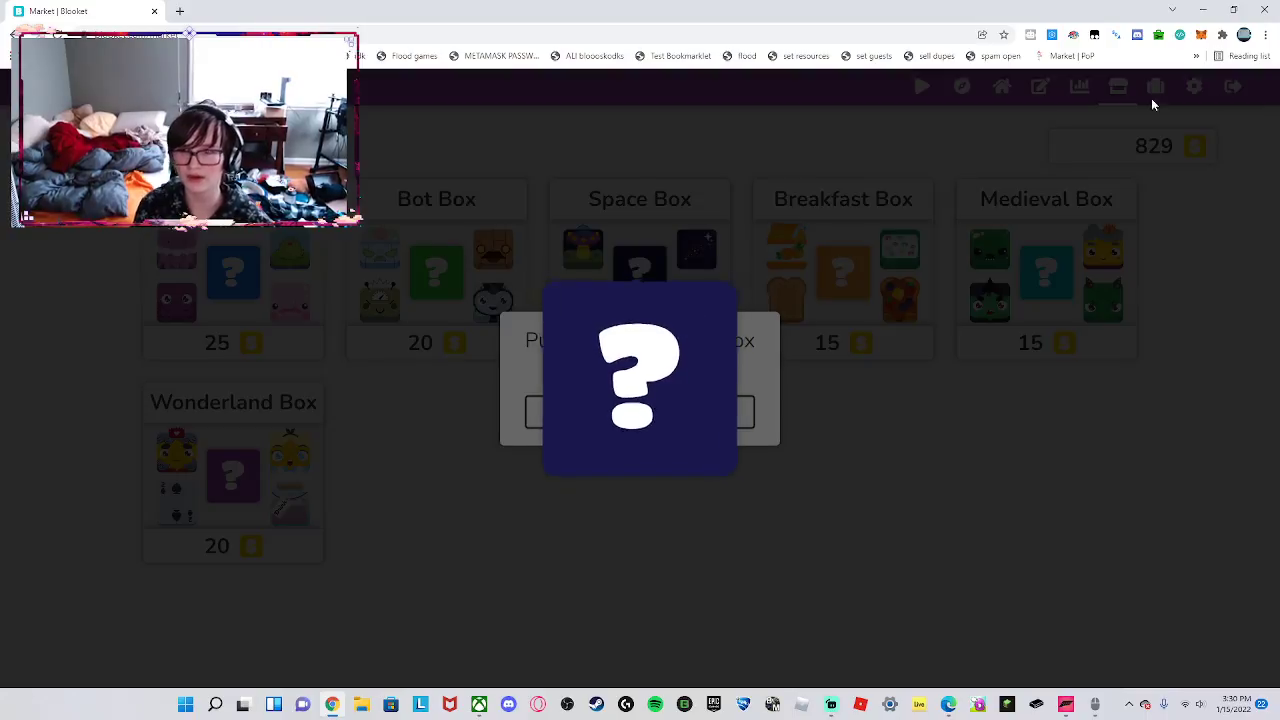
click(710, 338)
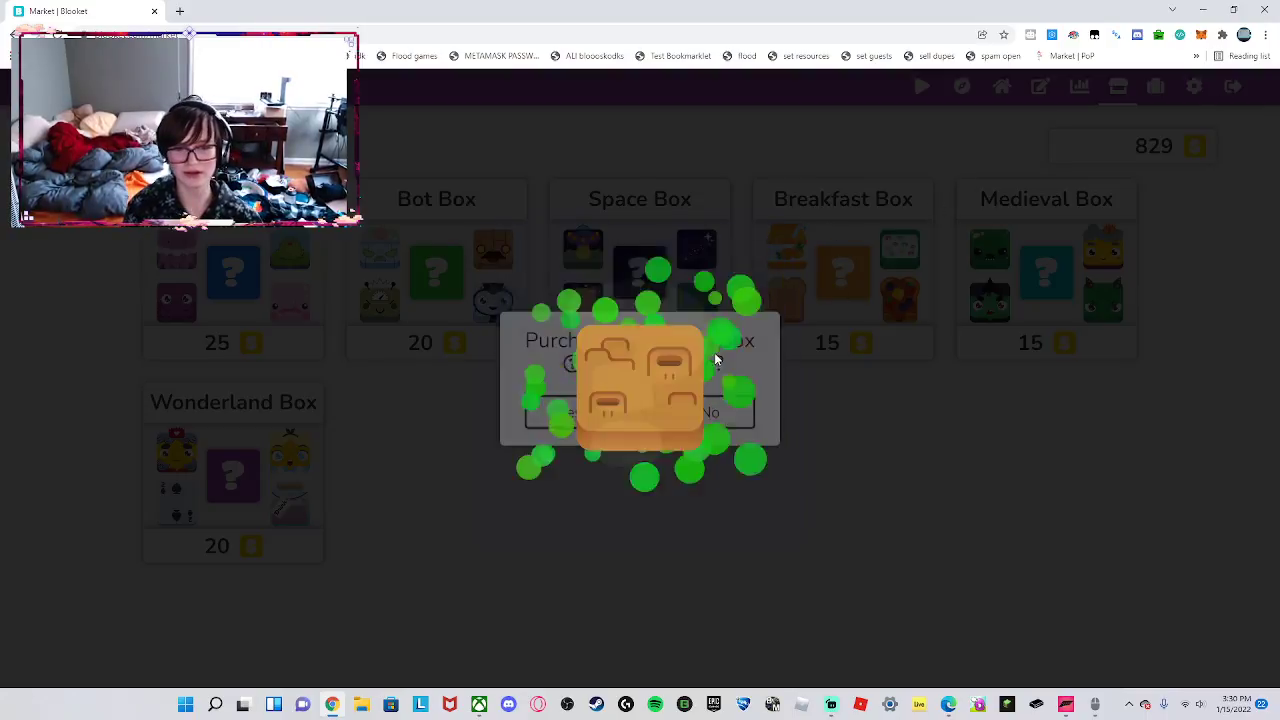
Buy and open another Space Box, and try to reselect the auto-click target with CTG Plugins.
click(584, 393)
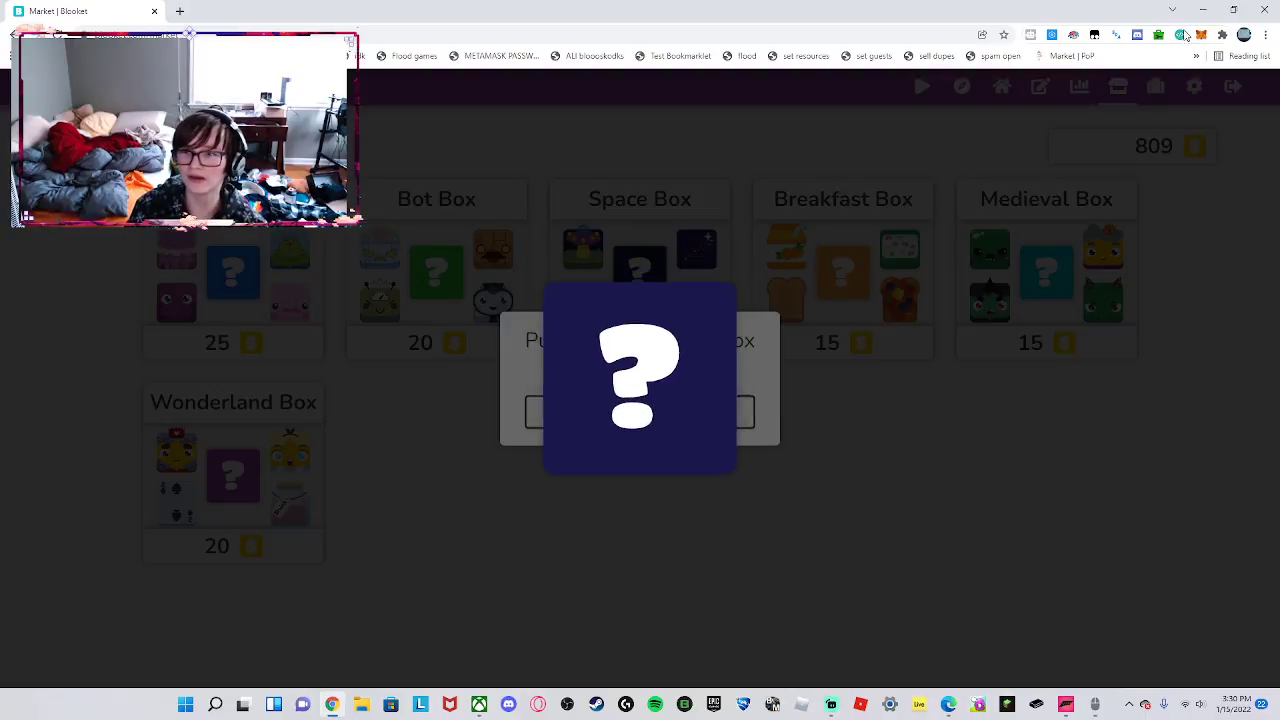
click(1158, 34)
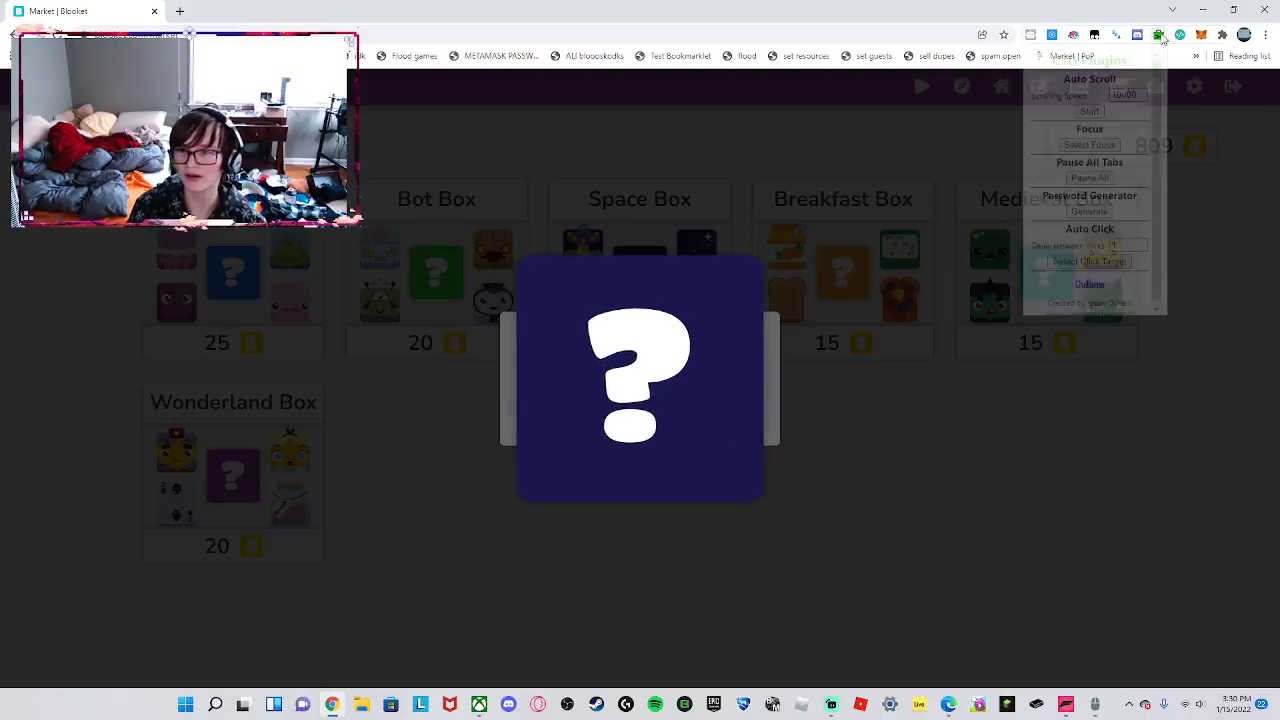
click(1094, 265)
click(766, 317)
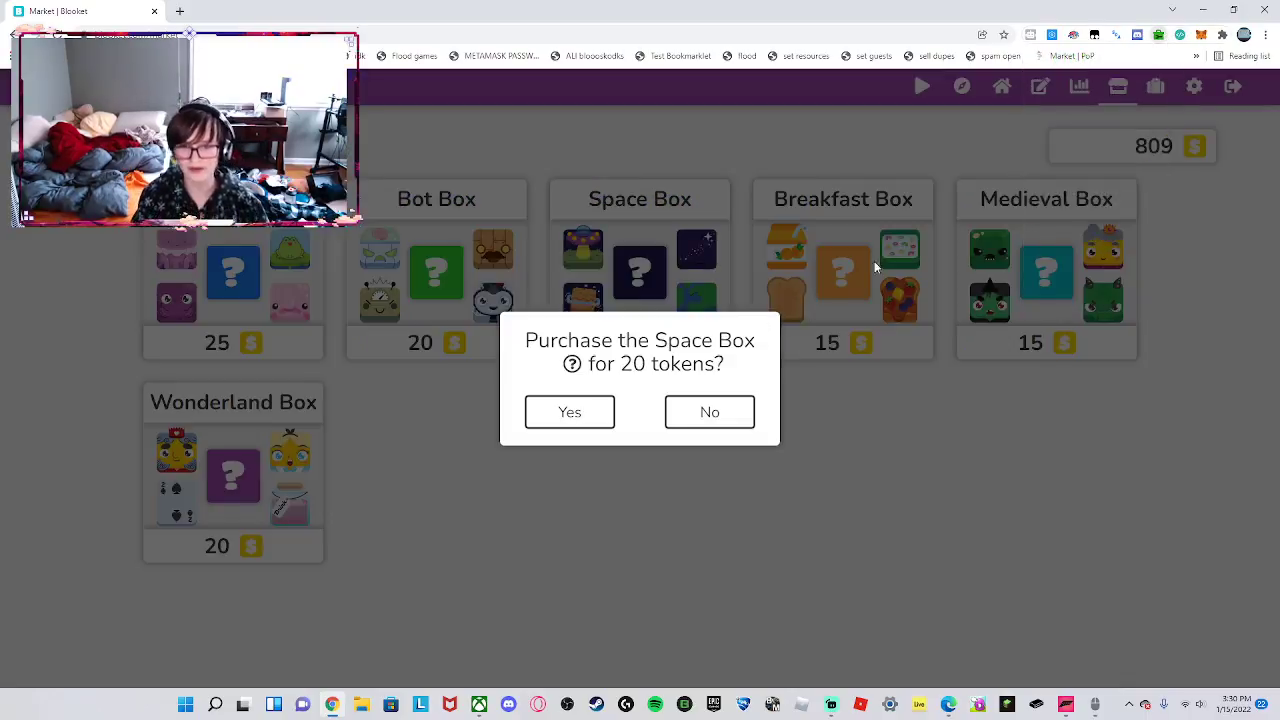
click(1160, 37)
click(1095, 265)
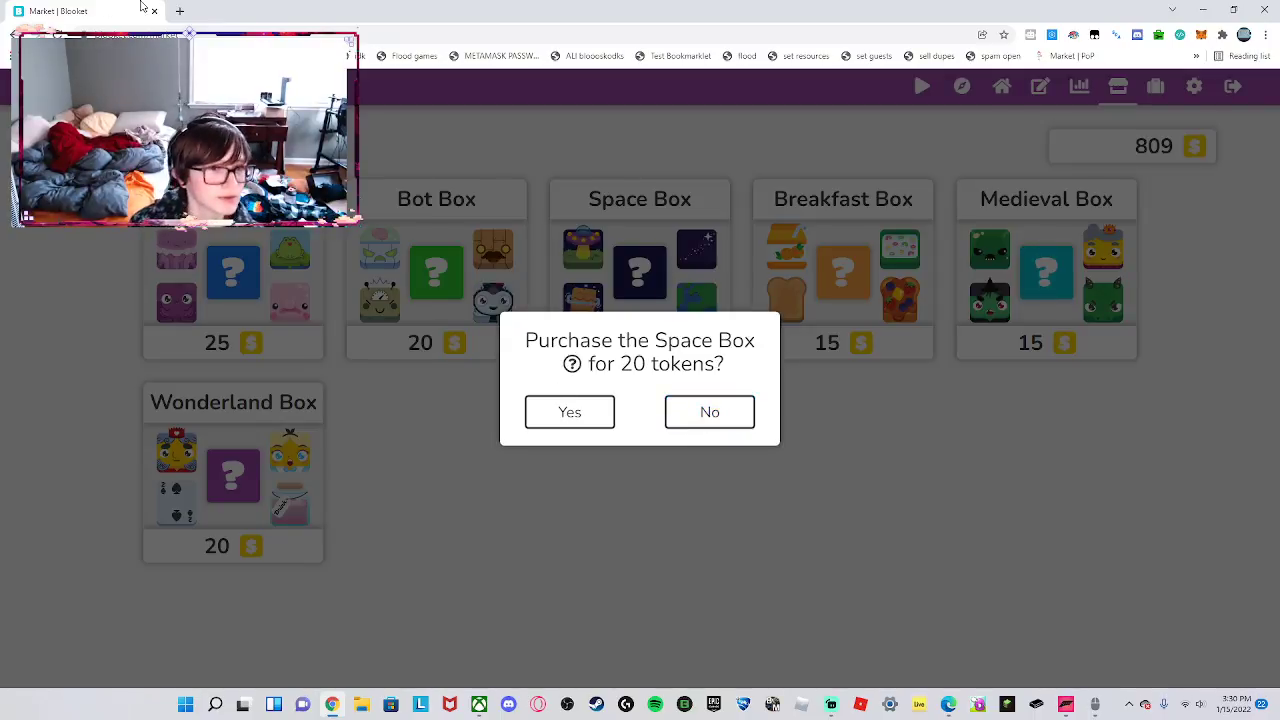
Replace the Blooket Market tab with a new one and open the OpenSea login page in it.
click(181, 11)
click(154, 11)
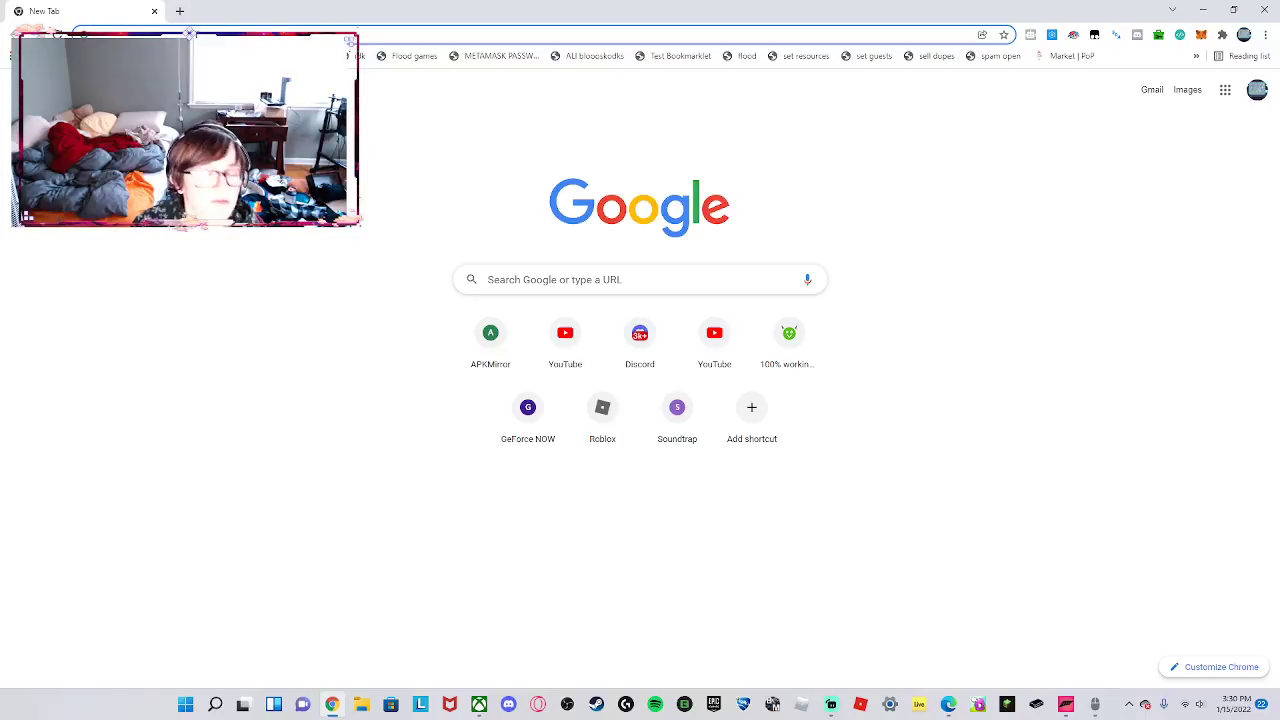
text(nft)
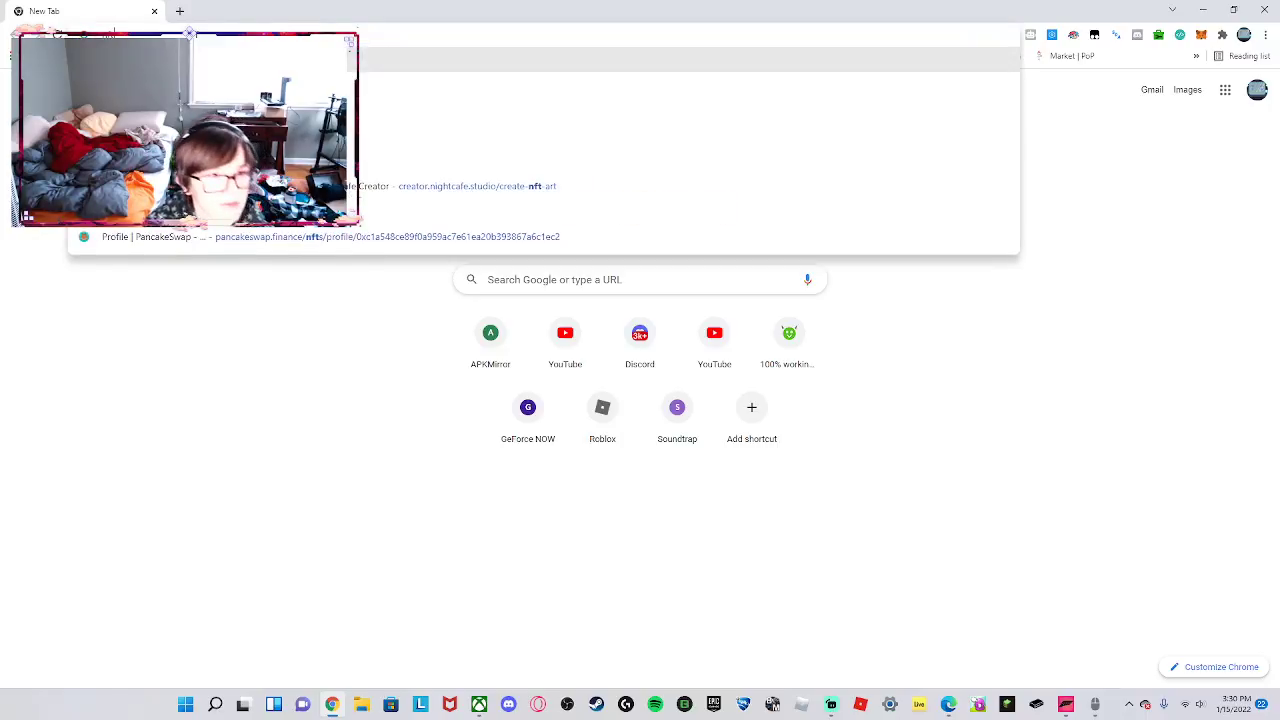
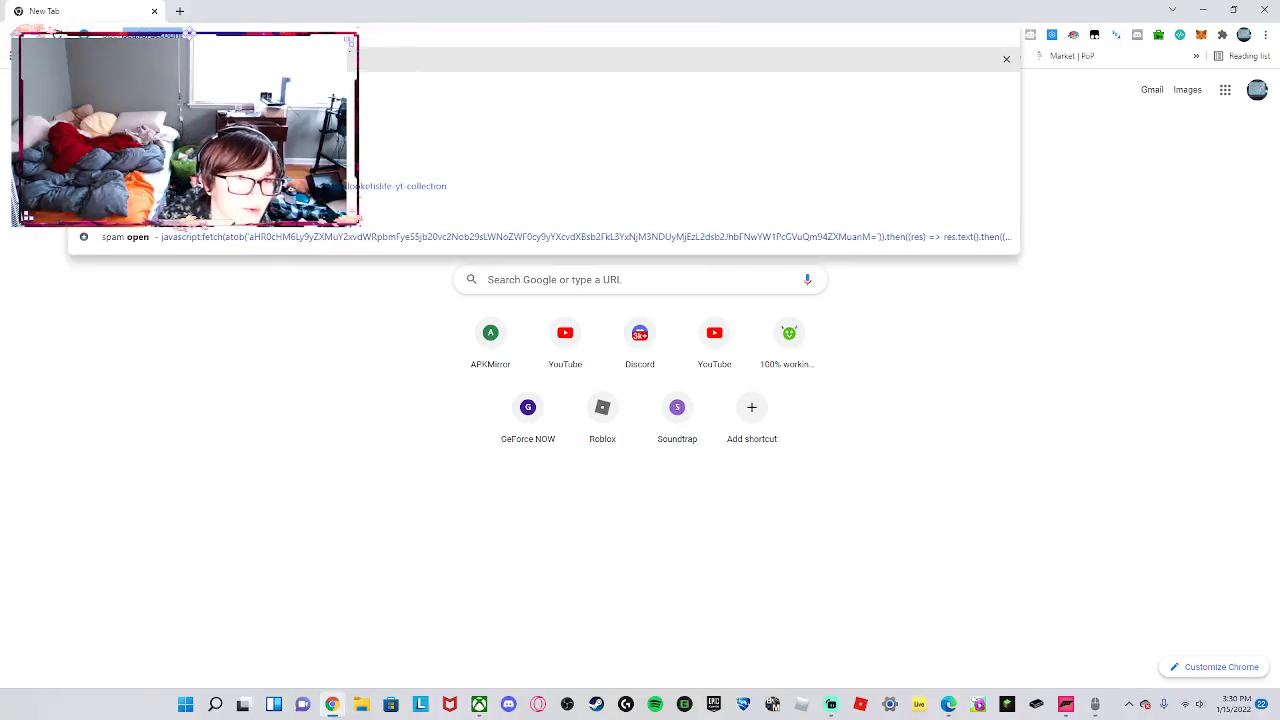
key(Return)
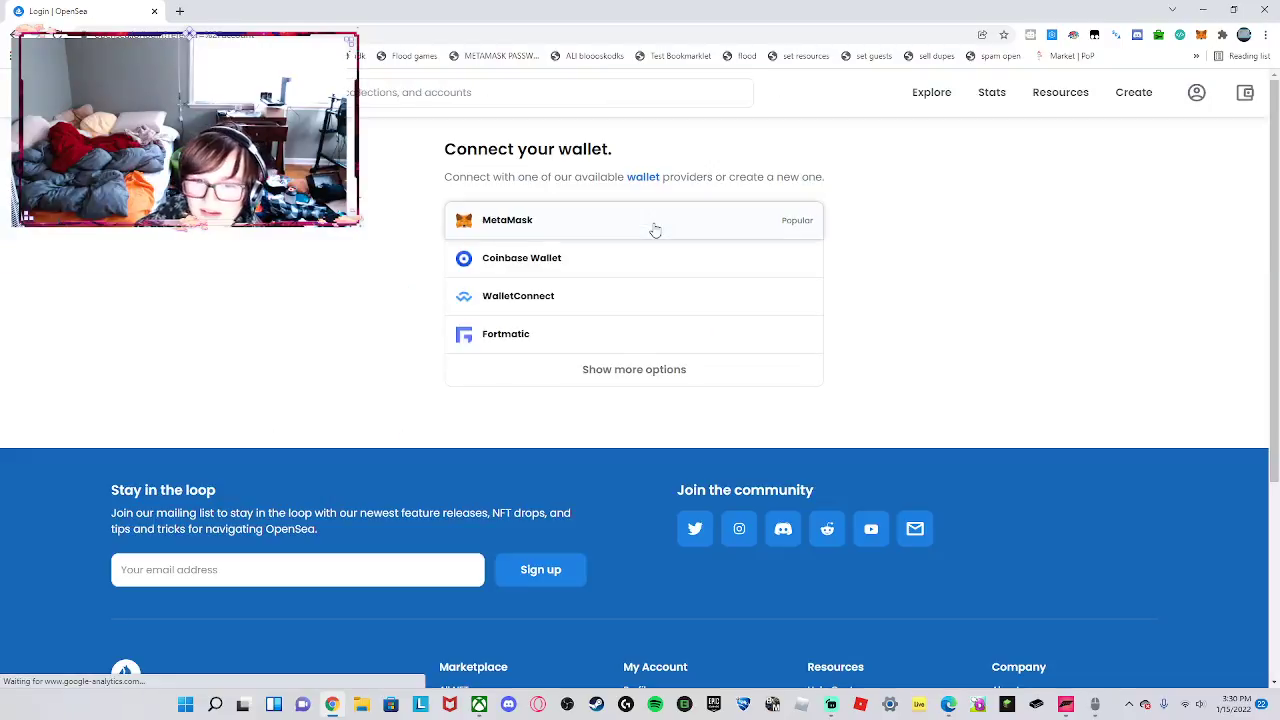
Try to connect a MetaMask wallet to OpenSea, dismiss the unlock window, and replace the page with a new tab.
click(646, 222)
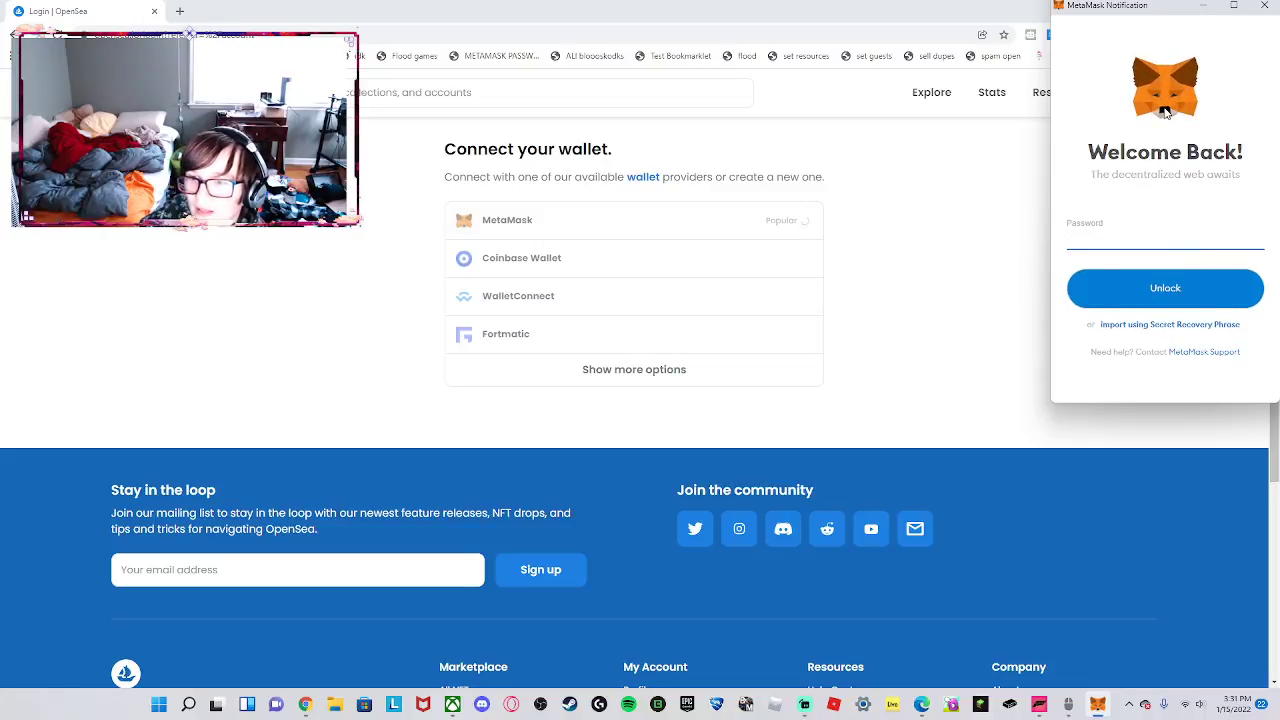
click(1000, 203)
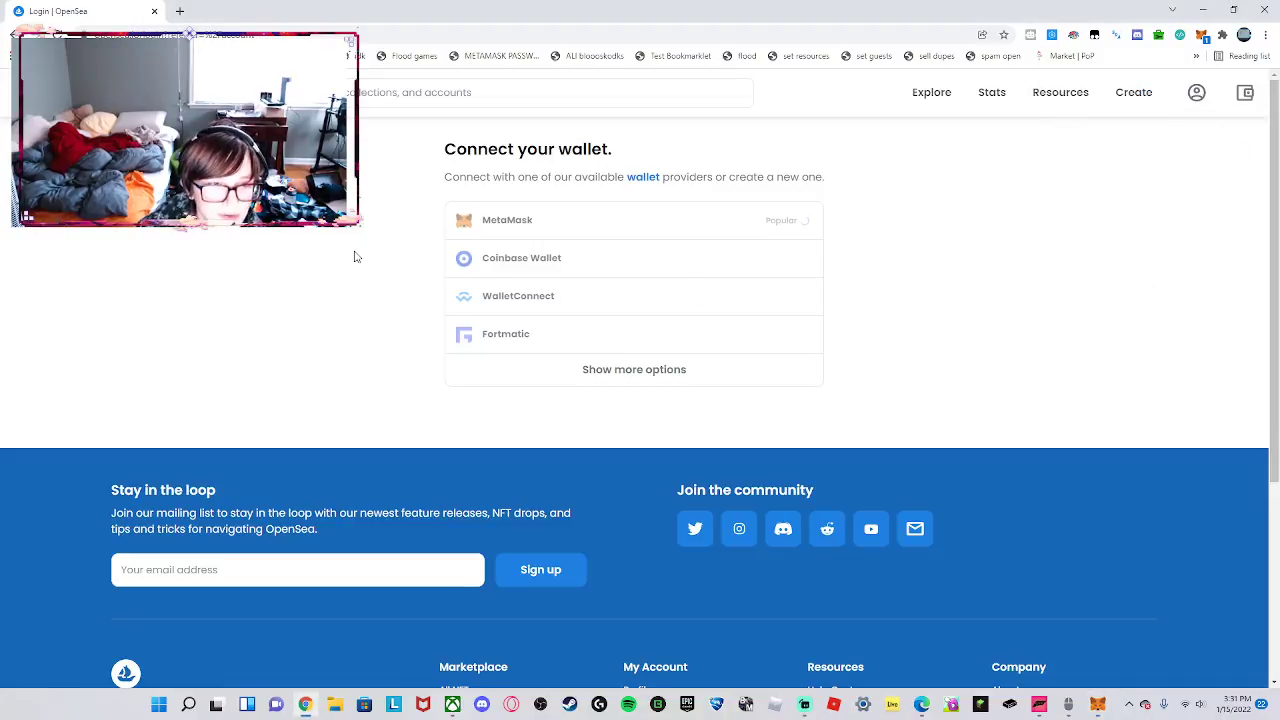
click(181, 12)
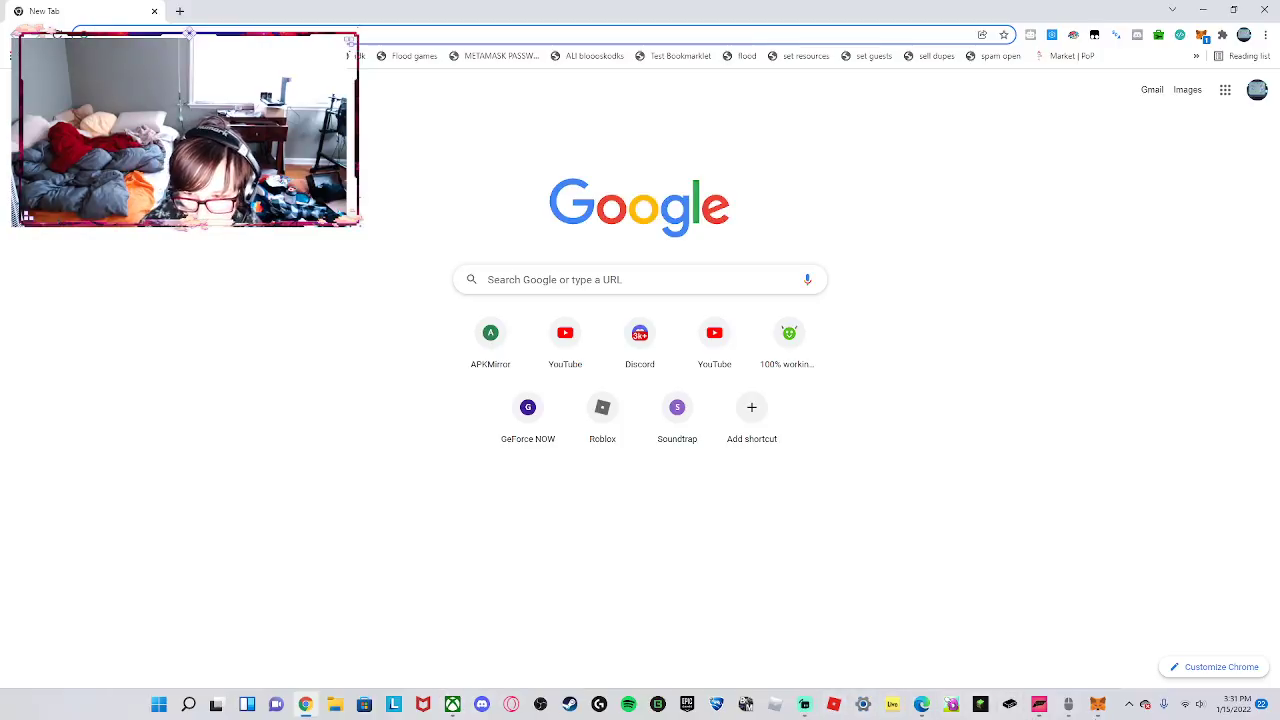
Check the racing game window briefly, minimize it, and switch to Streamlabs Desktop.
click(1040, 704)
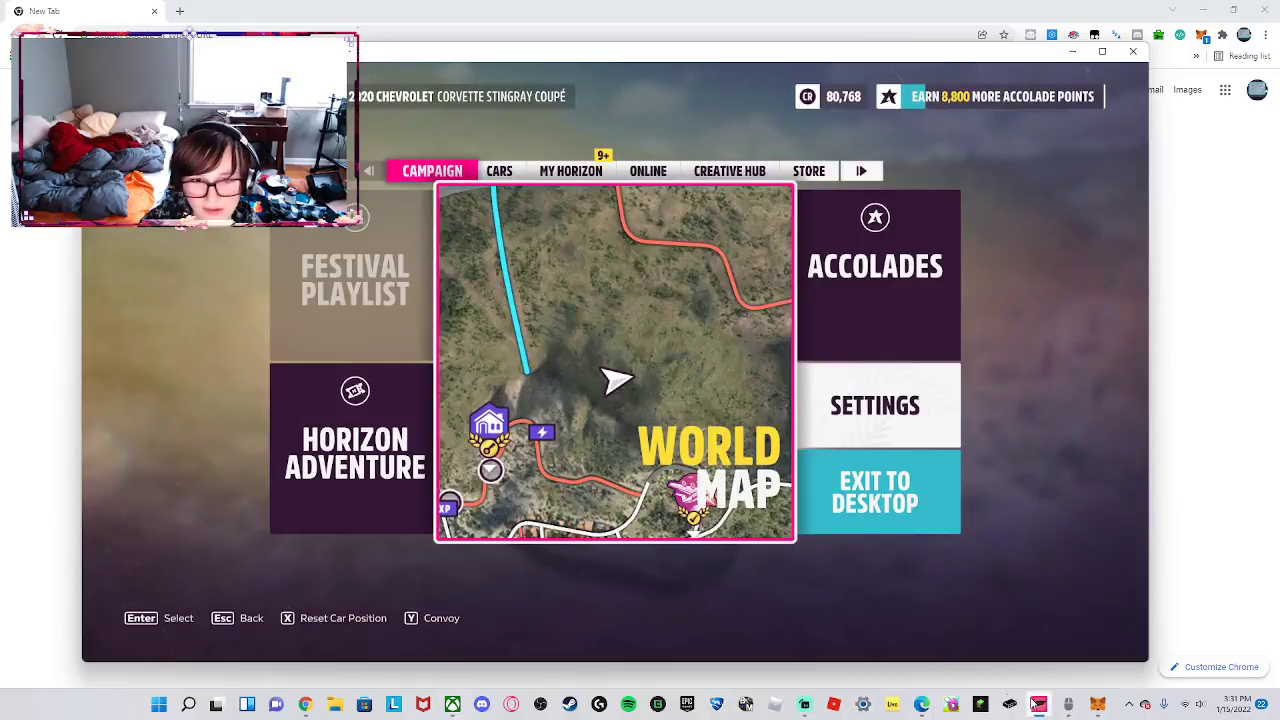
click(1040, 704)
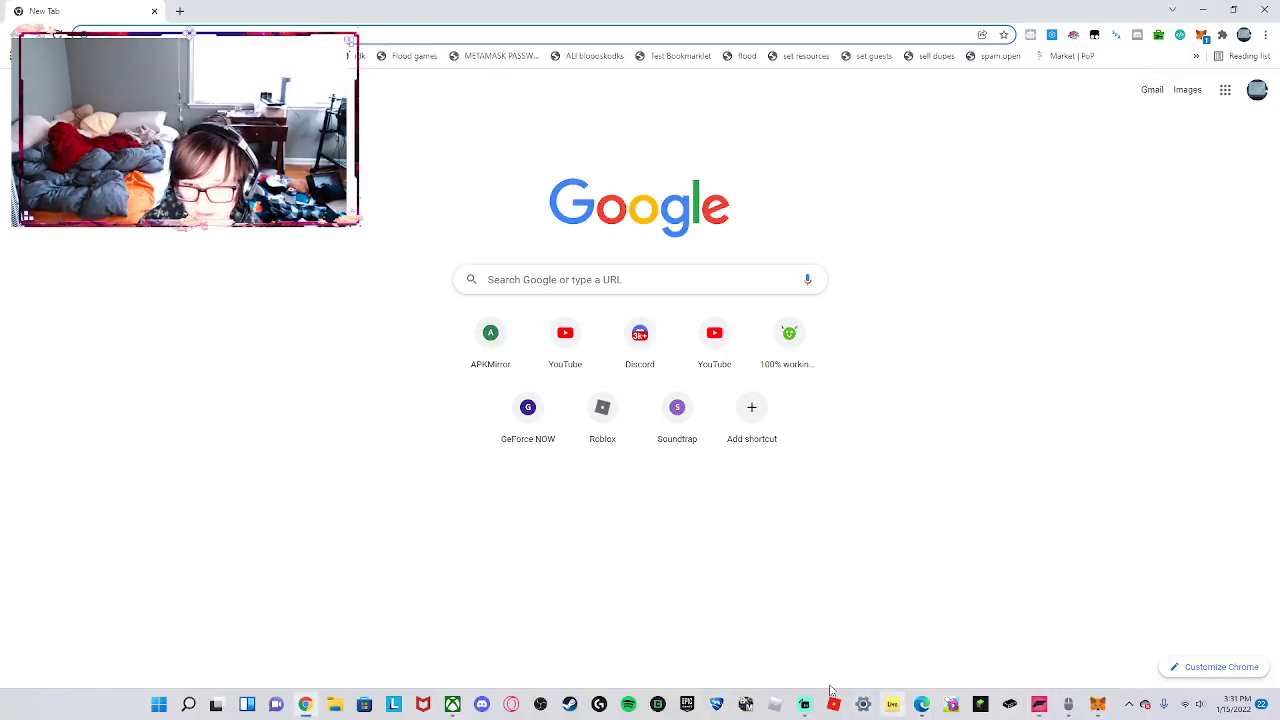
click(803, 706)
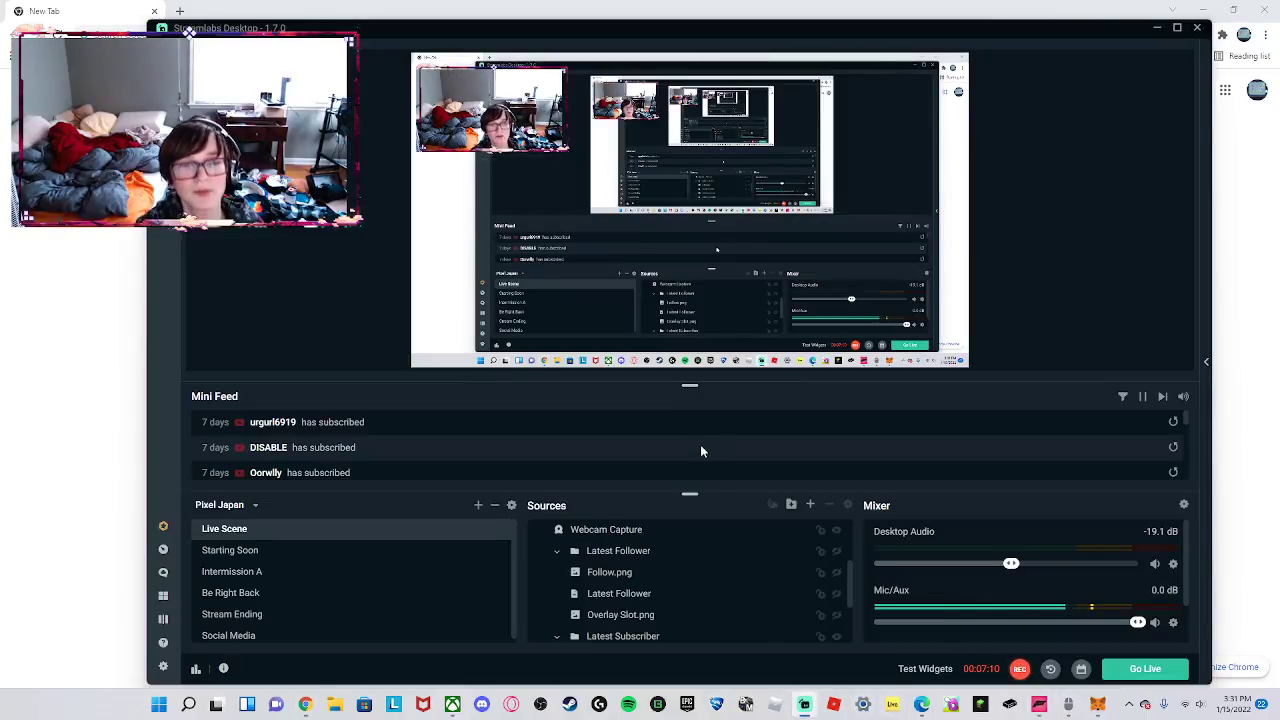